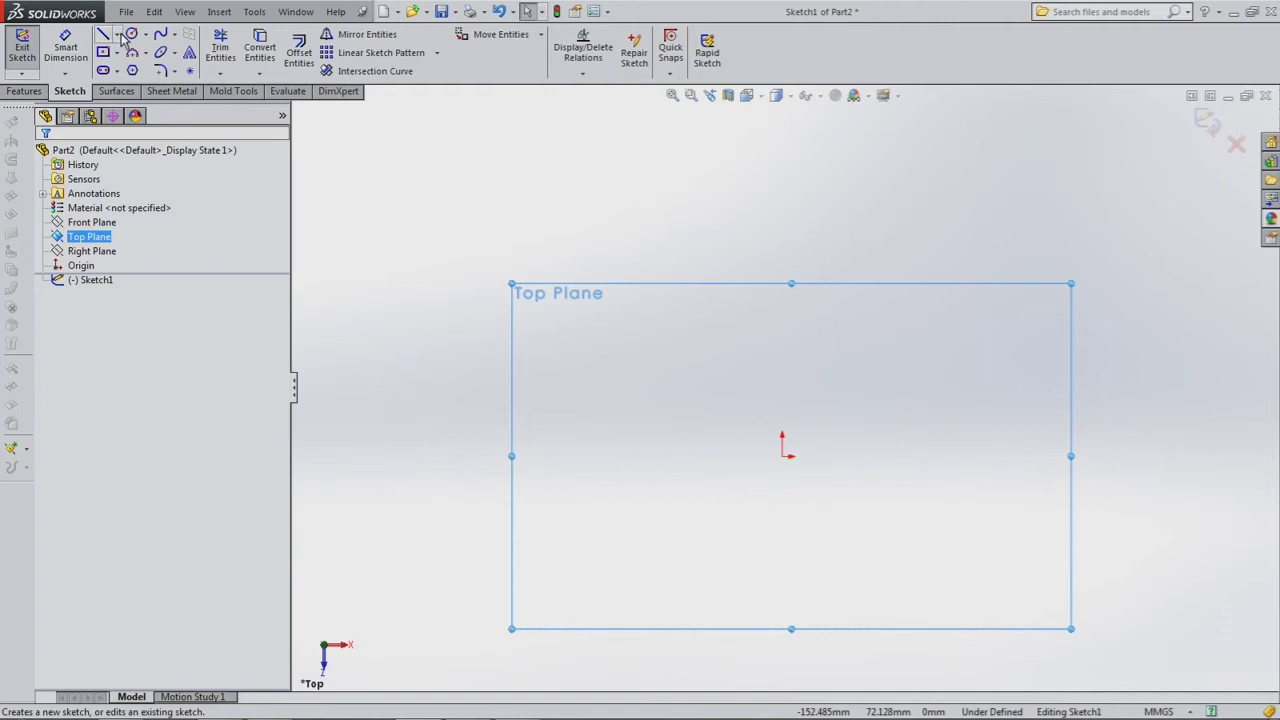
Sketch a circle centred on the origin of the Top Plane sketch and set its diameter to 20 mm
{"action": "left_click", "coordinate": [783, 460]}
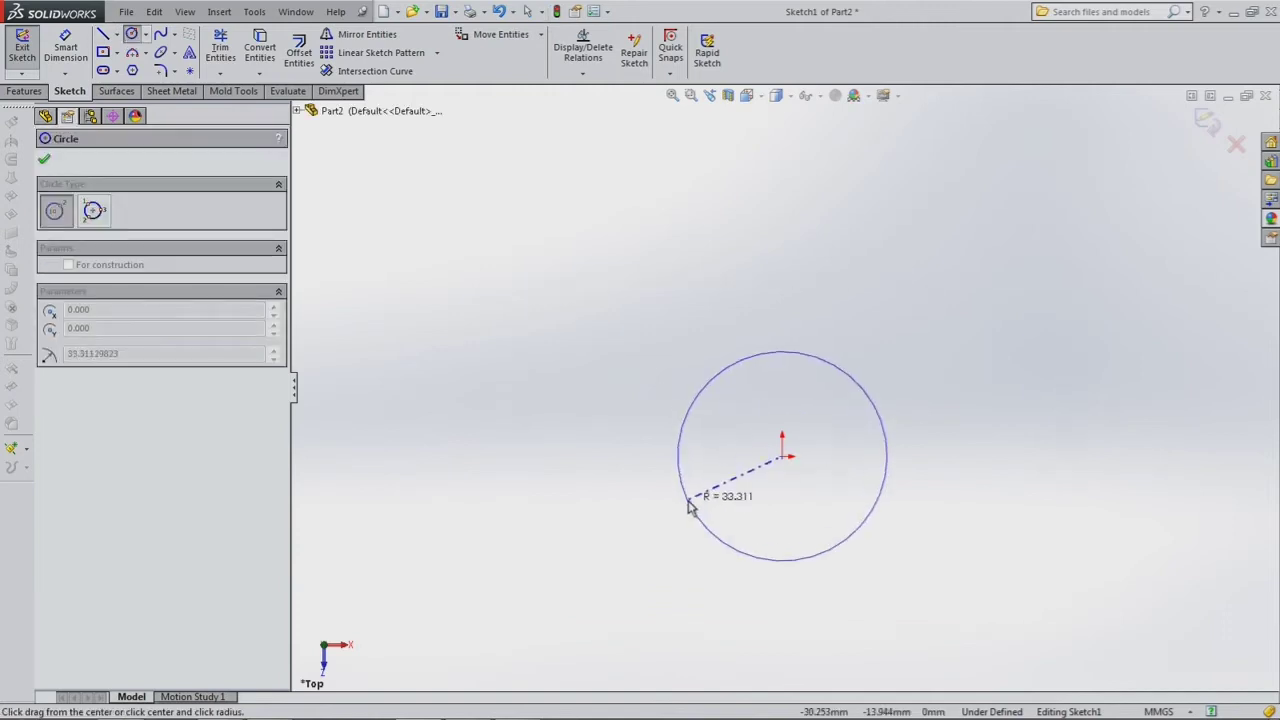
{"action": "left_click", "coordinate": [689, 503]}
{"action": "left_click", "coordinate": [72, 157]}
{"action": "left_click", "coordinate": [706, 389]}
{"action": "left_click", "coordinate": [571, 430]}
{"action": "type", "text": "2"}
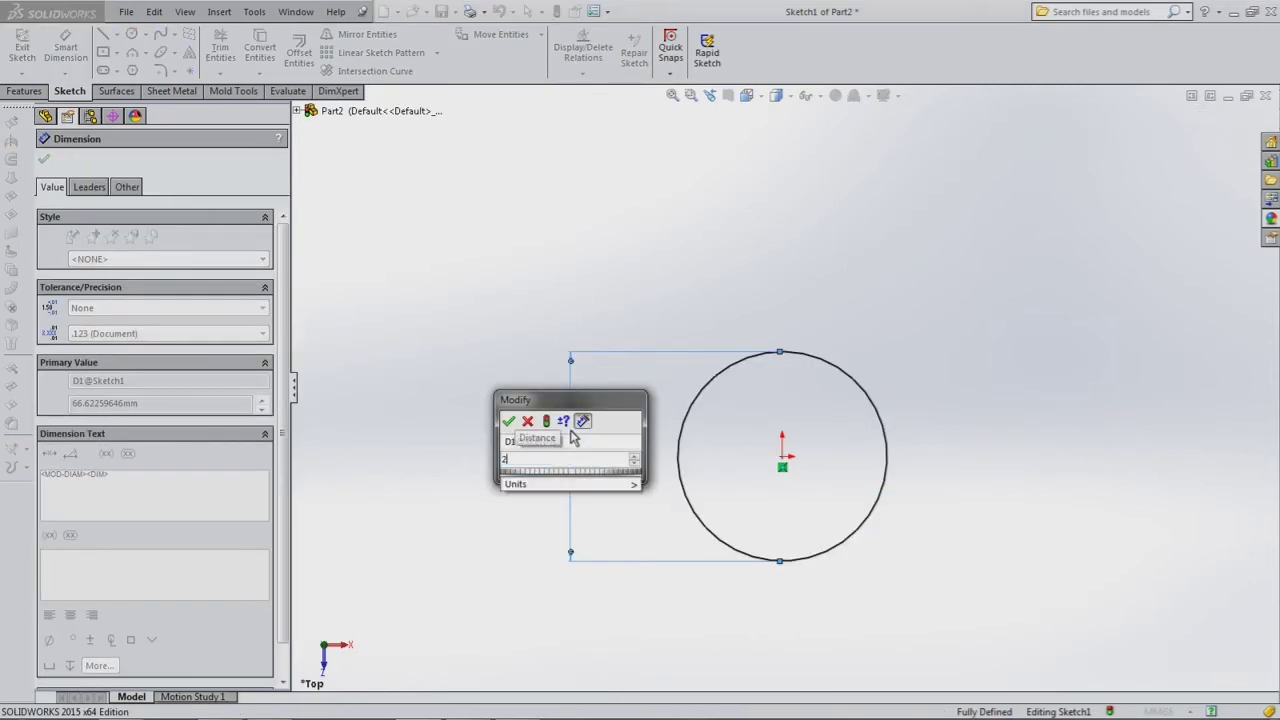
{"action": "left_click", "coordinate": [509, 422]}
Draw horizontal and vertical centerlines across the circle's full diameter and close the sketch
{"action": "left_click", "coordinate": [117, 36]}
{"action": "left_click", "coordinate": [122, 66]}
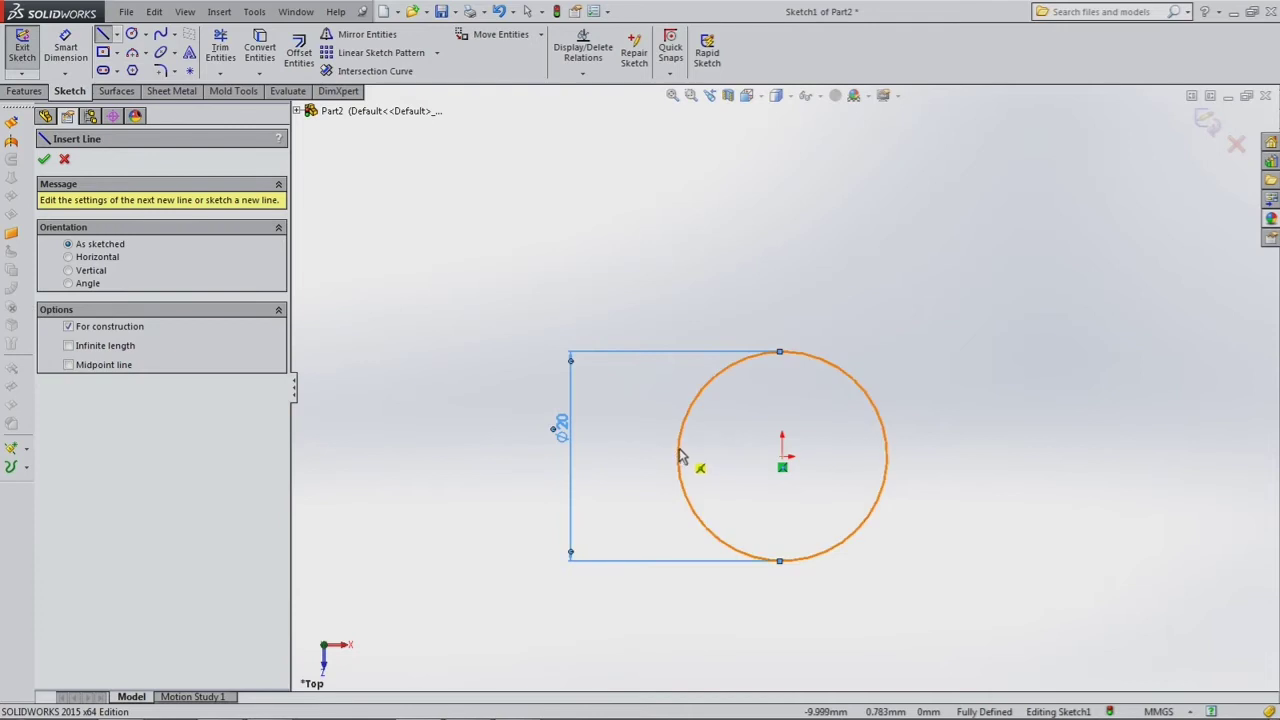
{"action": "left_click", "coordinate": [679, 456]}
{"action": "left_click", "coordinate": [887, 457]}
{"action": "key", "text": "Escape"}
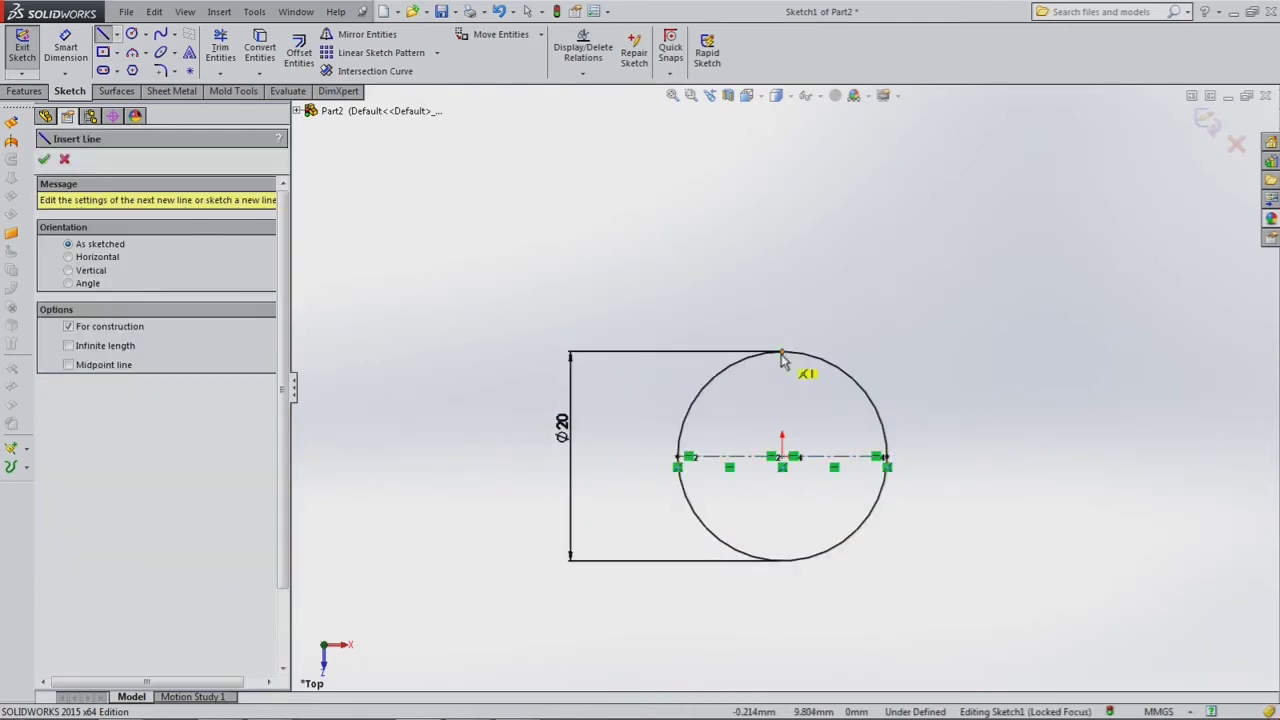
{"action": "left_click", "coordinate": [782, 352]}
{"action": "left_click", "coordinate": [782, 560]}
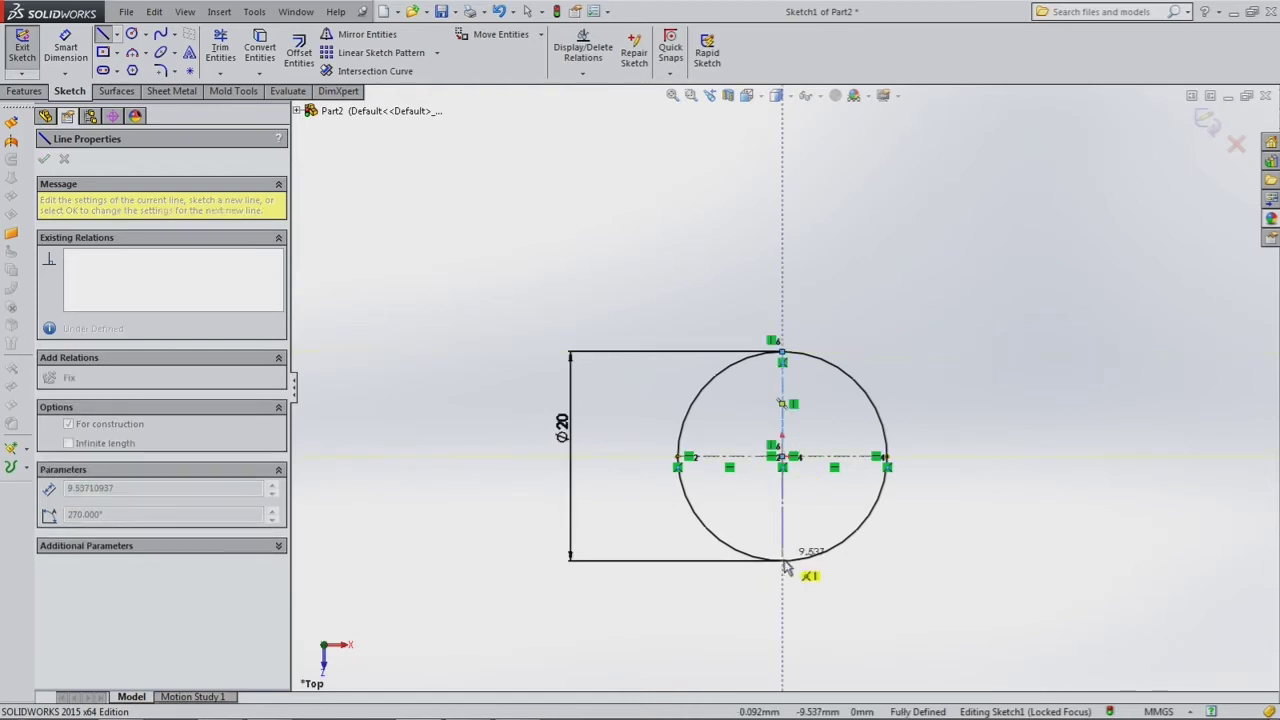
{"action": "key", "text": "Escape"}
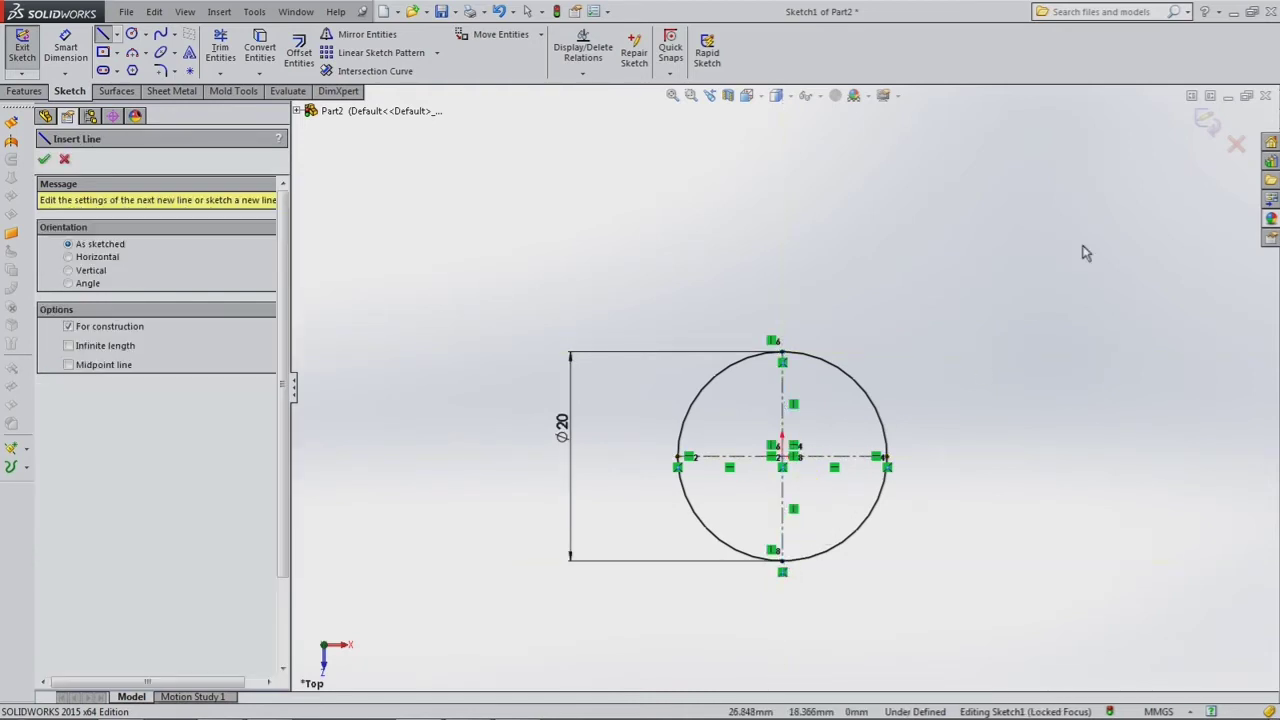
{"action": "left_click", "coordinate": [1207, 122]}
Start a sketch on the Front Plane and draw a vertical centerline about 23 mm long upward from the origin
{"action": "mouse_move", "coordinate": [1019, 362]}
{"action": "middle_mouse_down"}
{"action": "mouse_move", "coordinate": [908, 400]}
{"action": "mouse_move", "coordinate": [857, 383]}
{"action": "mouse_move", "coordinate": [876, 409]}
{"action": "middle_mouse_up"}
{"action": "left_click", "coordinate": [91, 222]}
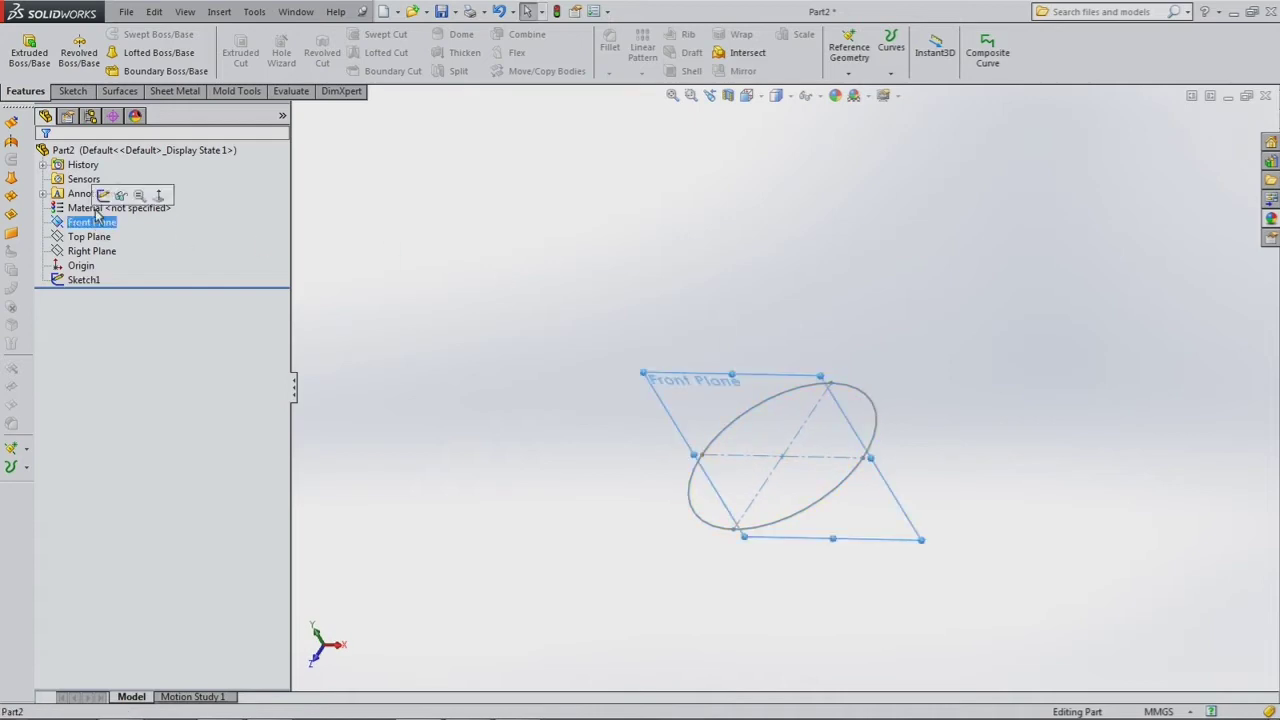
{"action": "left_click", "coordinate": [120, 200]}
{"action": "left_click", "coordinate": [116, 34]}
{"action": "left_click", "coordinate": [135, 66]}
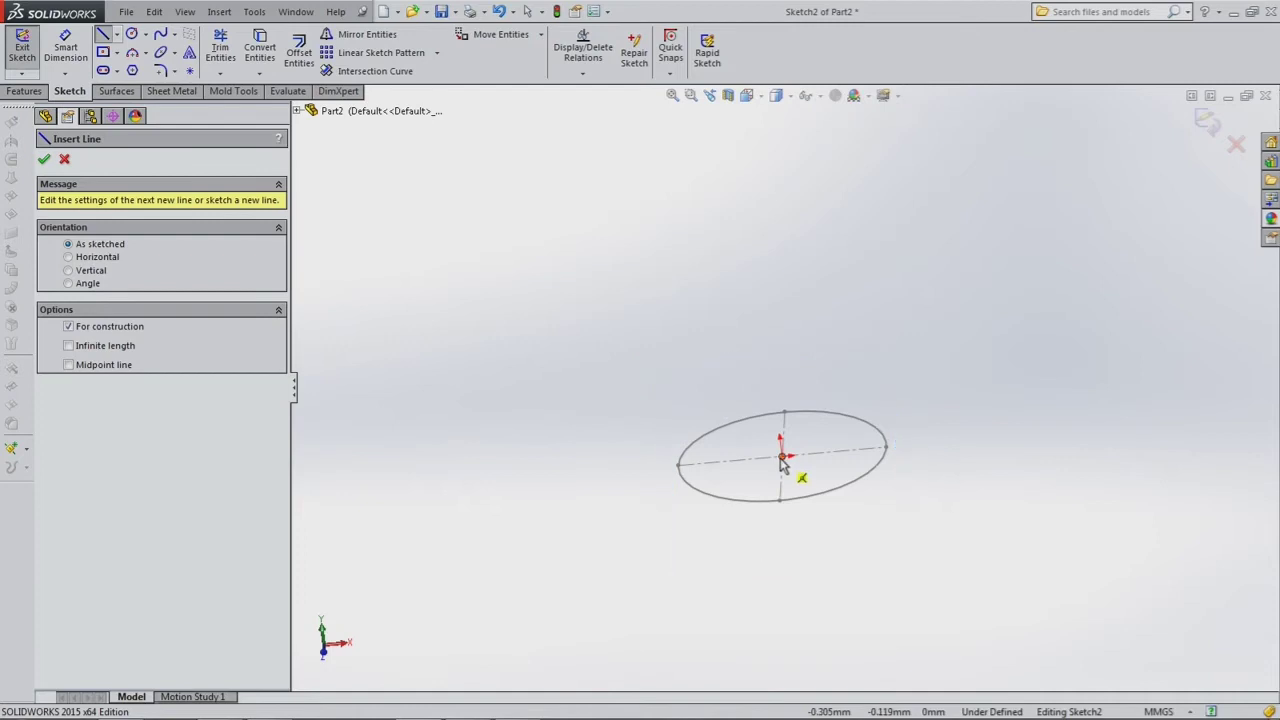
{"action": "left_click", "coordinate": [782, 458]}
{"action": "left_click", "coordinate": [756, 242]}
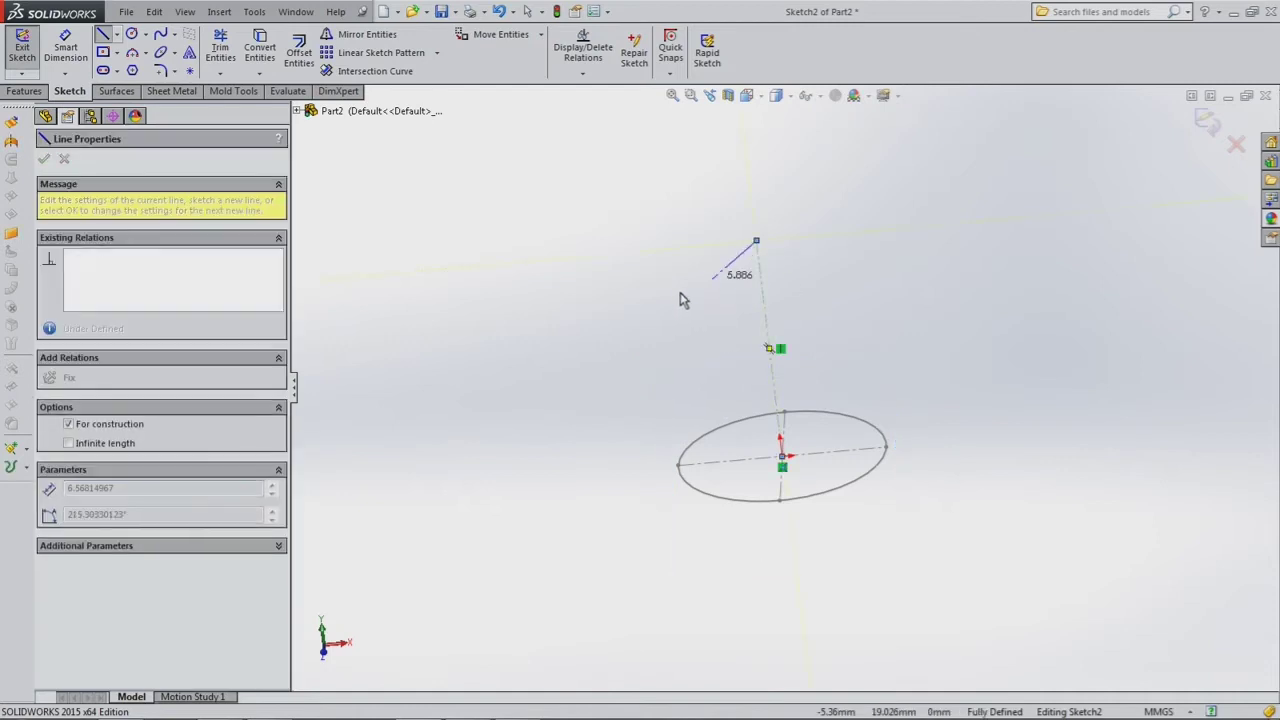
Set the vertical centerline's length to 43 mm and close the sketch
{"action": "left_click", "coordinate": [66, 48]}
{"action": "left_click", "coordinate": [768, 300]}
{"action": "left_click", "coordinate": [921, 322]}
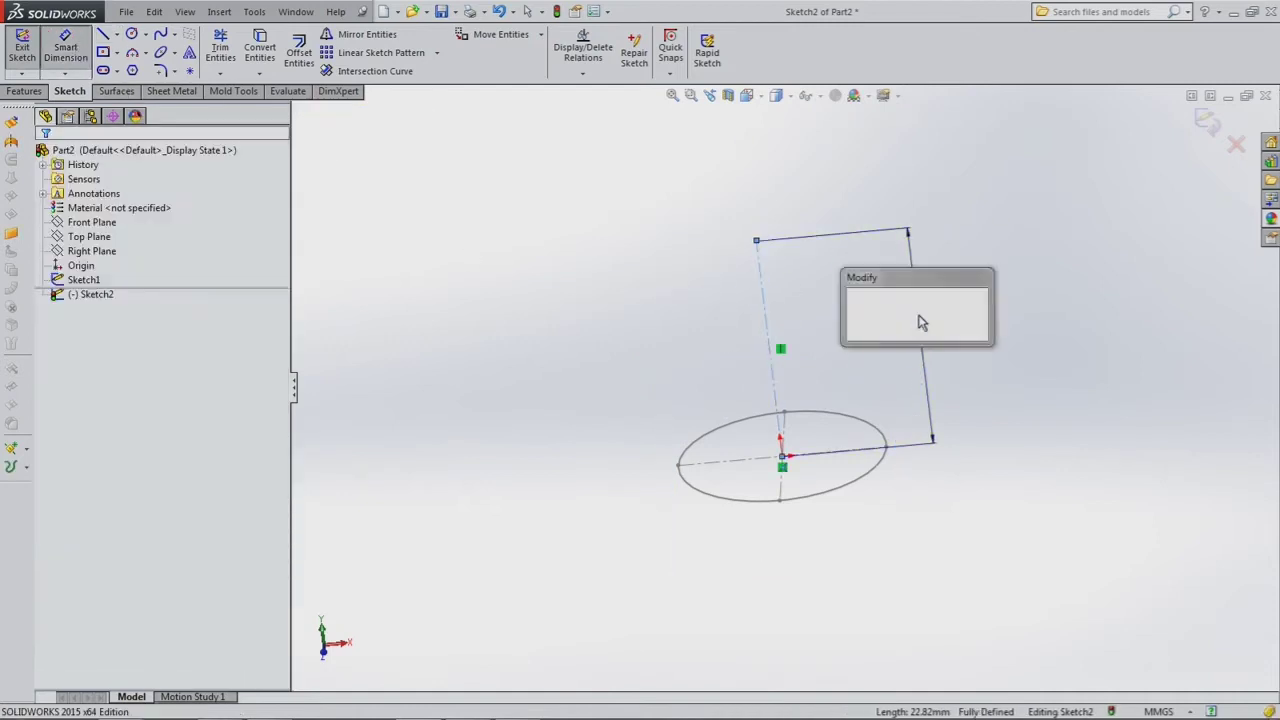
{"action": "type", "text": "43"}
{"action": "key", "text": "Return"}
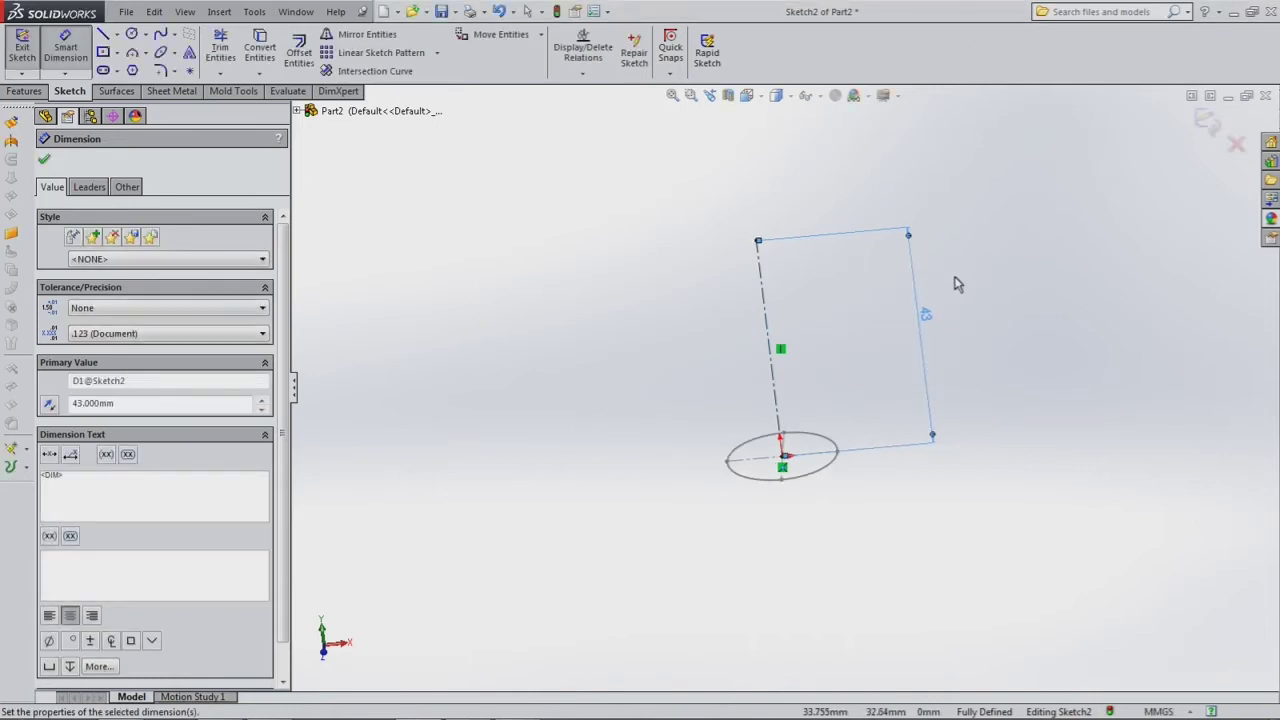
{"action": "left_click", "coordinate": [1203, 125]}
Create a reference plane perpendicular to the vertical centerline and coincident with its upper endpoint
{"action": "left_click", "coordinate": [849, 72]}
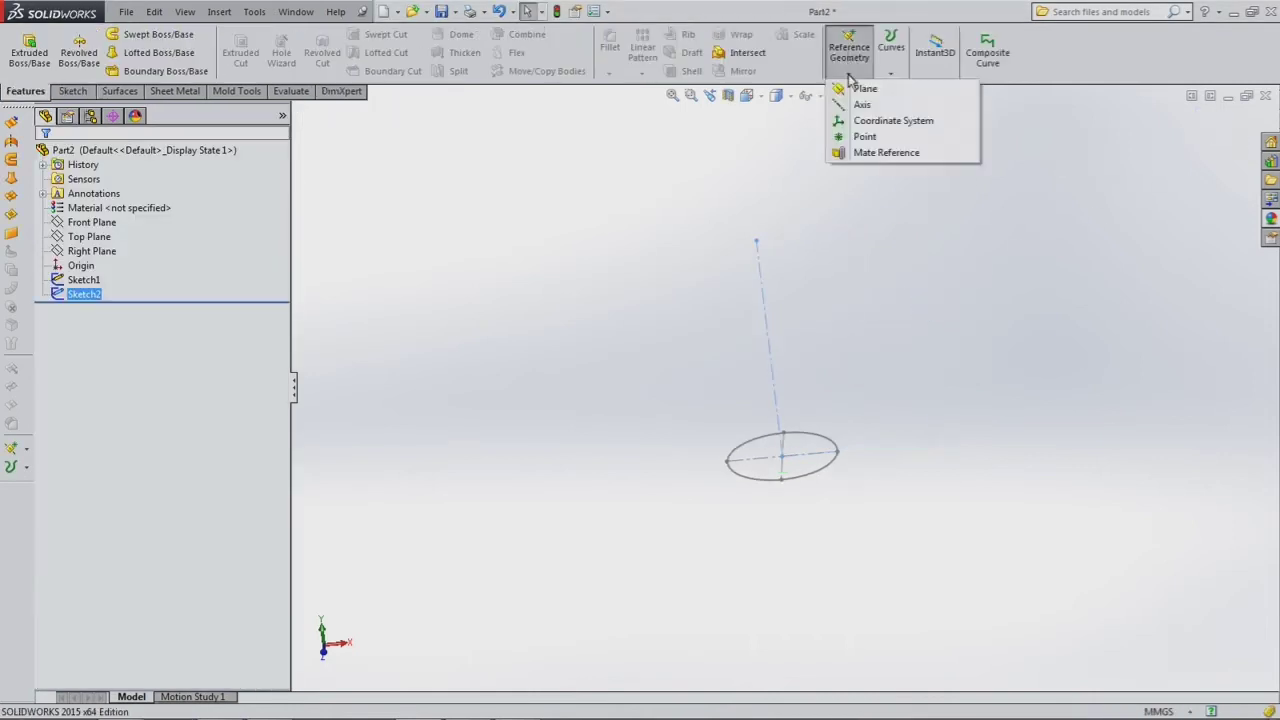
{"action": "left_click", "coordinate": [757, 271]}
{"action": "left_click", "coordinate": [756, 241]}
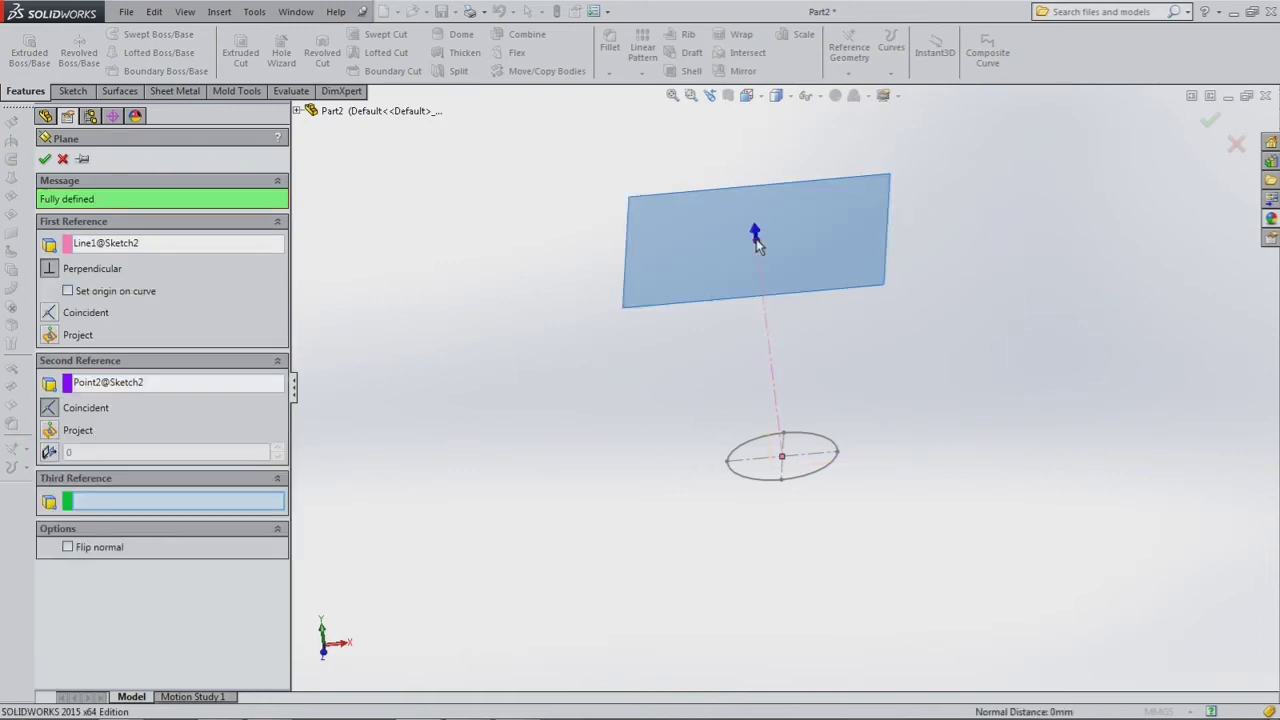
{"action": "left_click", "coordinate": [44, 159]}
Sketch a center rectangle about 30 by 30 mm around the new plane's origin and make its sides construction geometry
{"action": "left_click", "coordinate": [67, 91]}
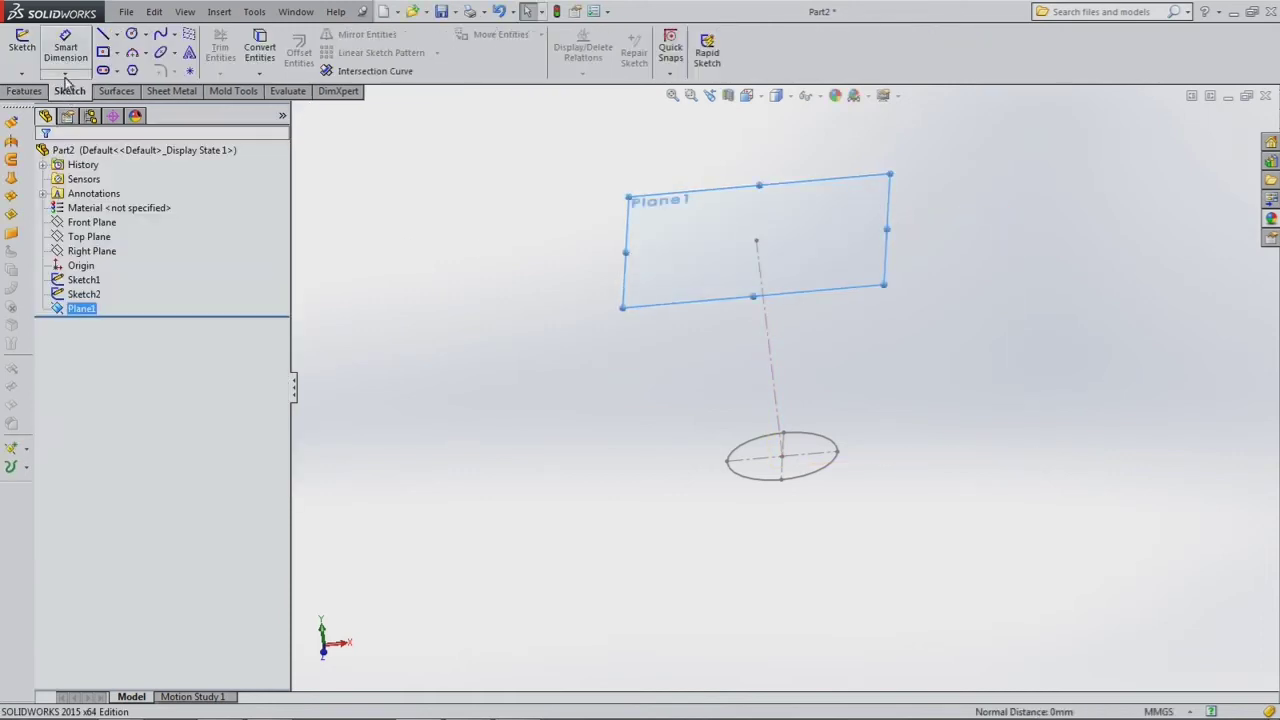
{"action": "left_click", "coordinate": [106, 52]}
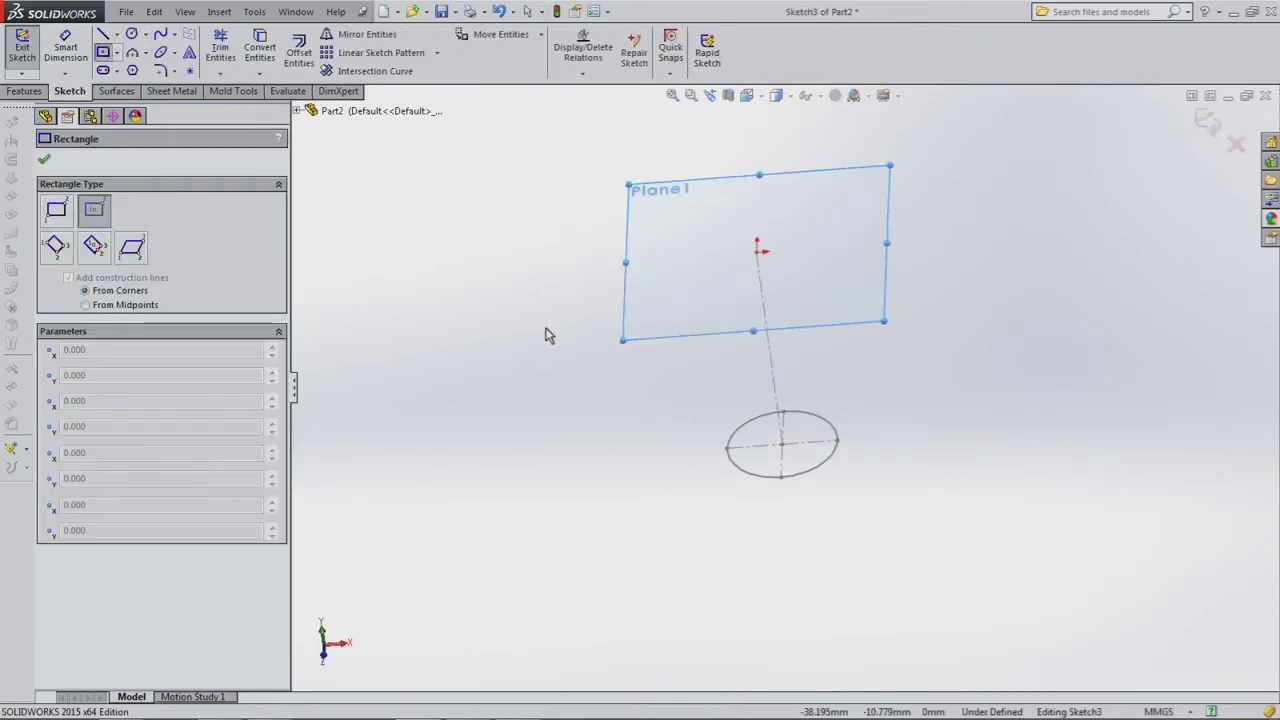
{"action": "left_click", "coordinate": [767, 312]}
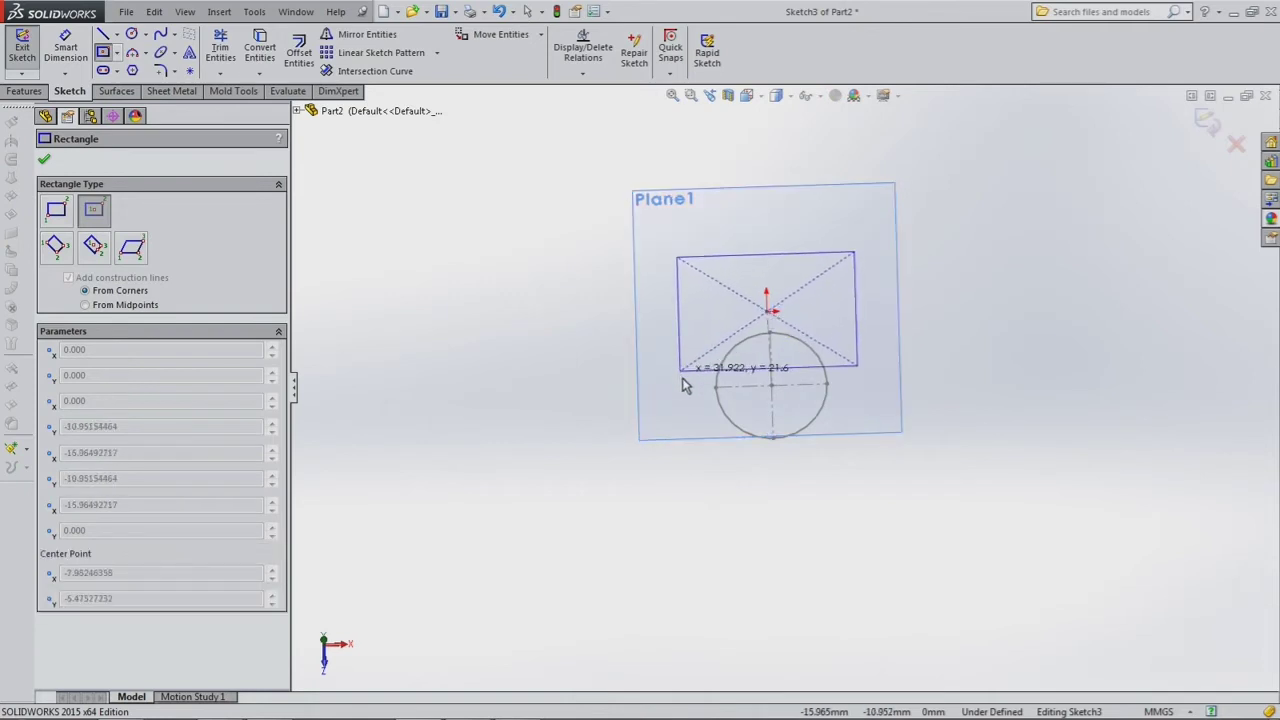
{"action": "left_click", "coordinate": [685, 392]}
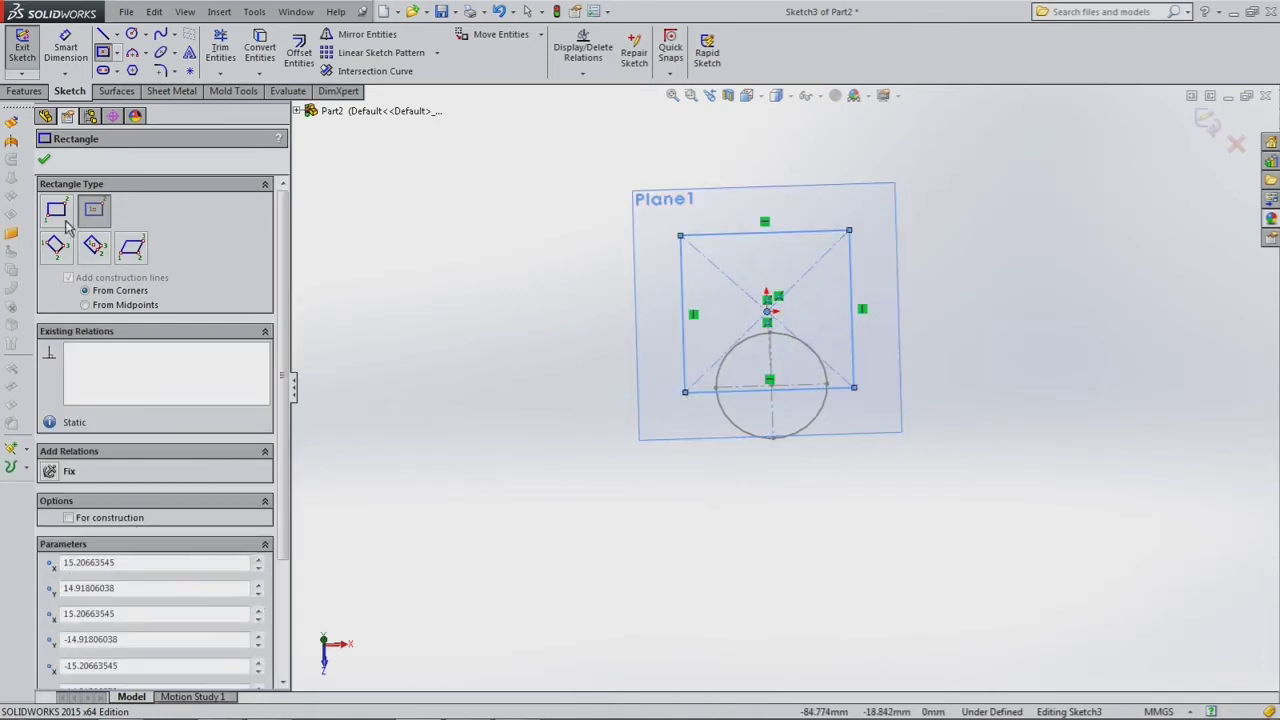
{"action": "left_click", "coordinate": [68, 518]}
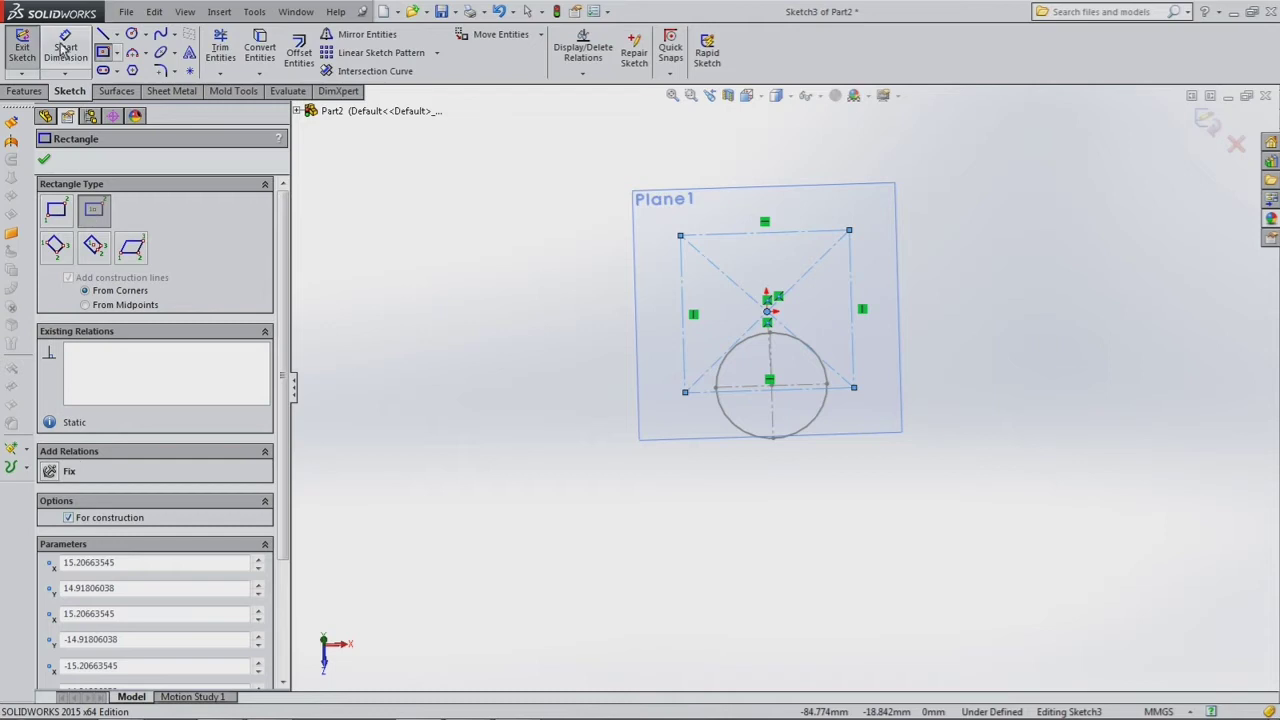
Set the construction rectangle's width and height to 20 mm each
{"action": "left_click", "coordinate": [63, 47]}
{"action": "left_click", "coordinate": [703, 396]}
{"action": "left_click", "coordinate": [734, 466]}
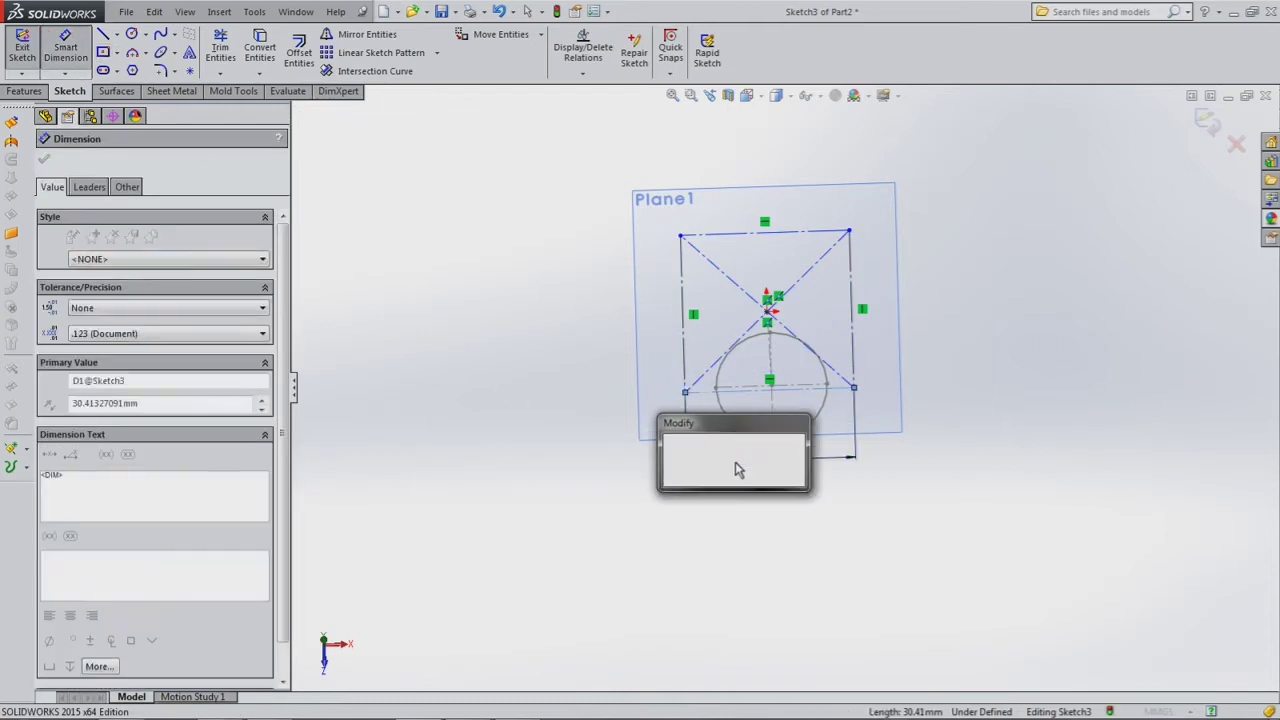
{"action": "type", "text": "20"}
{"action": "left_click", "coordinate": [671, 453]}
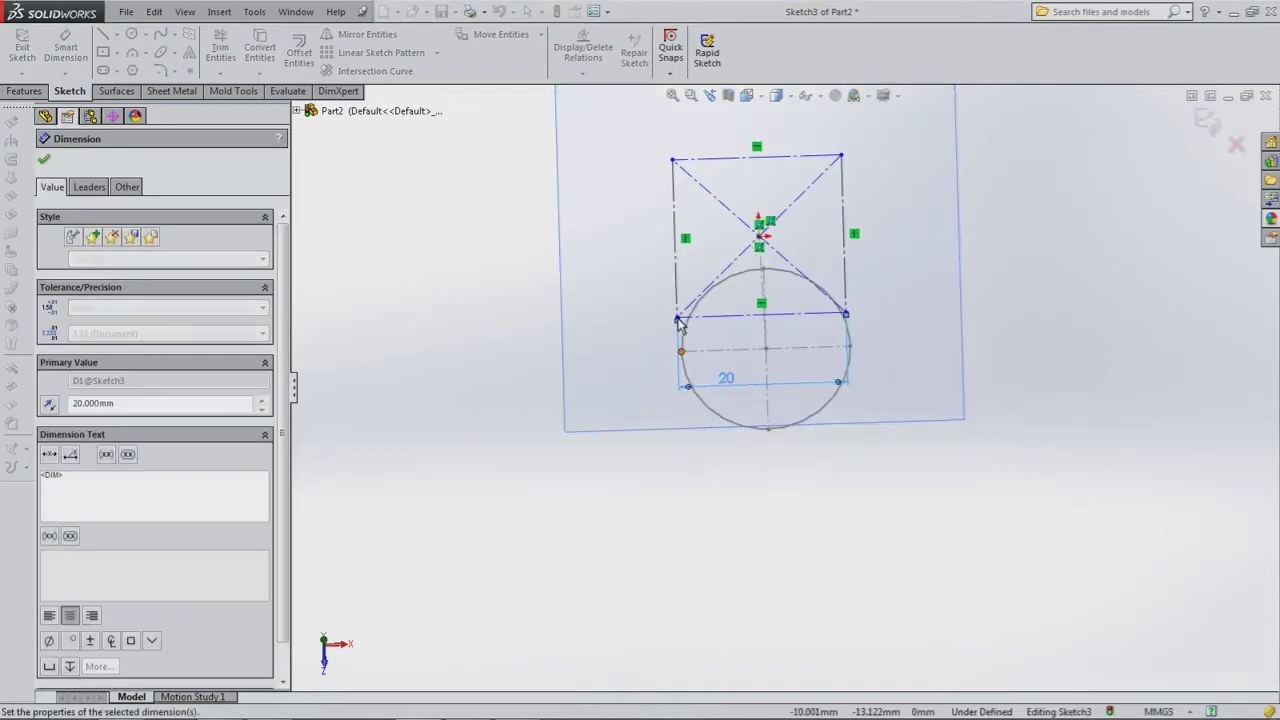
{"action": "left_click", "coordinate": [676, 280]}
{"action": "left_click", "coordinate": [606, 274]}
{"action": "type", "text": "20"}
{"action": "left_click", "coordinate": [543, 260]}
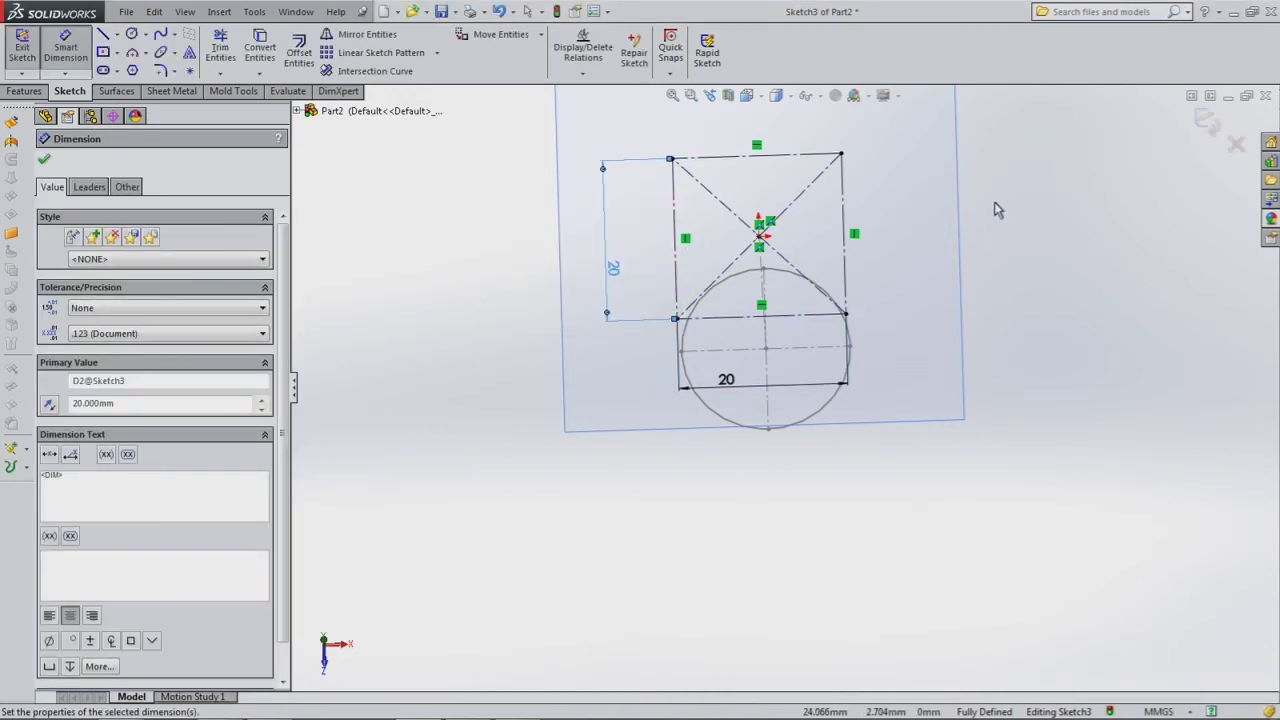
Close the rectangle sketch and hide the reference plane at the top of the vertical centerline
{"action": "left_click", "coordinate": [1207, 126]}
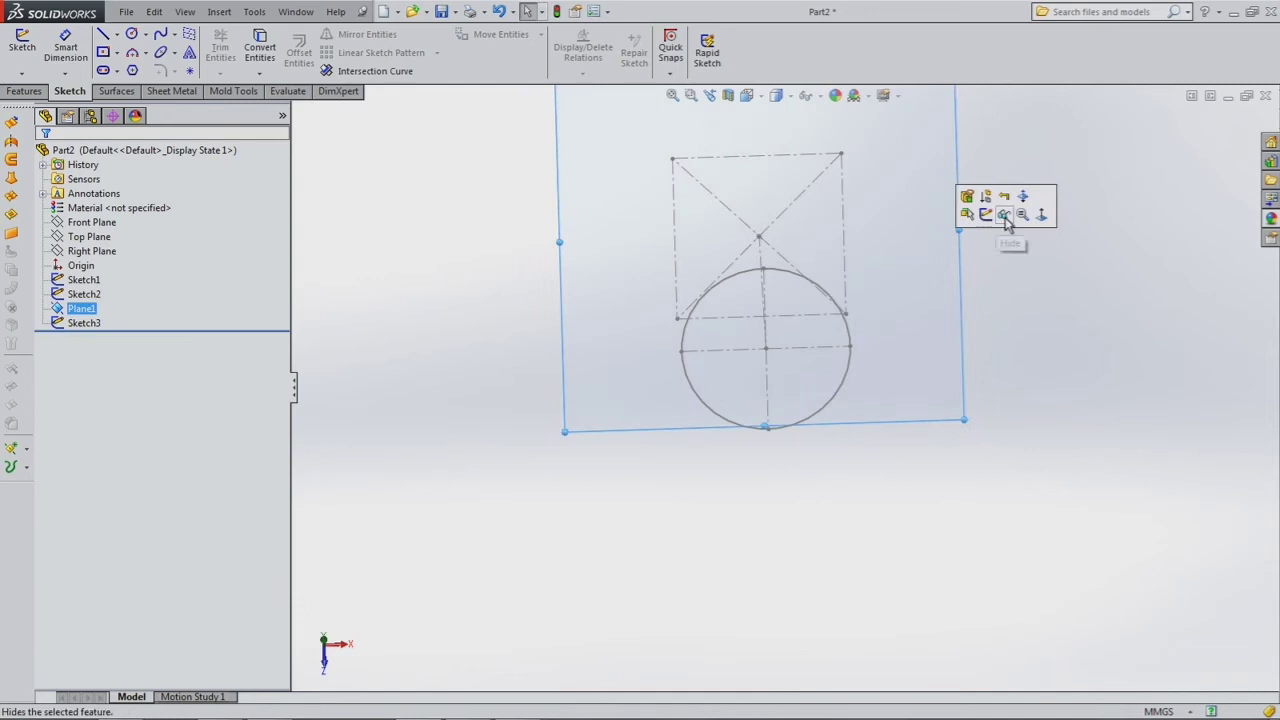
{"action": "left_click", "coordinate": [900, 342]}
{"action": "mouse_move", "coordinate": [900, 343]}
{"action": "middle_mouse_down"}
{"action": "mouse_move", "coordinate": [789, 263]}
{"action": "mouse_move", "coordinate": [869, 303]}
{"action": "mouse_move", "coordinate": [858, 338]}
{"action": "middle_mouse_up"}
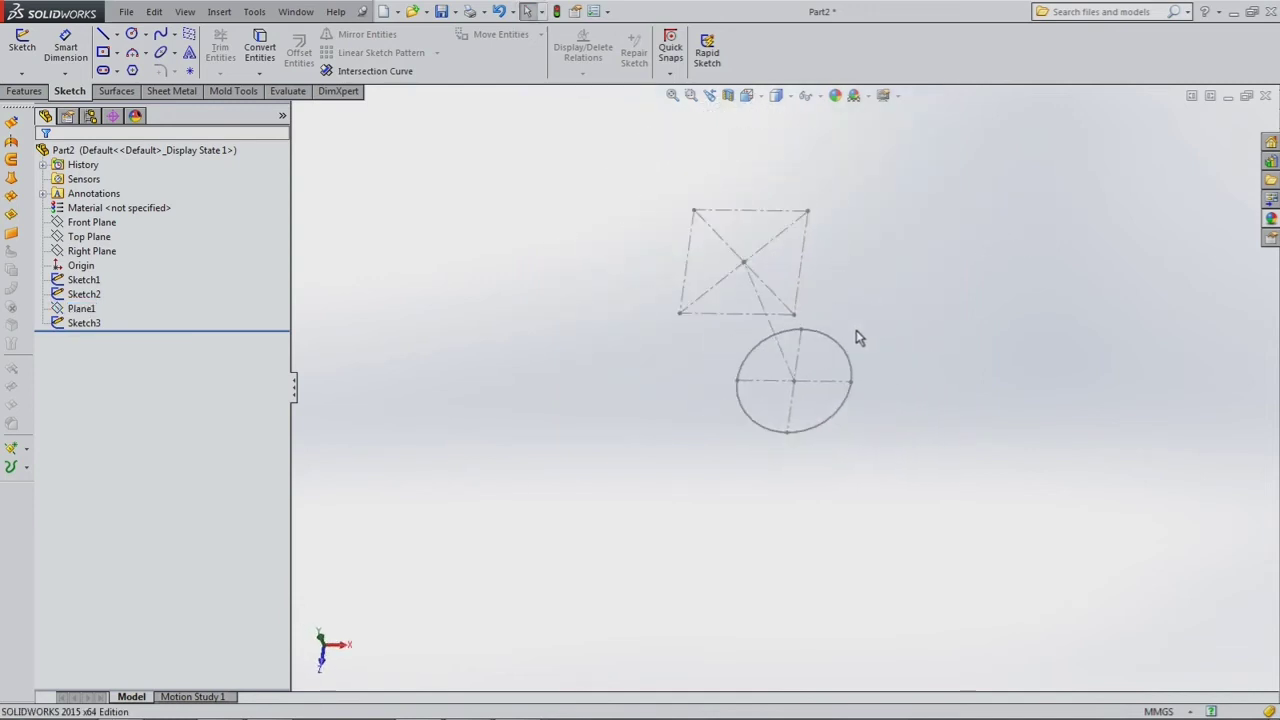
Start another sketch on Plane1 and draw a closed, tilted four-sided outline of centerlines with one corner on each side of the square
{"action": "left_click", "coordinate": [81, 308]}
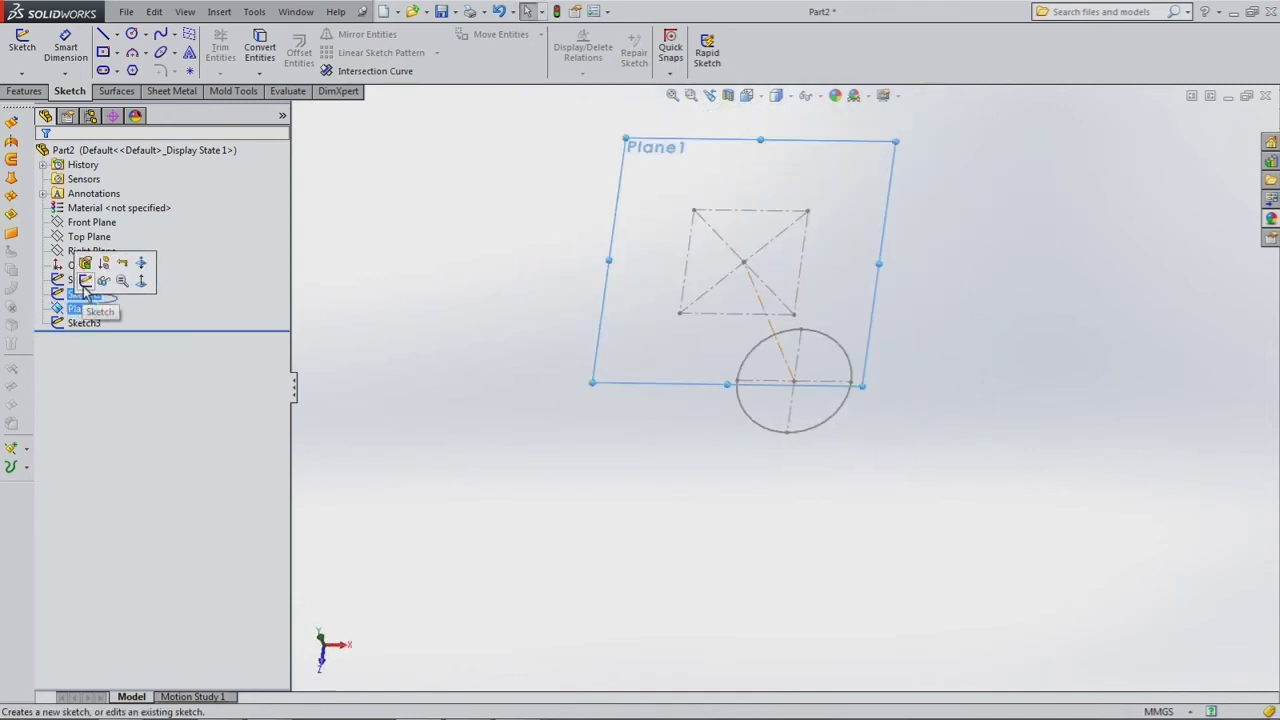
{"action": "left_click", "coordinate": [90, 285]}
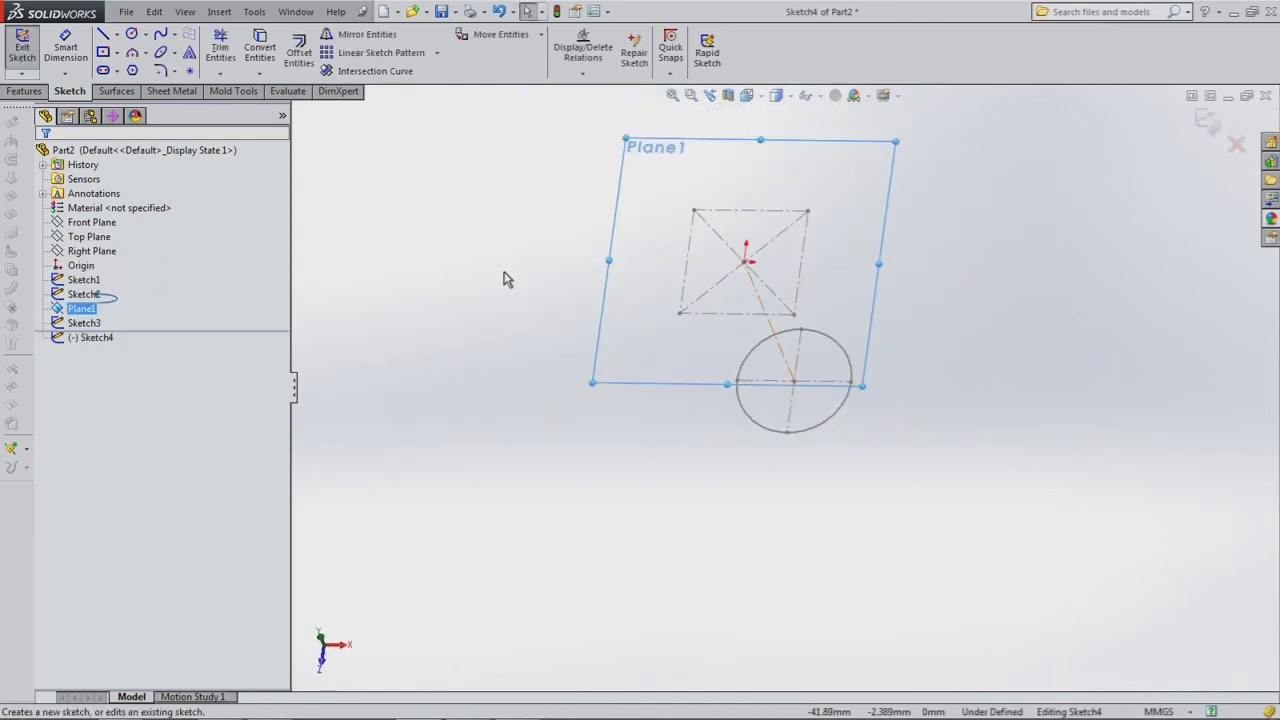
{"action": "left_click", "coordinate": [117, 34]}
{"action": "left_click", "coordinate": [135, 66]}
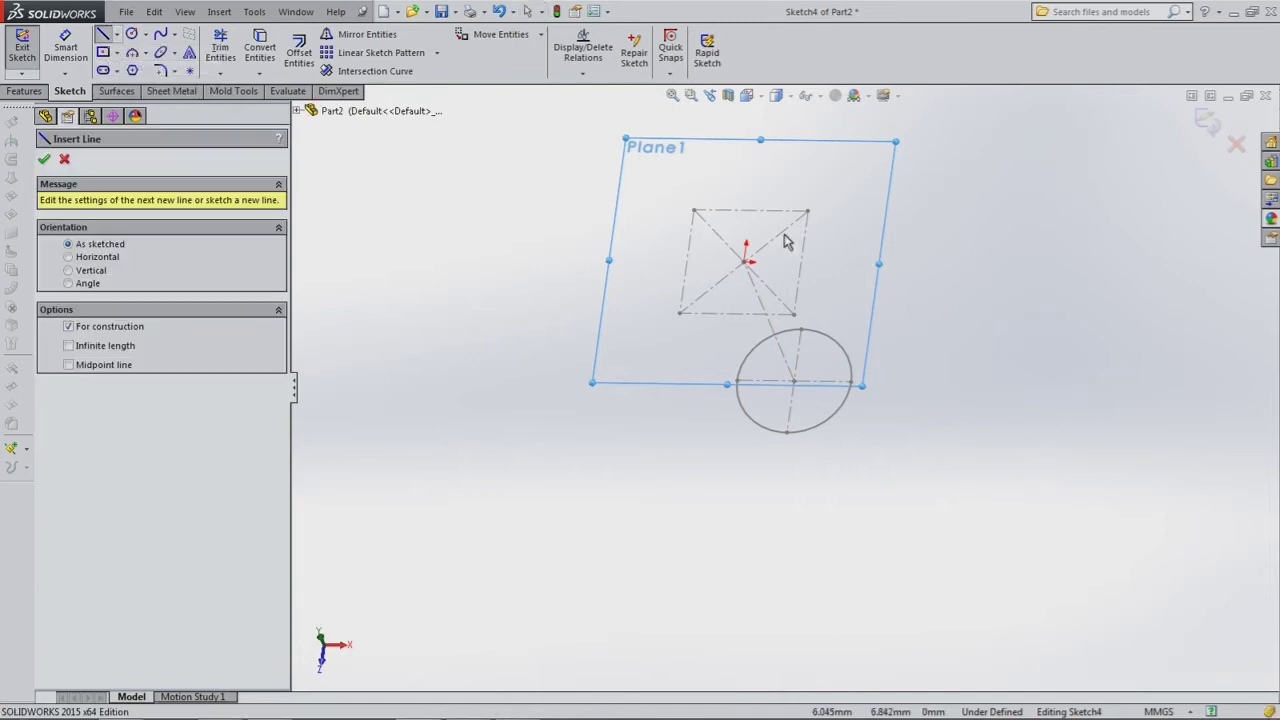
{"action": "scroll", "coordinate": [785, 200], "scroll_direction": "down", "scroll_amount": 4}
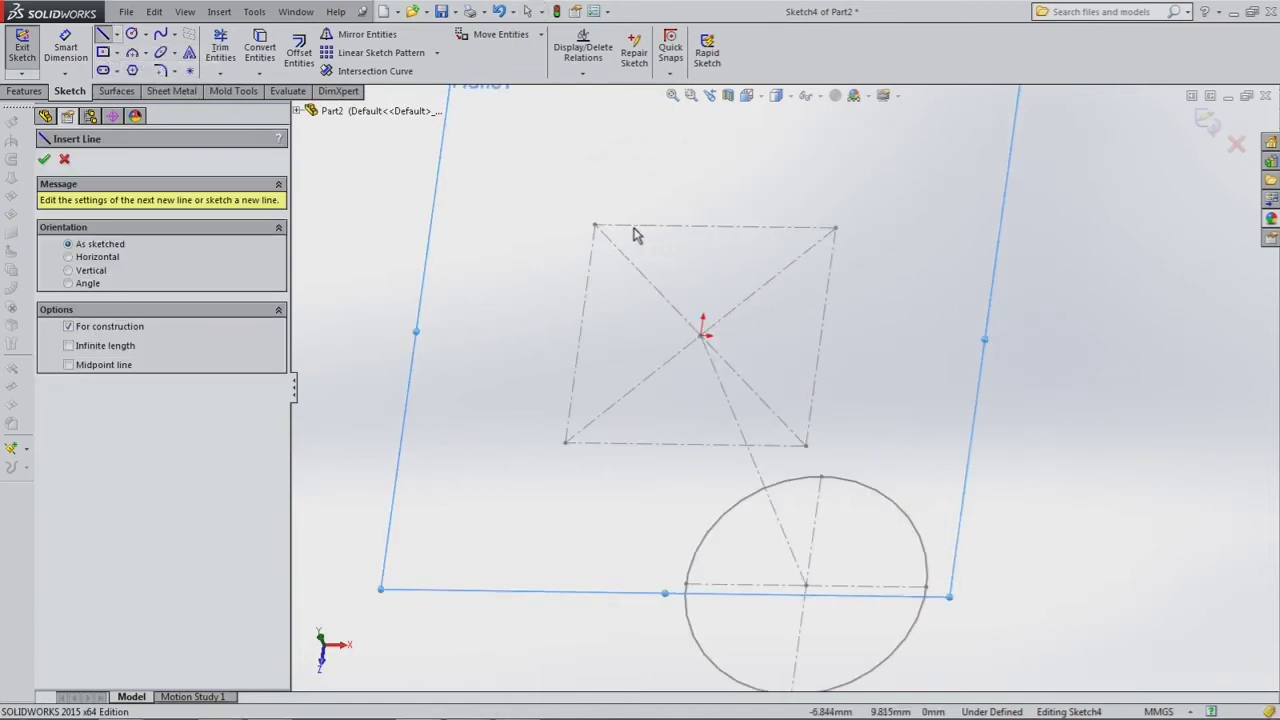
{"action": "left_click", "coordinate": [588, 274]}
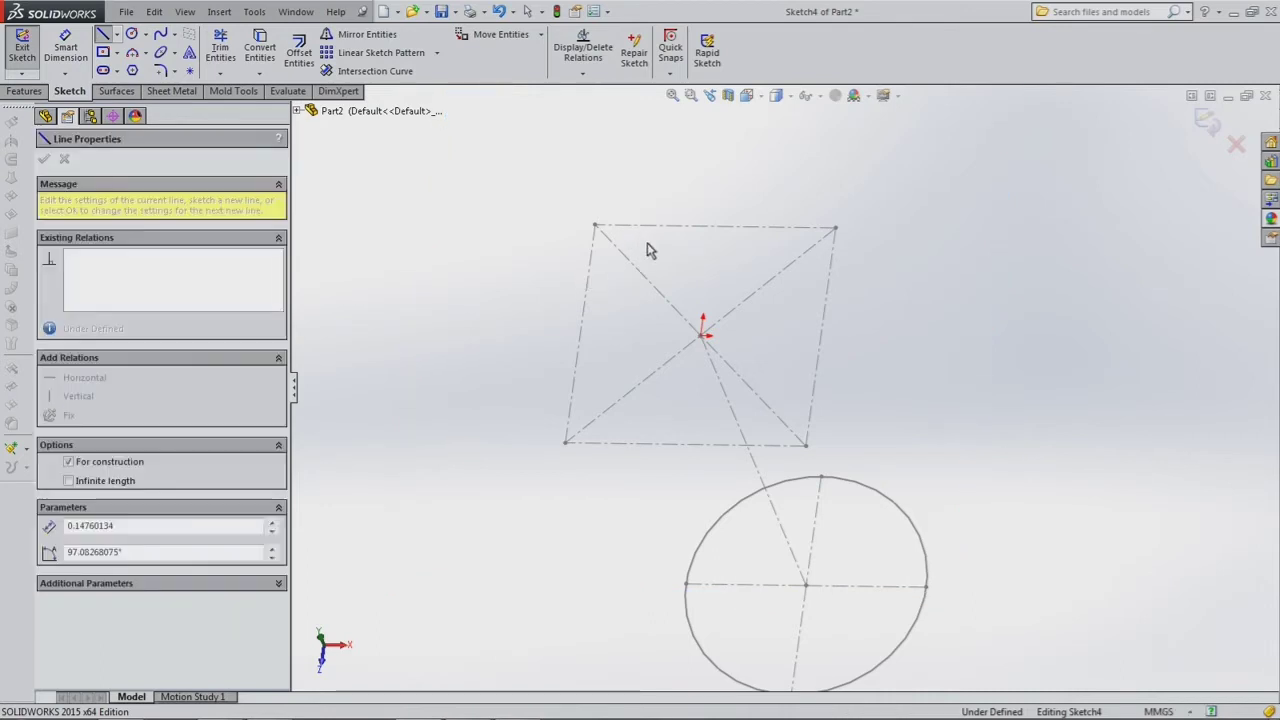
{"action": "left_click", "coordinate": [784, 228]}
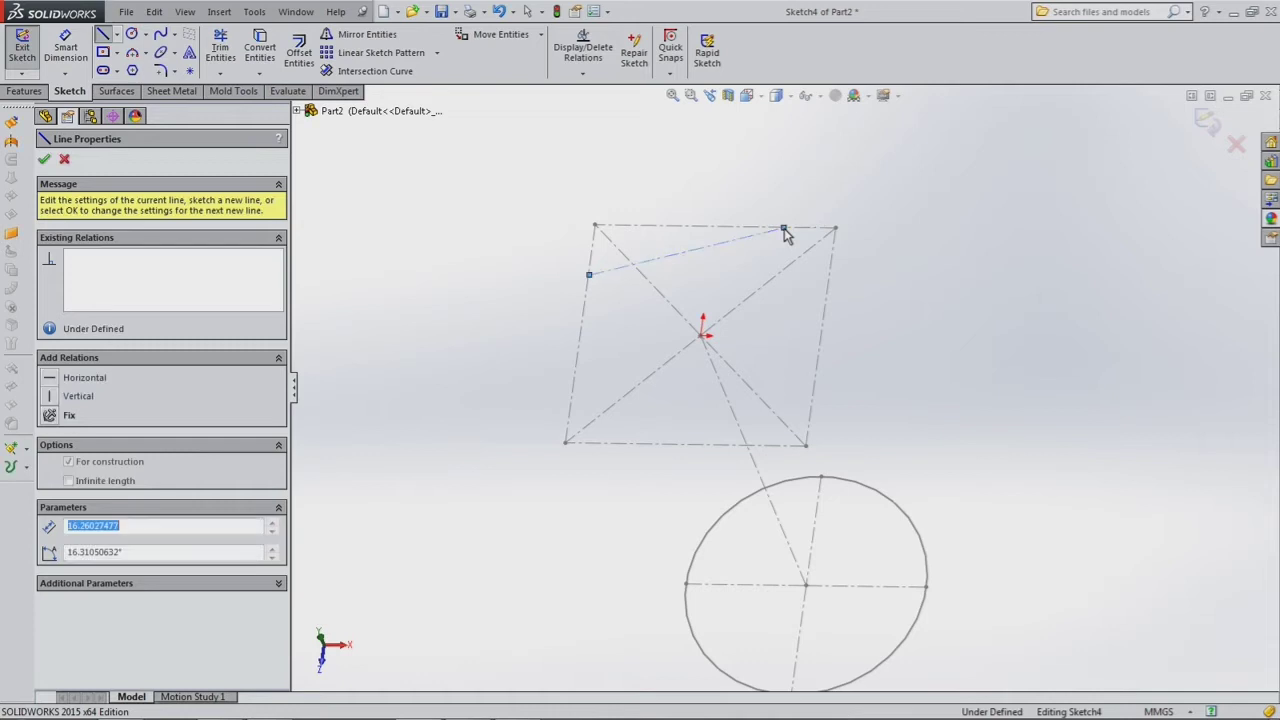
{"action": "left_click", "coordinate": [818, 357]}
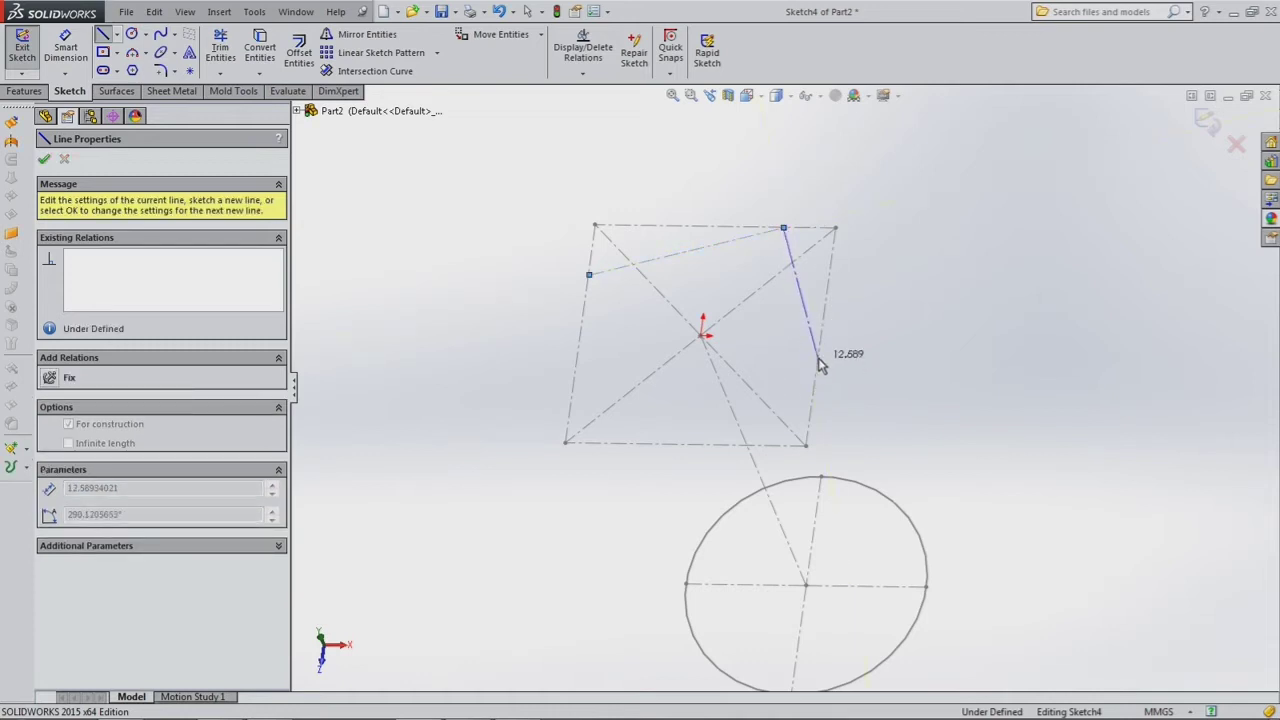
{"action": "left_click", "coordinate": [616, 445]}
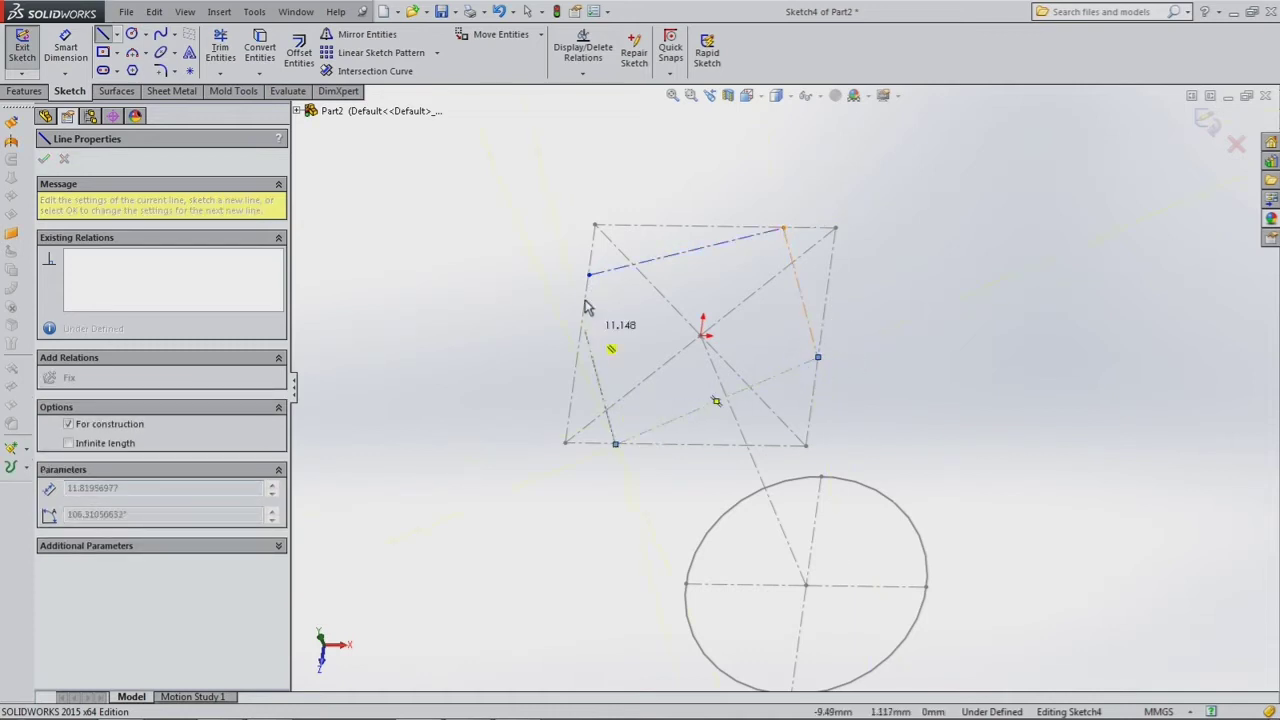
{"action": "left_click", "coordinate": [589, 276]}
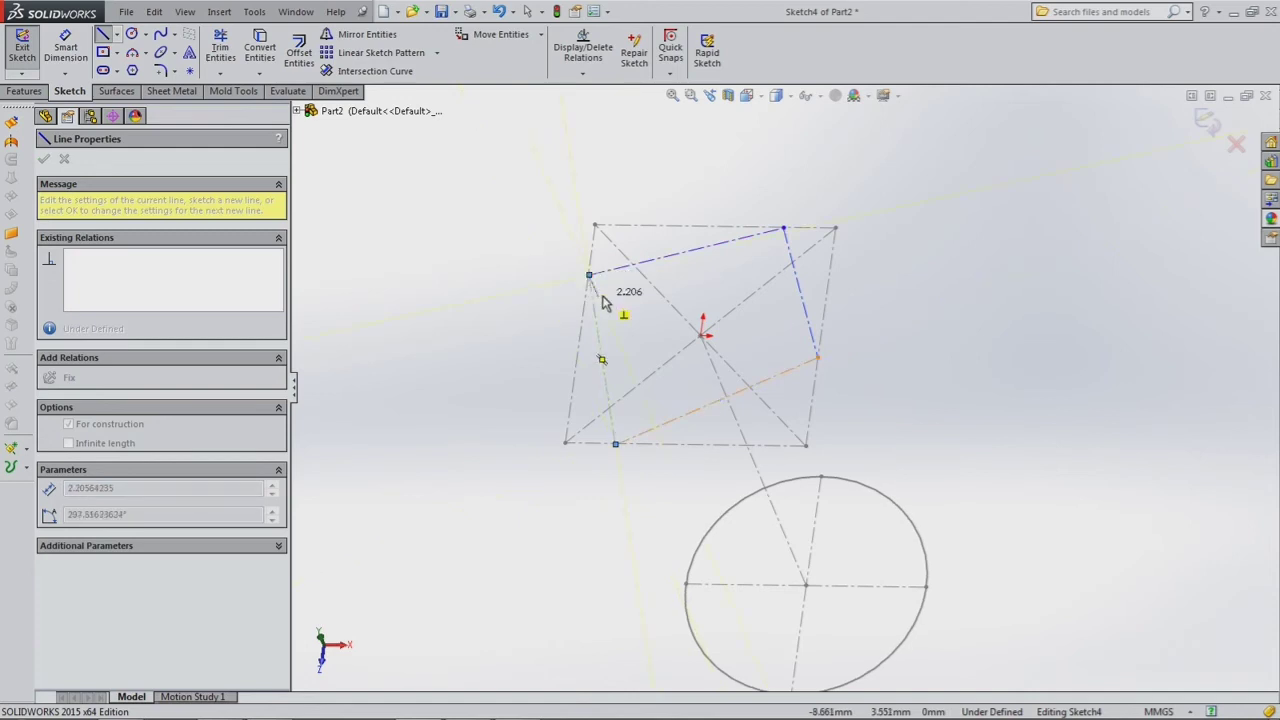
{"action": "key", "text": "Escape"}
Add coincident relations between each corner of the tilted outline and the side of the square it lies on
{"action": "left_click", "coordinate": [589, 276]}
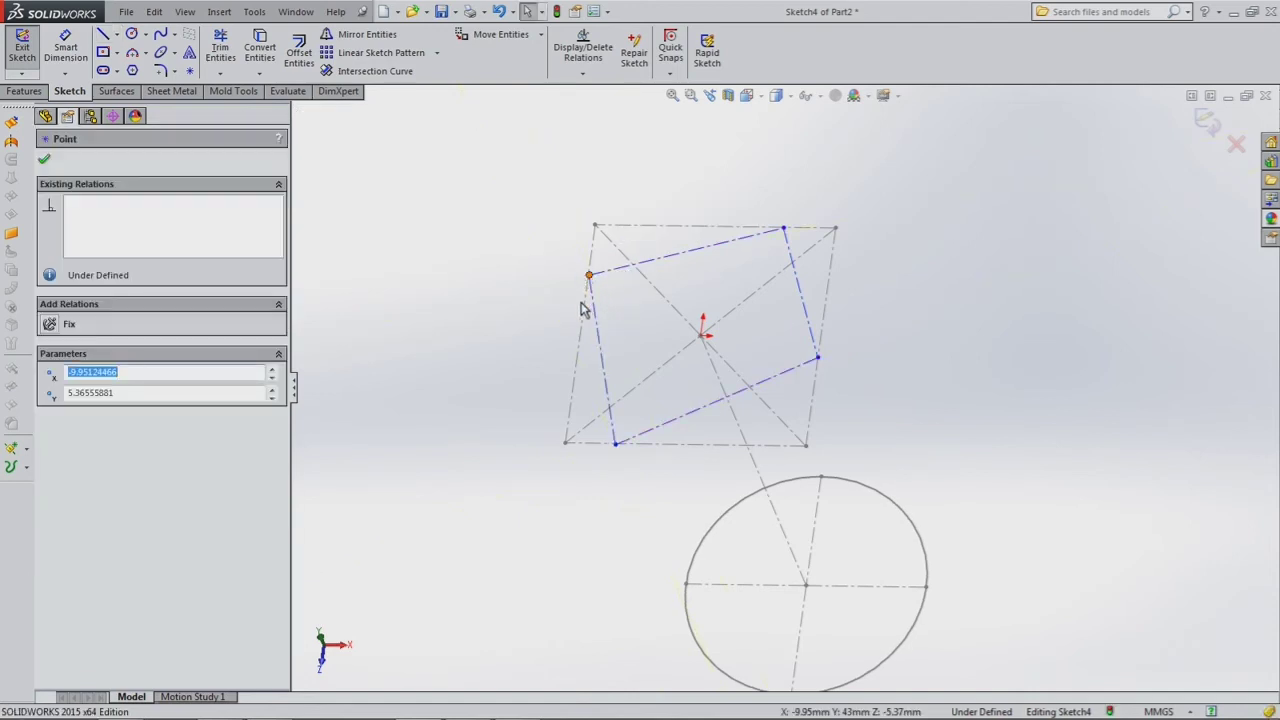
{"action": "left_click", "coordinate": [584, 310], "text": "ctrl"}
{"action": "left_click", "coordinate": [100, 436]}
{"action": "left_click", "coordinate": [614, 444]}
{"action": "left_click", "coordinate": [590, 444], "text": "ctrl"}
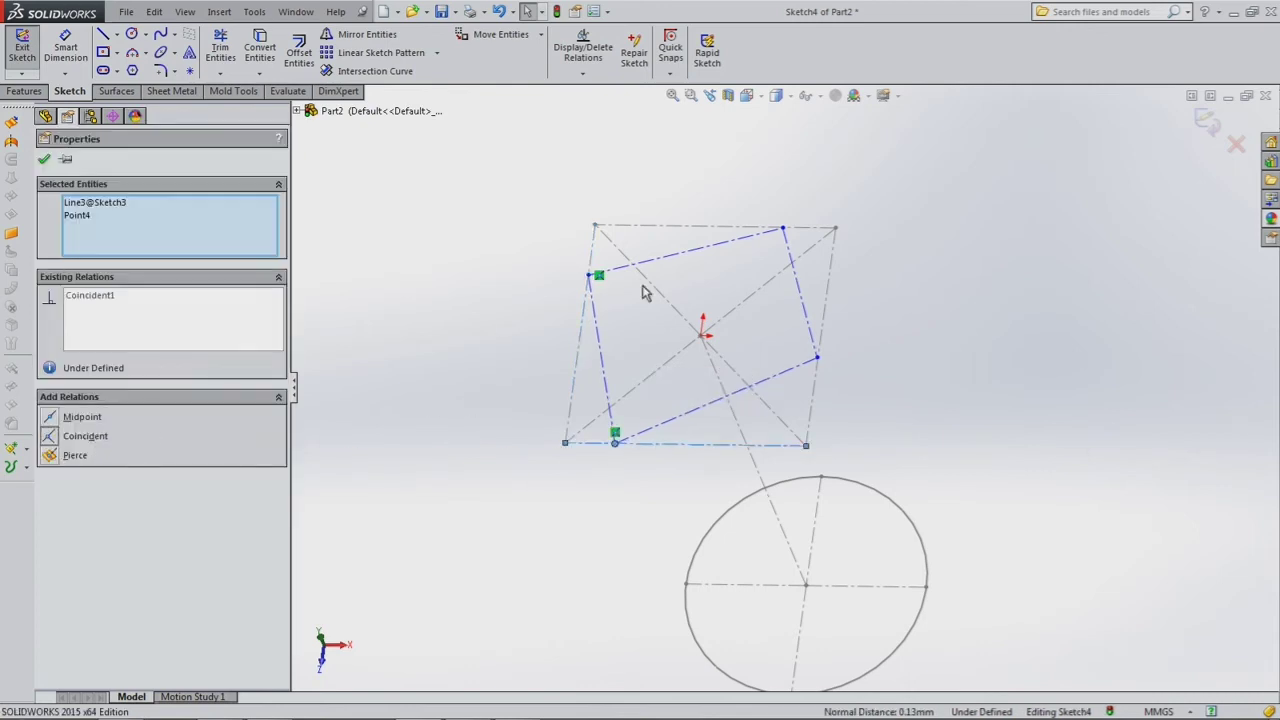
{"action": "left_click", "coordinate": [783, 229]}
{"action": "left_click", "coordinate": [748, 227], "text": "ctrl"}
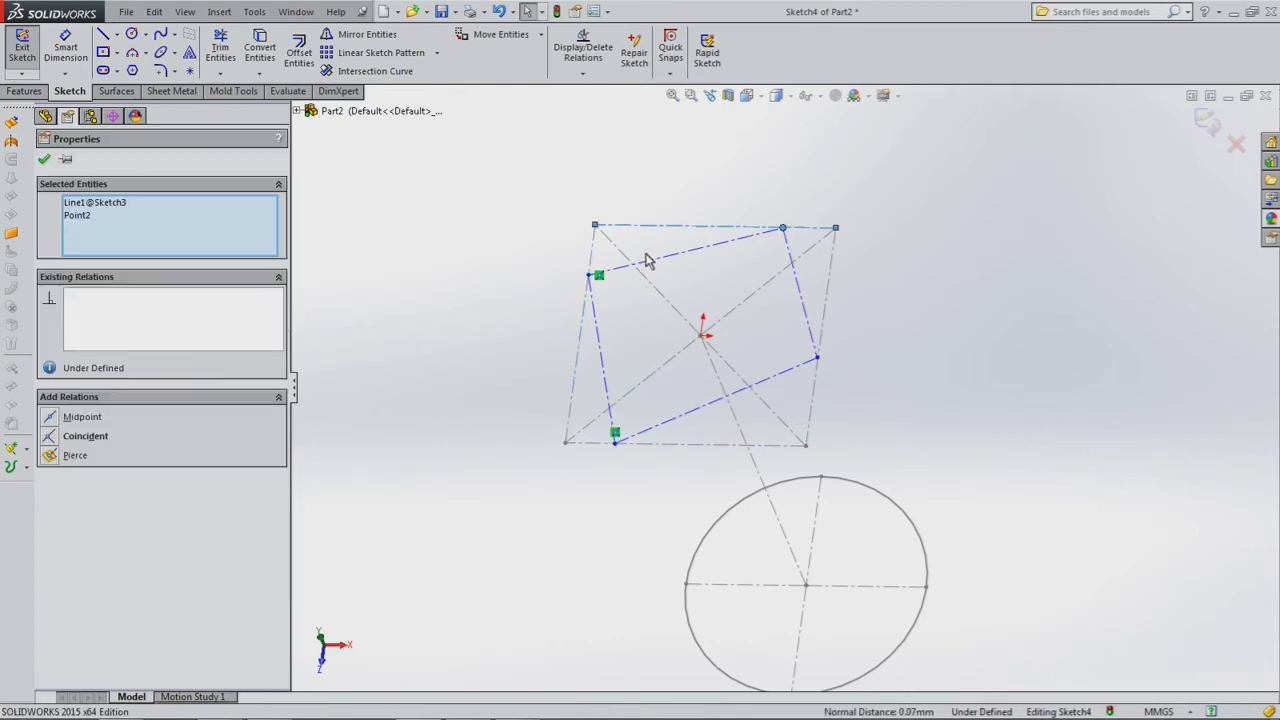
{"action": "left_click", "coordinate": [816, 358]}
{"action": "left_click", "coordinate": [812, 390], "text": "ctrl"}
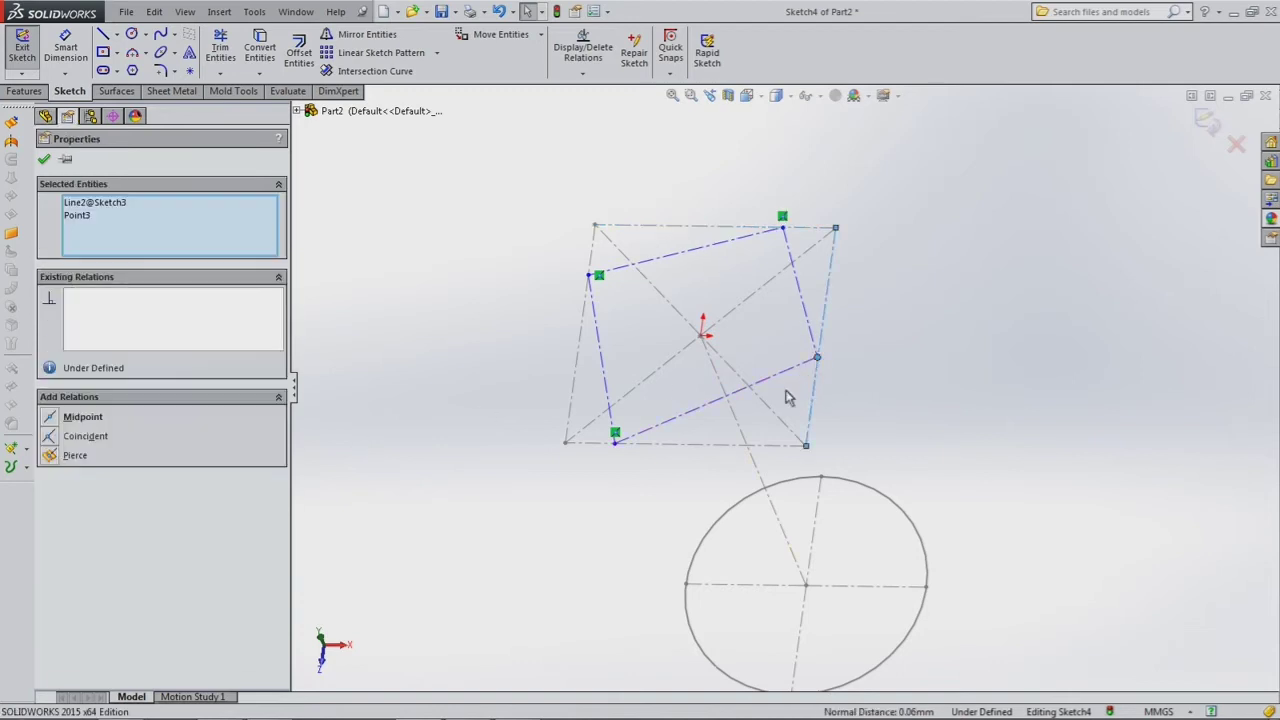
{"action": "left_click", "coordinate": [395, 312]}
Dimension the outline's left corner 5 mm from the square's upper-left corner
{"action": "left_click", "coordinate": [68, 52]}
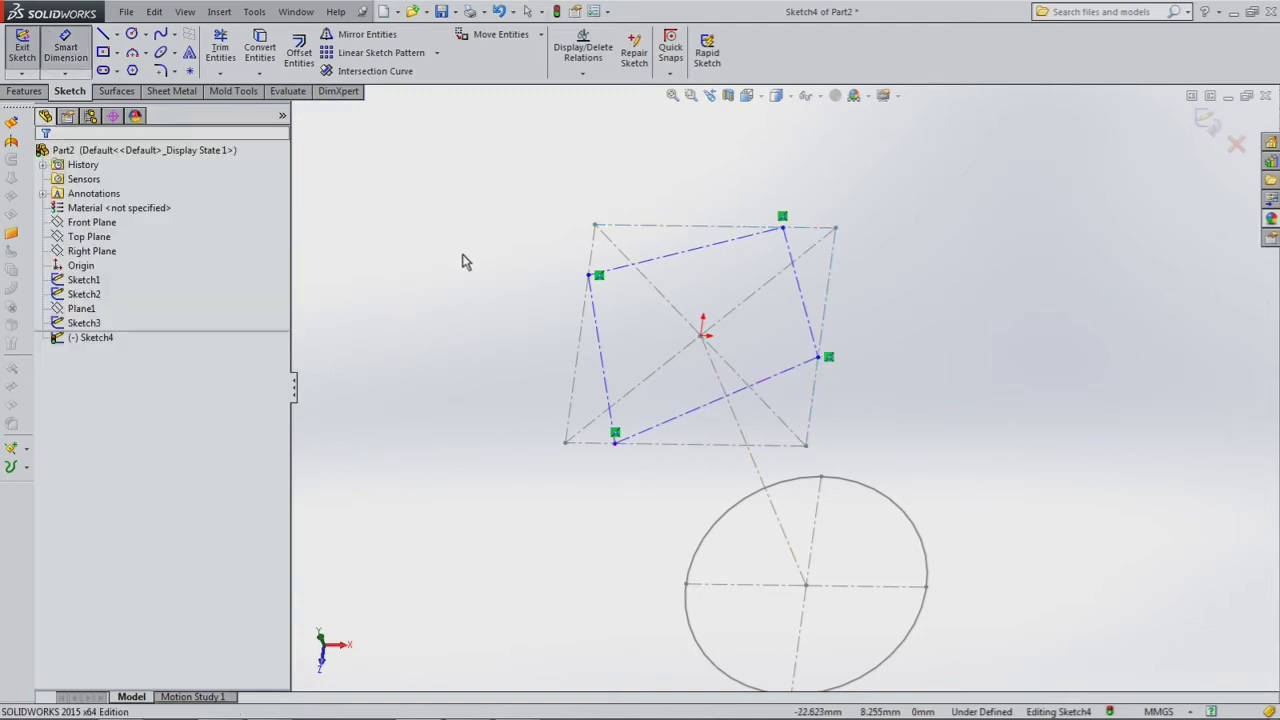
{"action": "left_click", "coordinate": [590, 276]}
{"action": "left_click", "coordinate": [595, 226]}
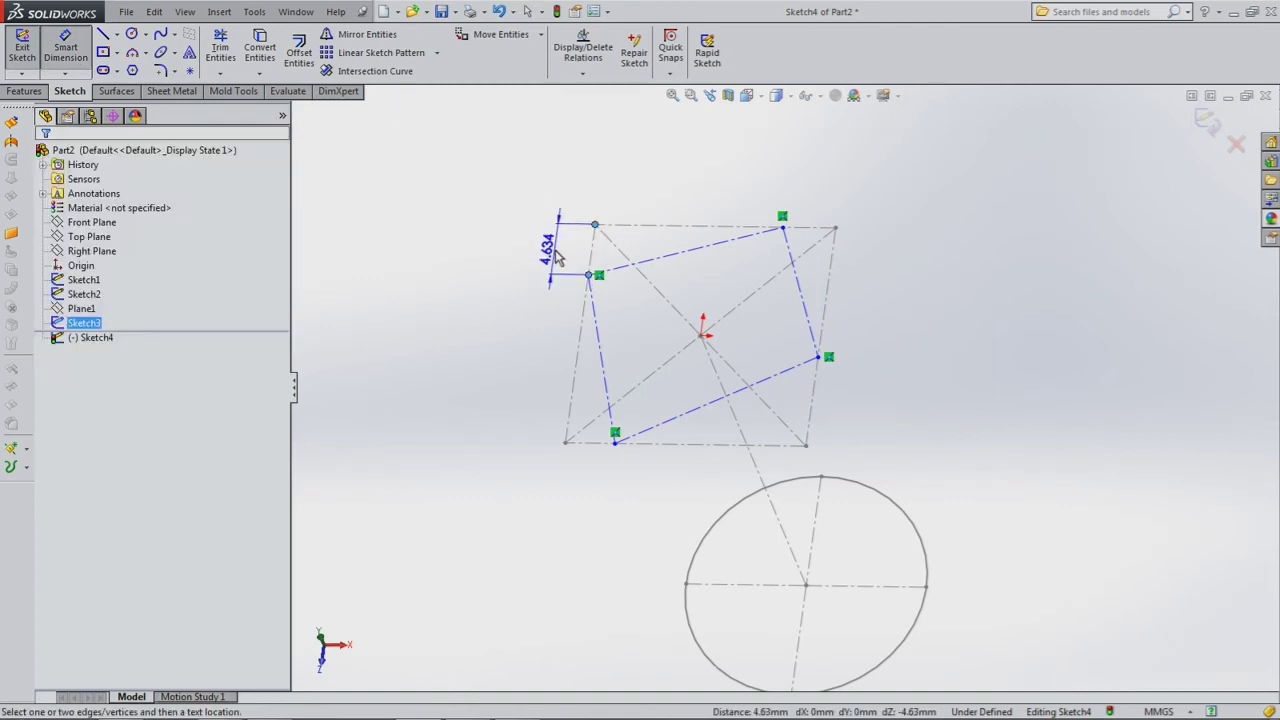
{"action": "left_click", "coordinate": [555, 250]}
{"action": "type", "text": "5"}
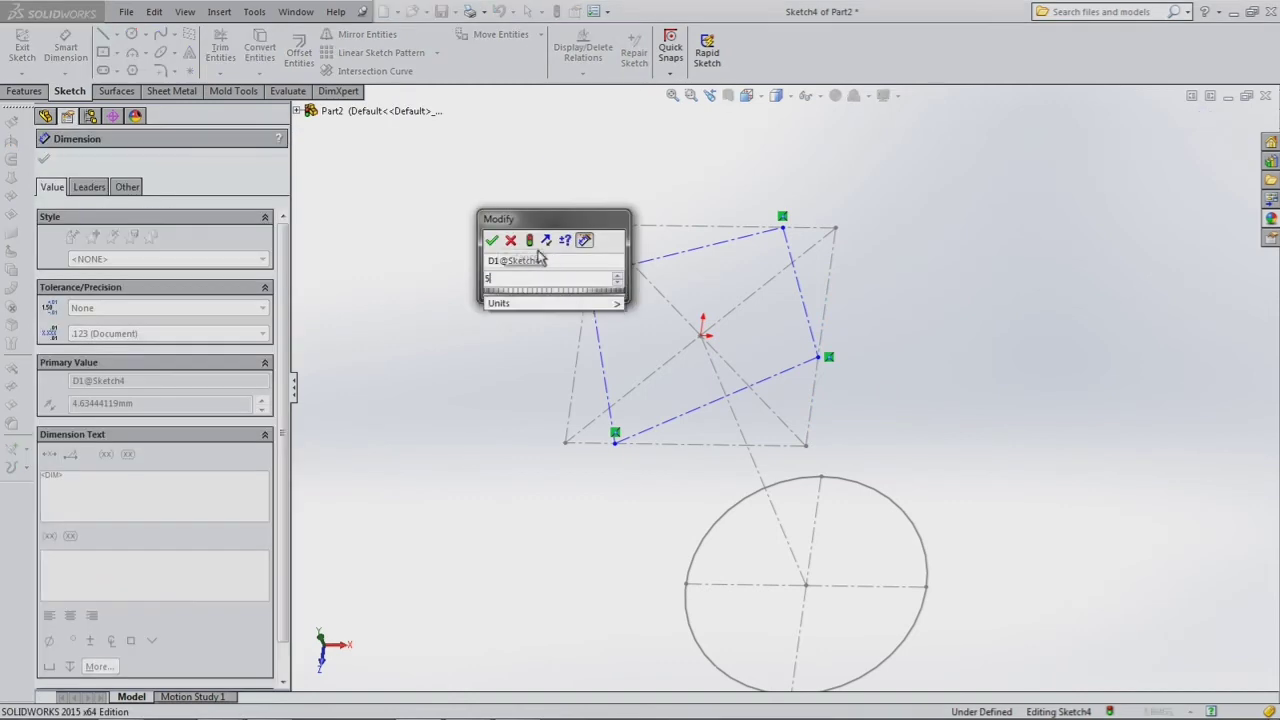
{"action": "left_click", "coordinate": [492, 241]}
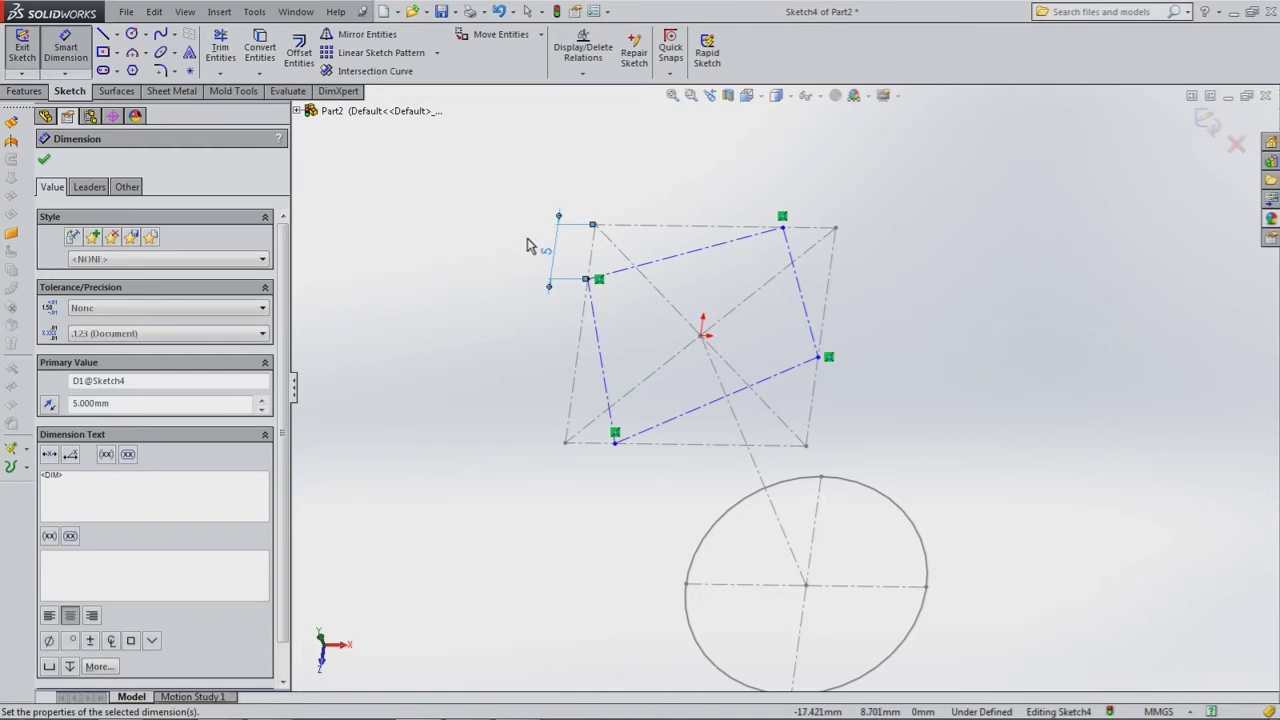
Dimension the outline's upper corner 4.6 mm from the square's upper-right corner
{"action": "left_click", "coordinate": [783, 230]}
{"action": "left_click", "coordinate": [836, 229]}
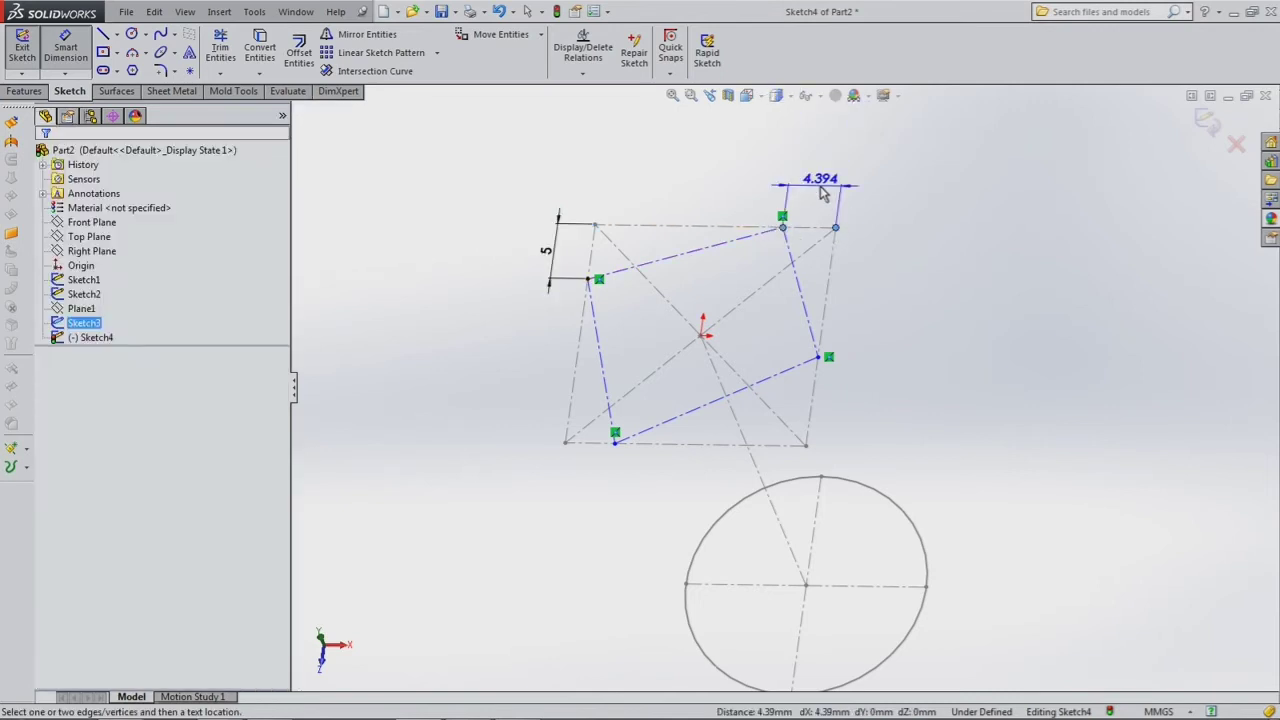
{"action": "left_click", "coordinate": [820, 186]}
{"action": "type", "text": "4.6"}
{"action": "key", "text": "Return"}
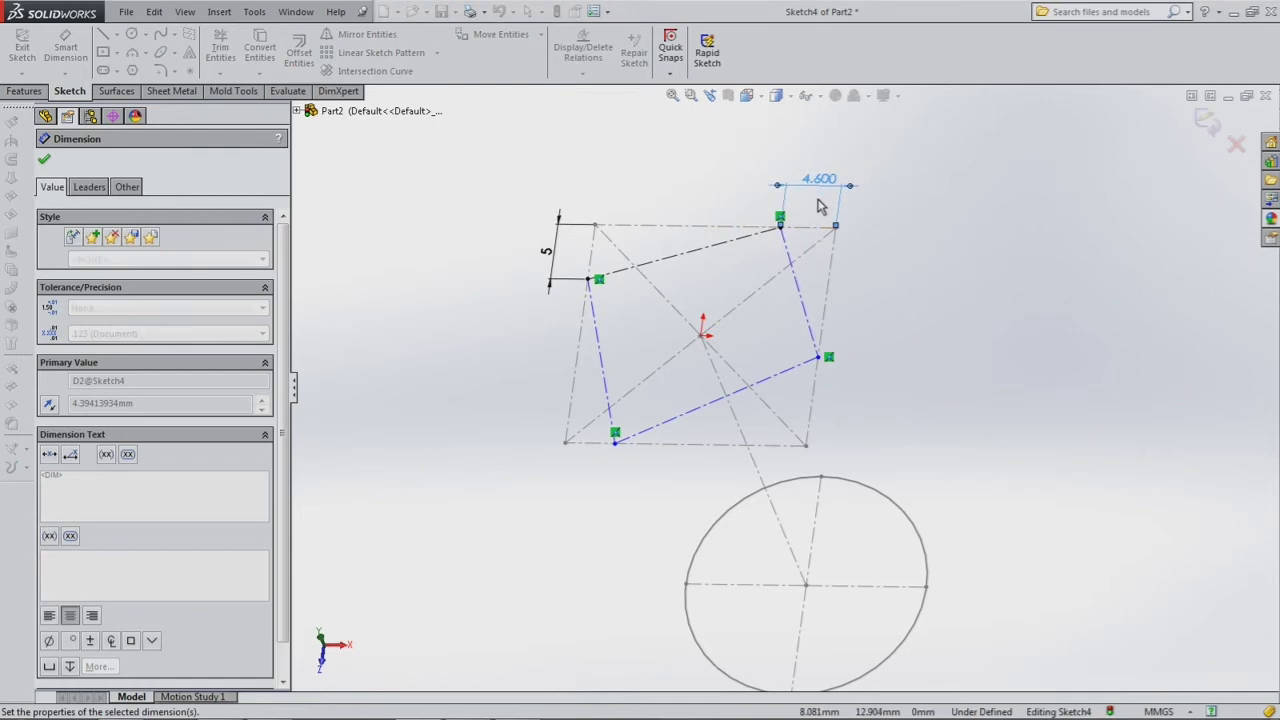
Dimension the outline's right corner 4.2 mm from the square's lower-right corner
{"action": "left_click", "coordinate": [820, 359]}
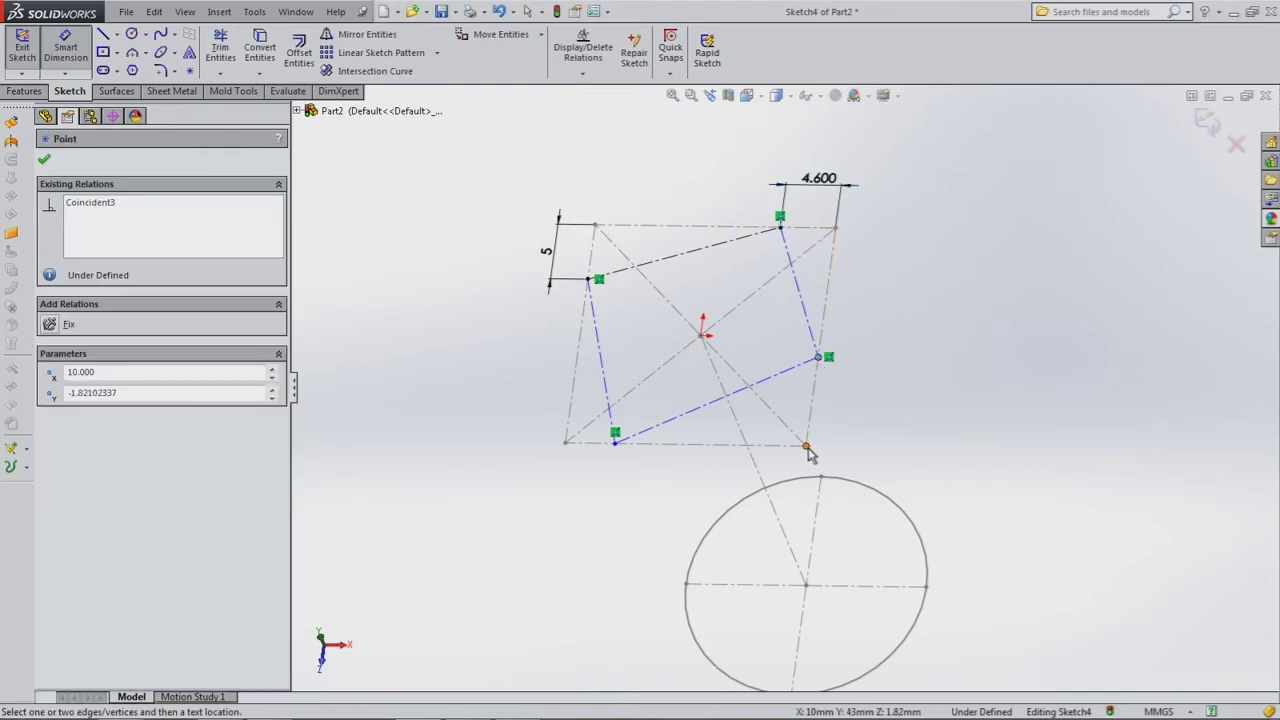
{"action": "left_click", "coordinate": [807, 447]}
{"action": "left_click", "coordinate": [873, 425]}
{"action": "type", "text": "4.2"}
{"action": "key", "text": "Return"}
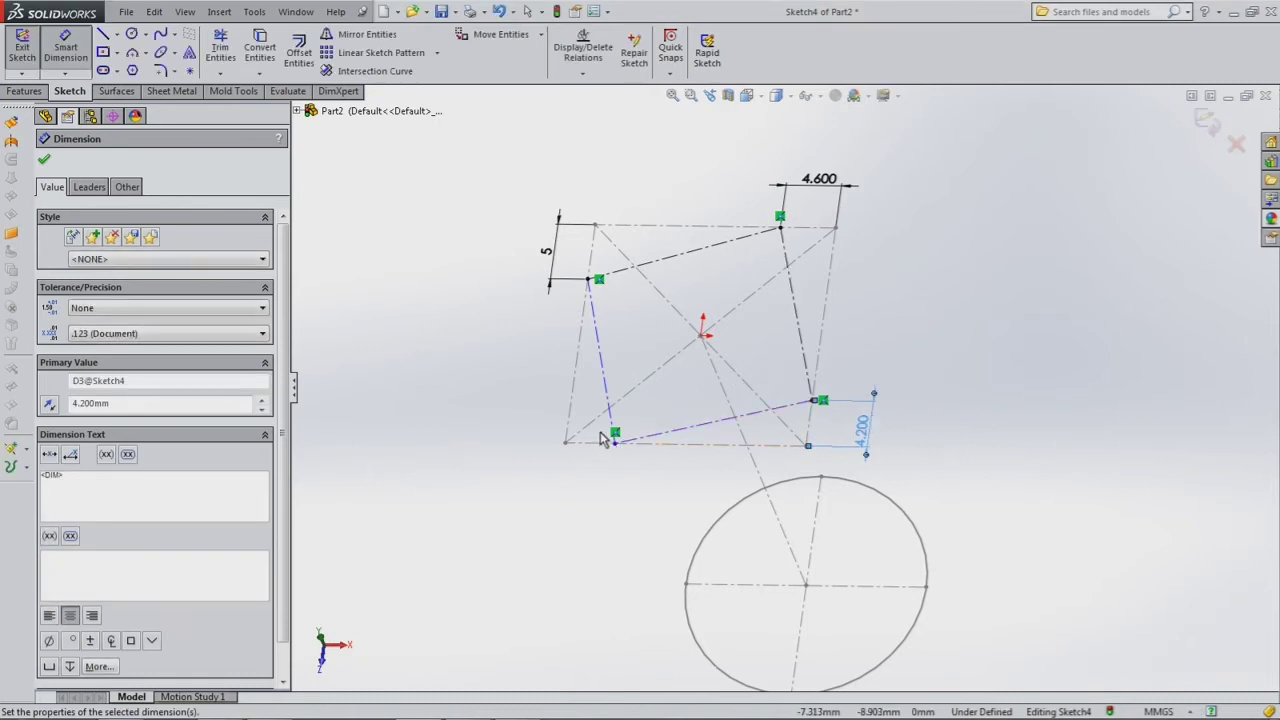
{"action": "left_click", "coordinate": [45, 162]}
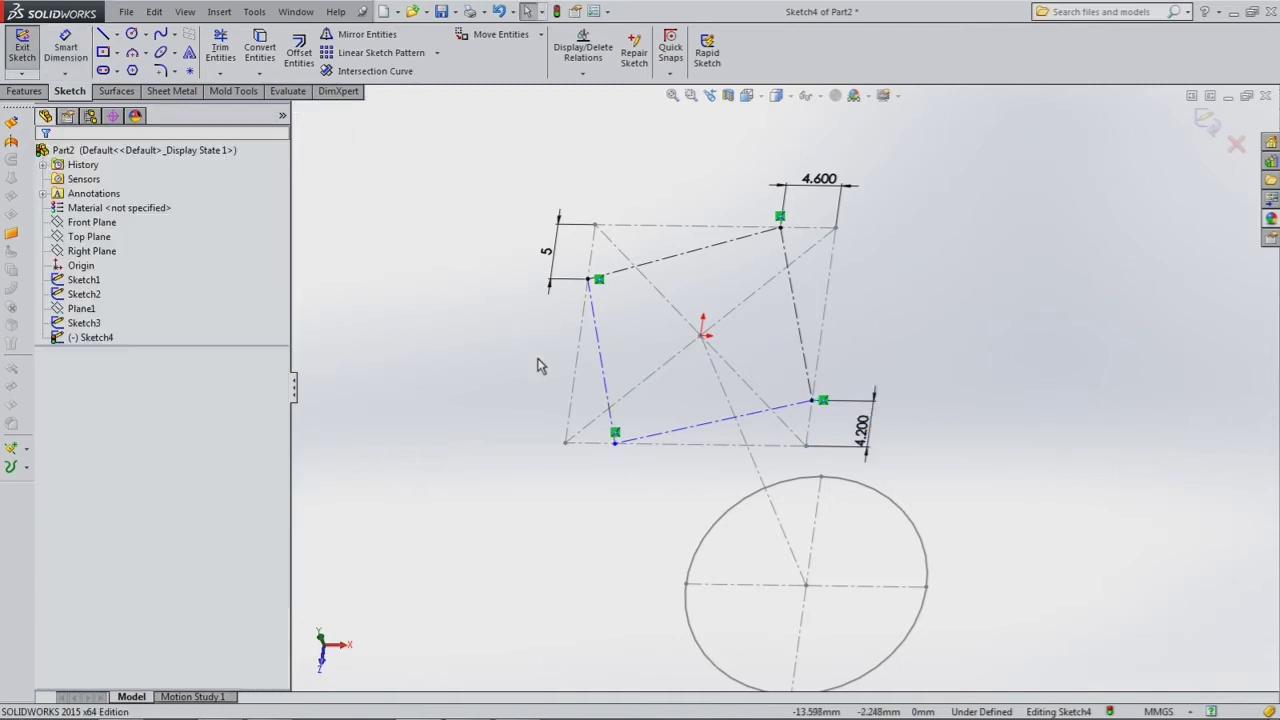
Make the outline's left and upper lines perpendicular to each other
{"action": "left_click", "coordinate": [603, 343]}
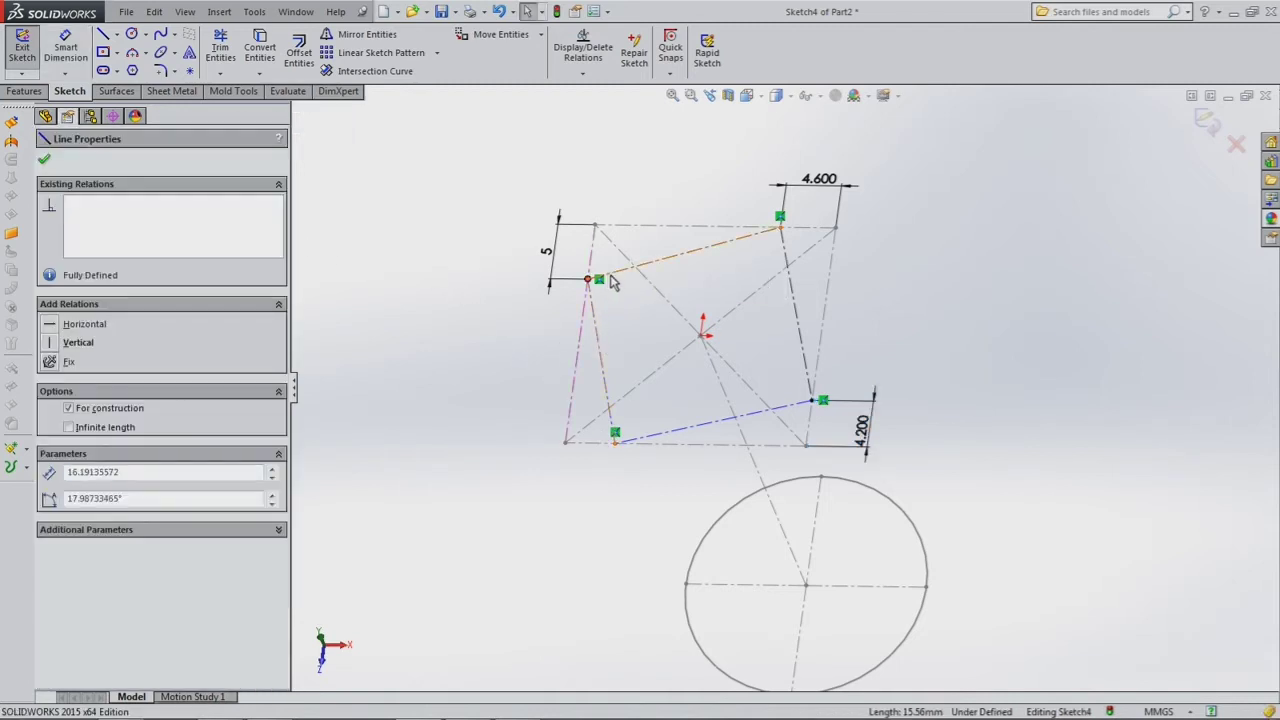
{"action": "left_click", "coordinate": [608, 274], "text": "ctrl"}
{"action": "left_click", "coordinate": [70, 477]}
{"action": "left_click", "coordinate": [369, 387]}
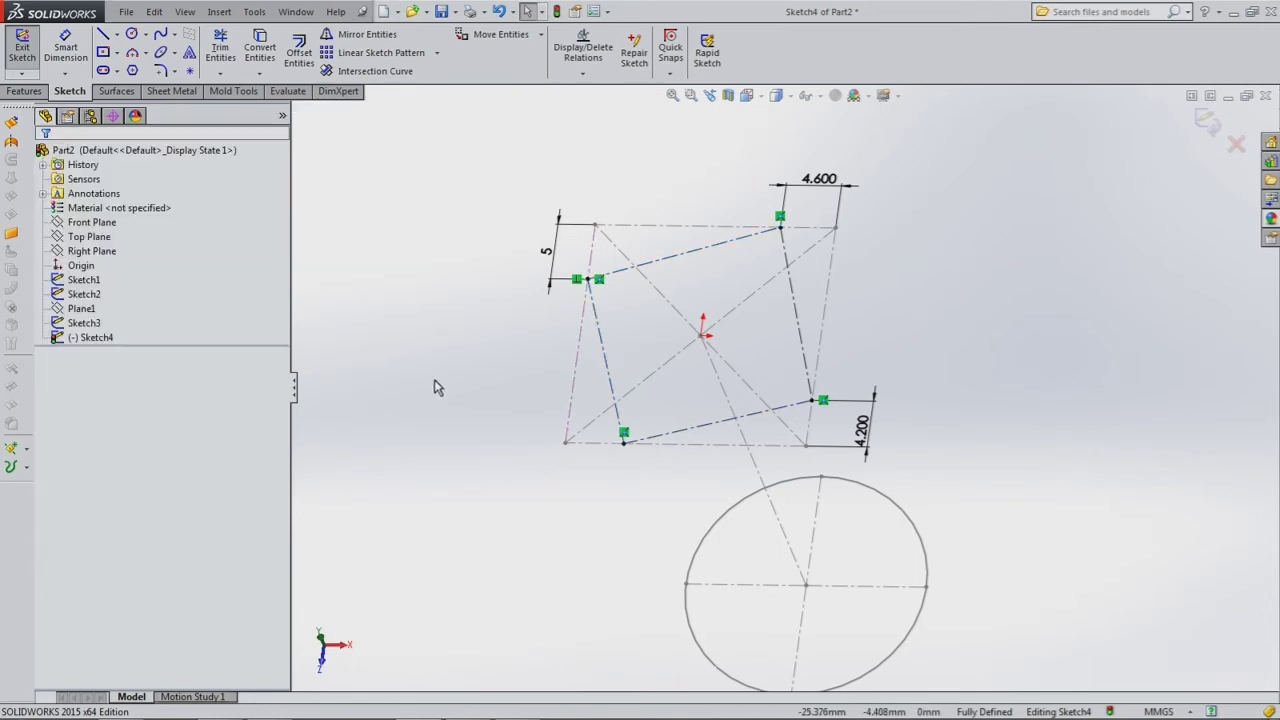
{"action": "mouse_move", "coordinate": [472, 360]}
{"action": "middle_mouse_down"}
{"action": "mouse_move", "coordinate": [509, 378]}
{"action": "mouse_move", "coordinate": [491, 386]}
{"action": "middle_mouse_up"}
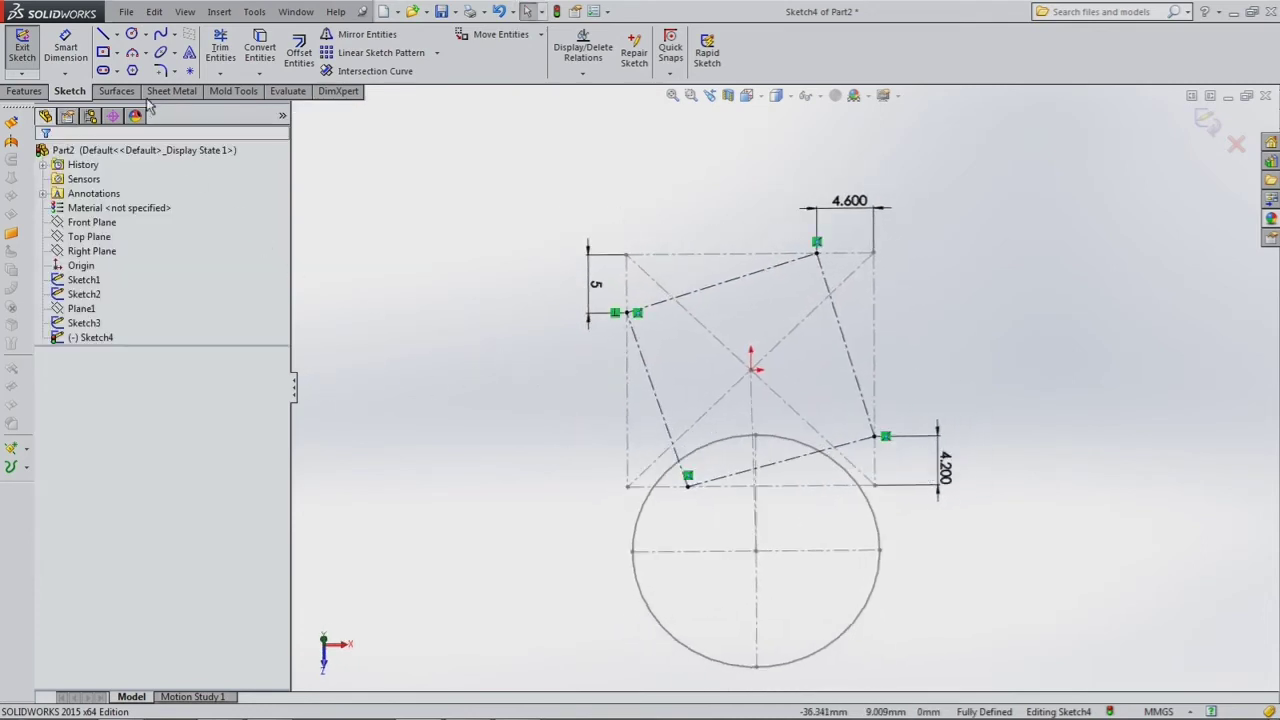
Sketch an outward-bulging 3-point arc over each side of the tilted outline, with radii of about 18.5, 20, 11 and 19 mm clockwise from the upper one
{"action": "left_click", "coordinate": [132, 52]}
{"action": "left_click", "coordinate": [818, 254]}
{"action": "left_click", "coordinate": [628, 315]}
{"action": "left_click", "coordinate": [713, 263]}
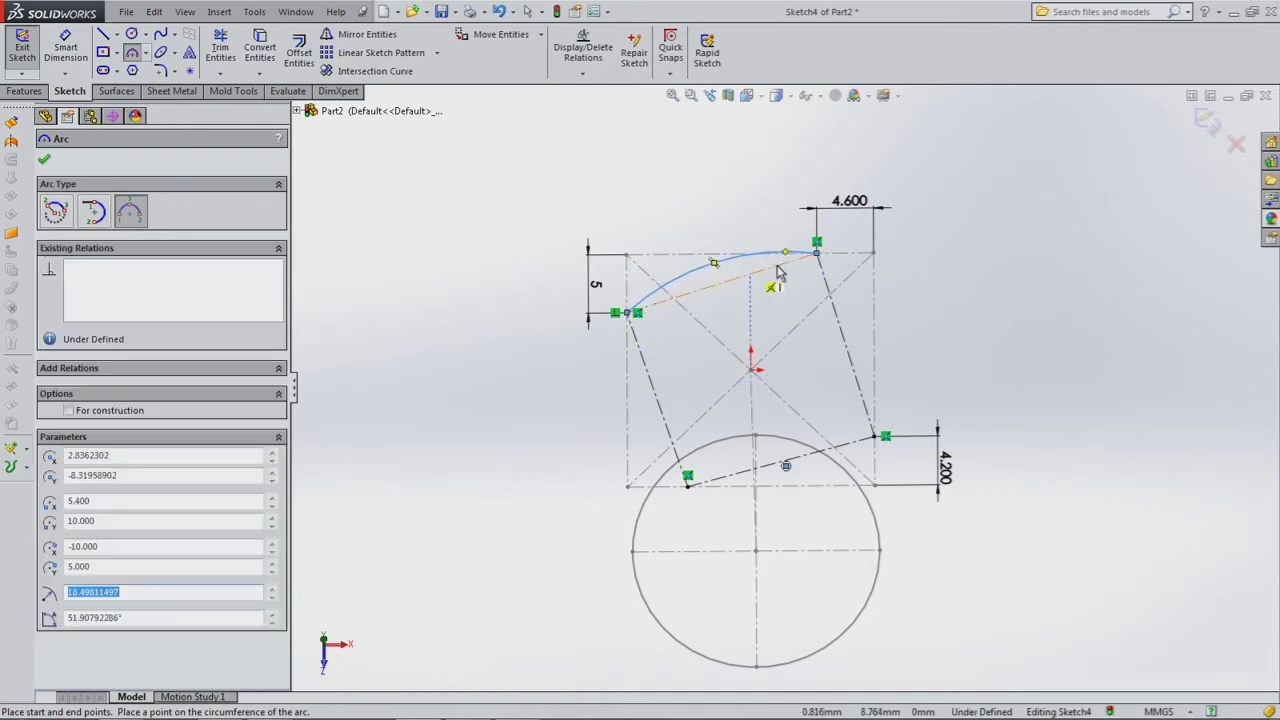
{"action": "left_click", "coordinate": [818, 255]}
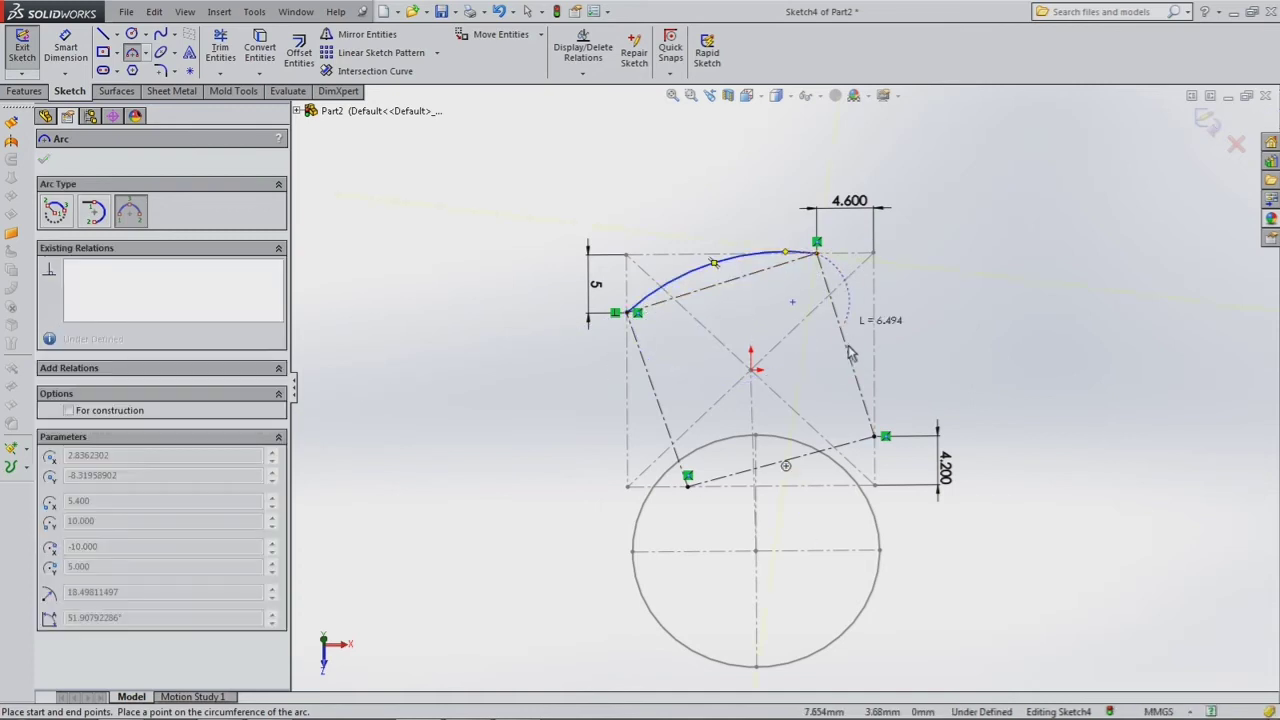
{"action": "left_click", "coordinate": [874, 436]}
{"action": "left_click", "coordinate": [875, 438]}
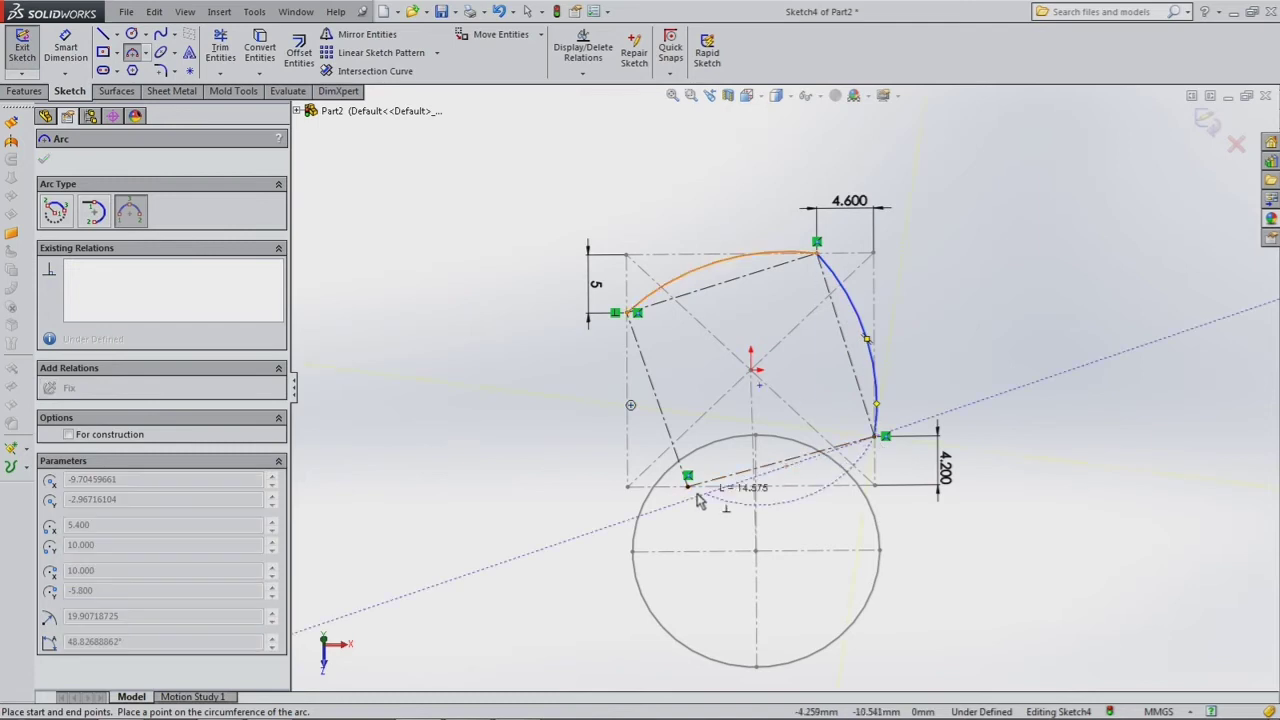
{"action": "left_click", "coordinate": [688, 487]}
{"action": "left_click", "coordinate": [775, 510]}
{"action": "left_click", "coordinate": [630, 313]}
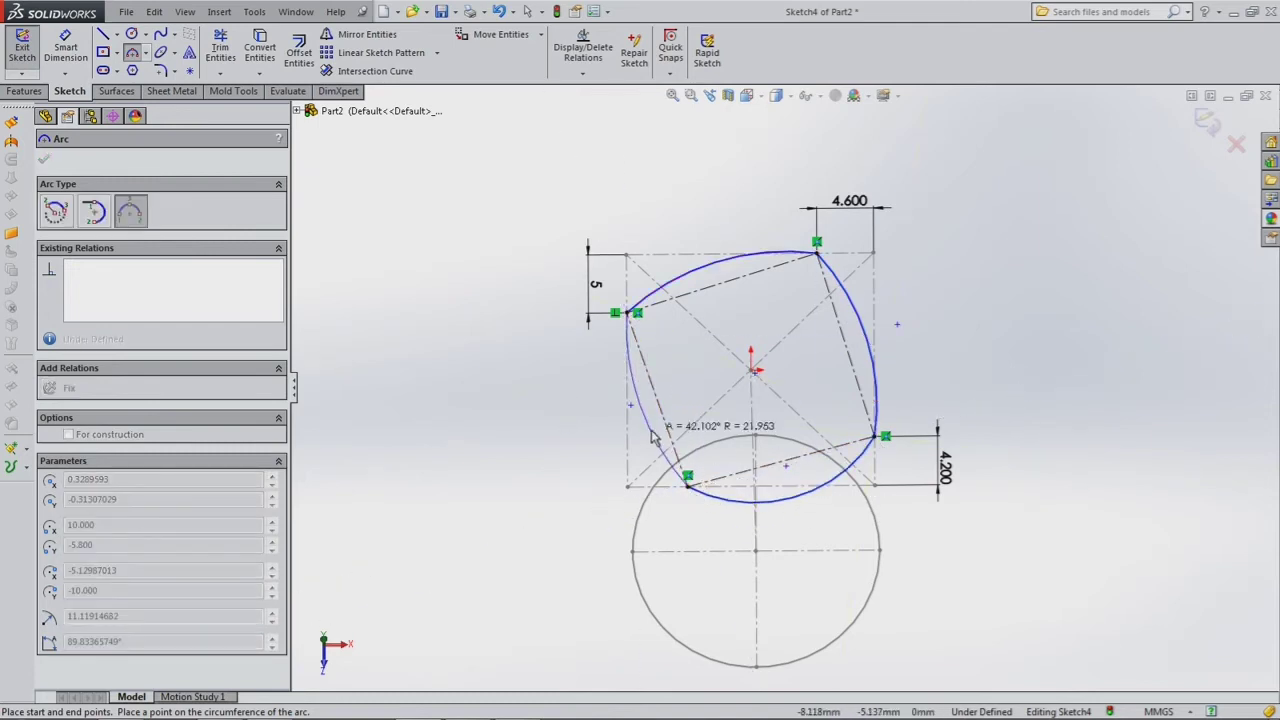
{"action": "left_click", "coordinate": [688, 487]}
{"action": "left_click", "coordinate": [44, 161]}
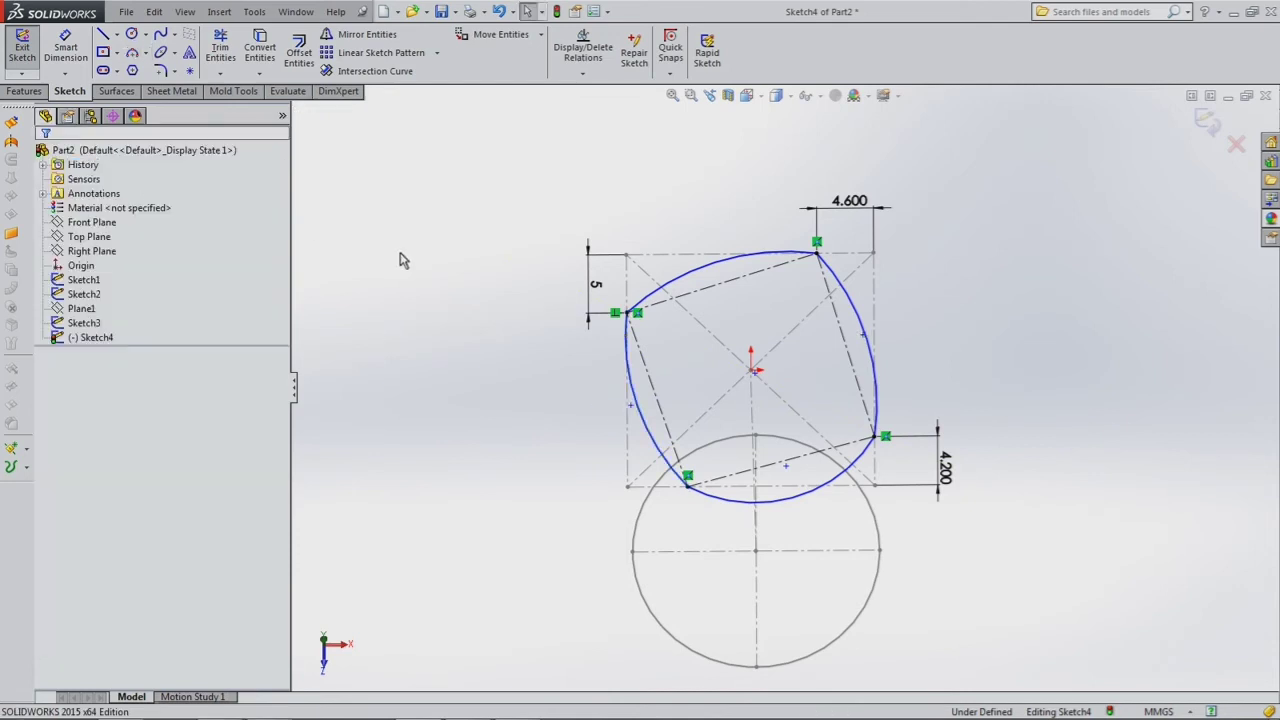
Dimension the upper arc with a 20 mm radius and the right arc with a 22 mm radius
{"action": "left_click", "coordinate": [694, 276]}
{"action": "left_click", "coordinate": [688, 196]}
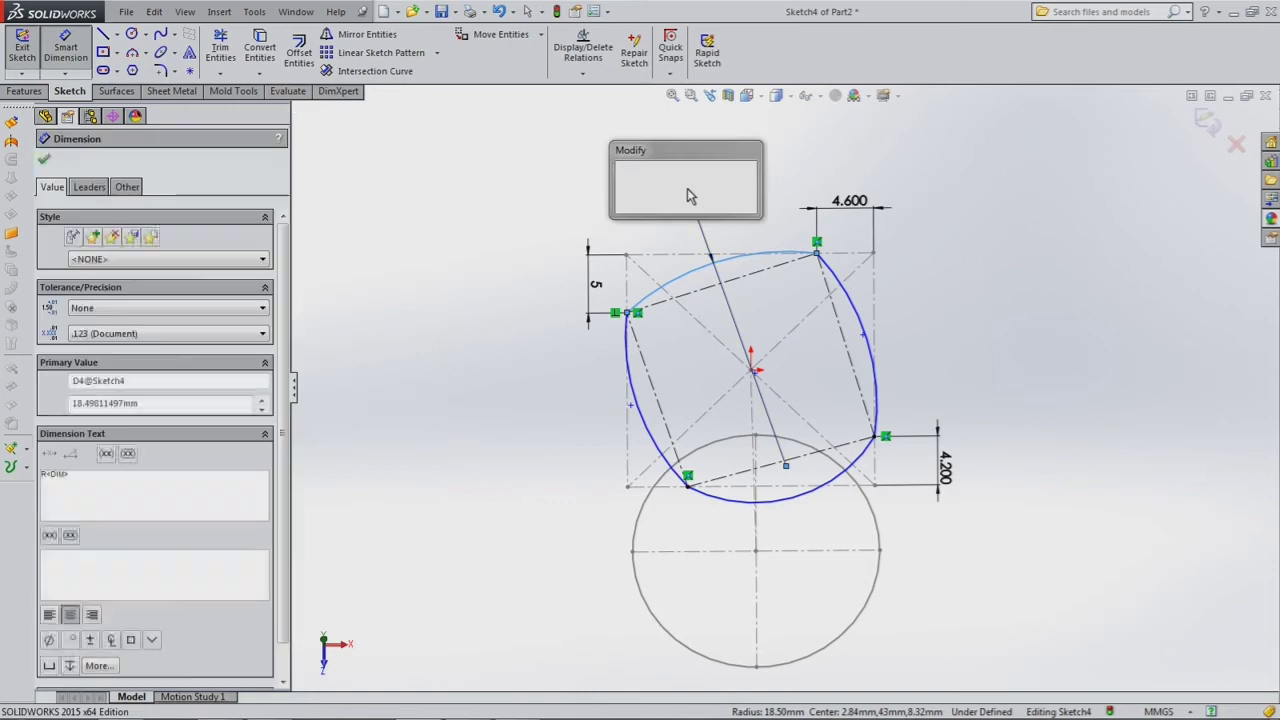
{"action": "type", "text": "20"}
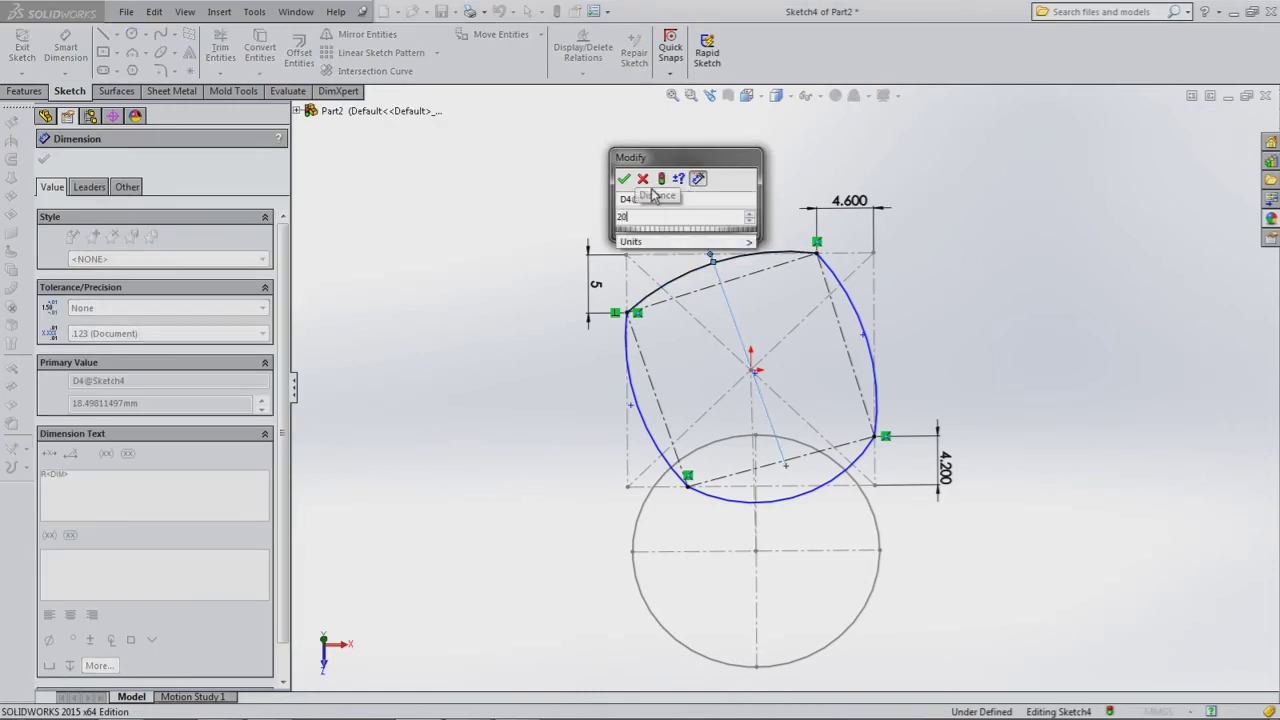
{"action": "key", "text": "Return"}
{"action": "left_click", "coordinate": [866, 320]}
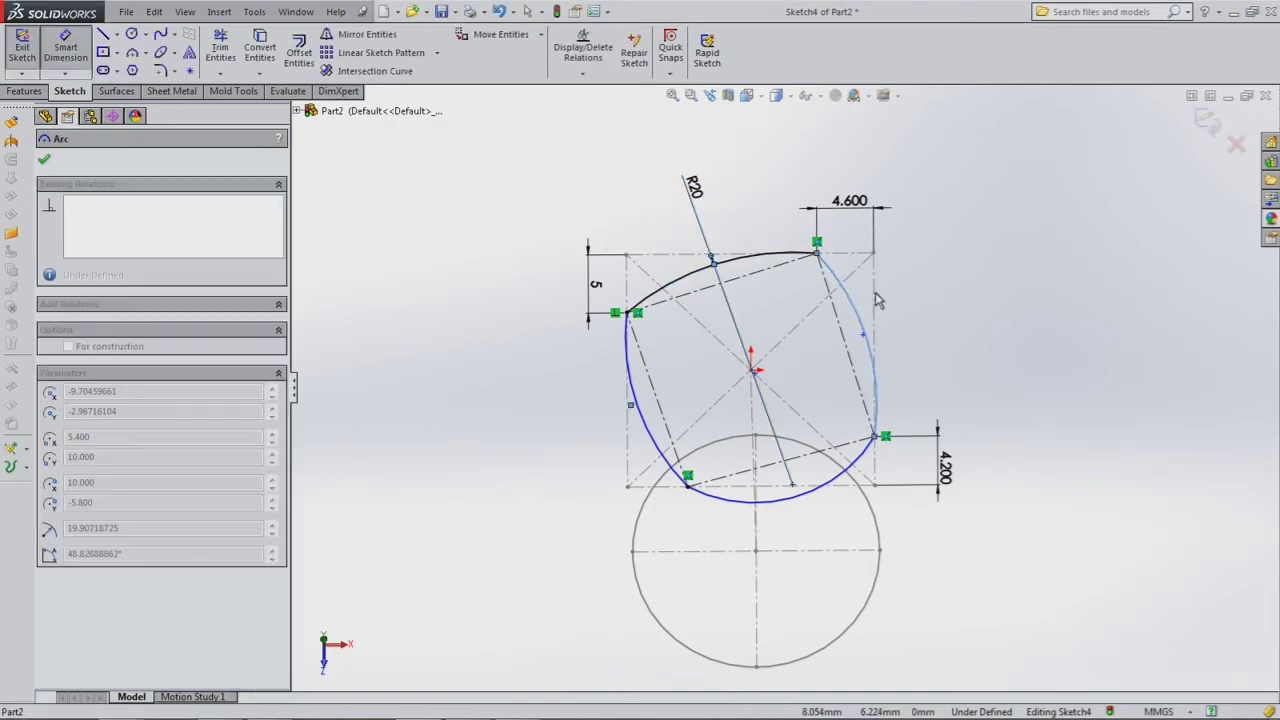
{"action": "left_click", "coordinate": [918, 292]}
{"action": "type", "text": "22"}
{"action": "left_click", "coordinate": [865, 279]}
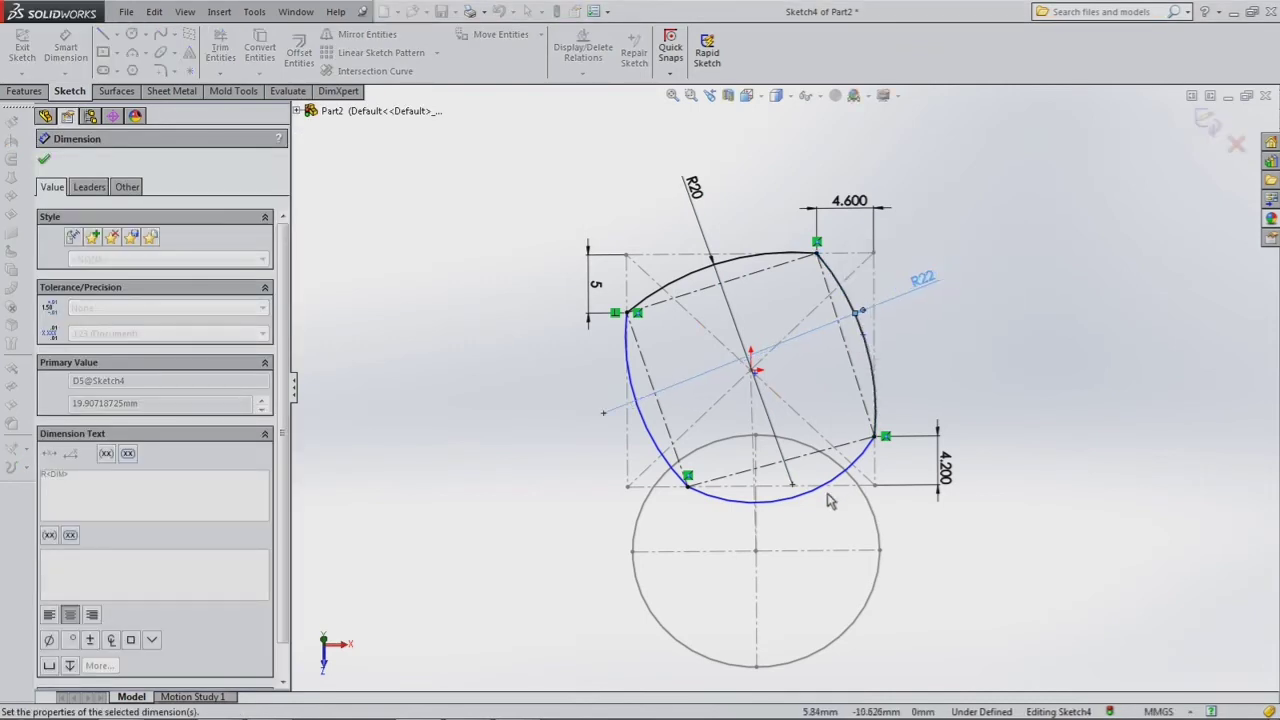
Dimension the lower arc with a 24 mm radius and the left arc with a 15.5 mm radius
{"action": "left_click", "coordinate": [863, 468]}
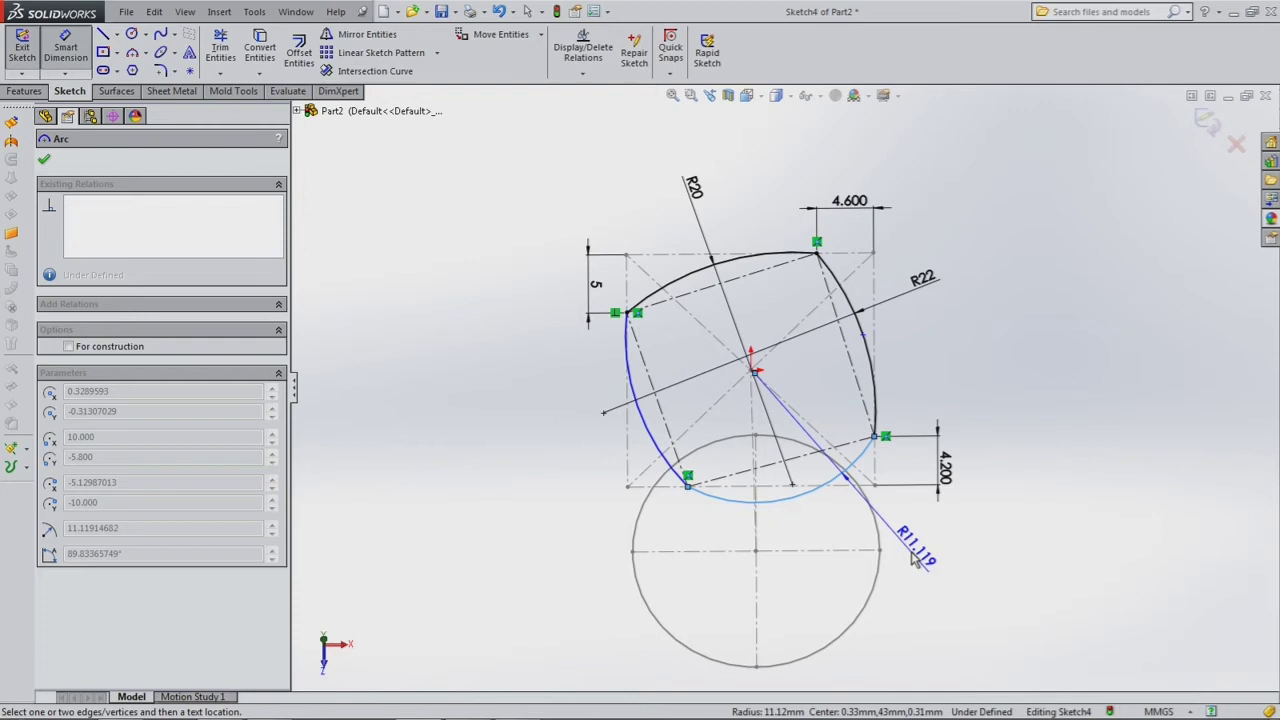
{"action": "left_click", "coordinate": [912, 560]}
{"action": "type", "text": "24"}
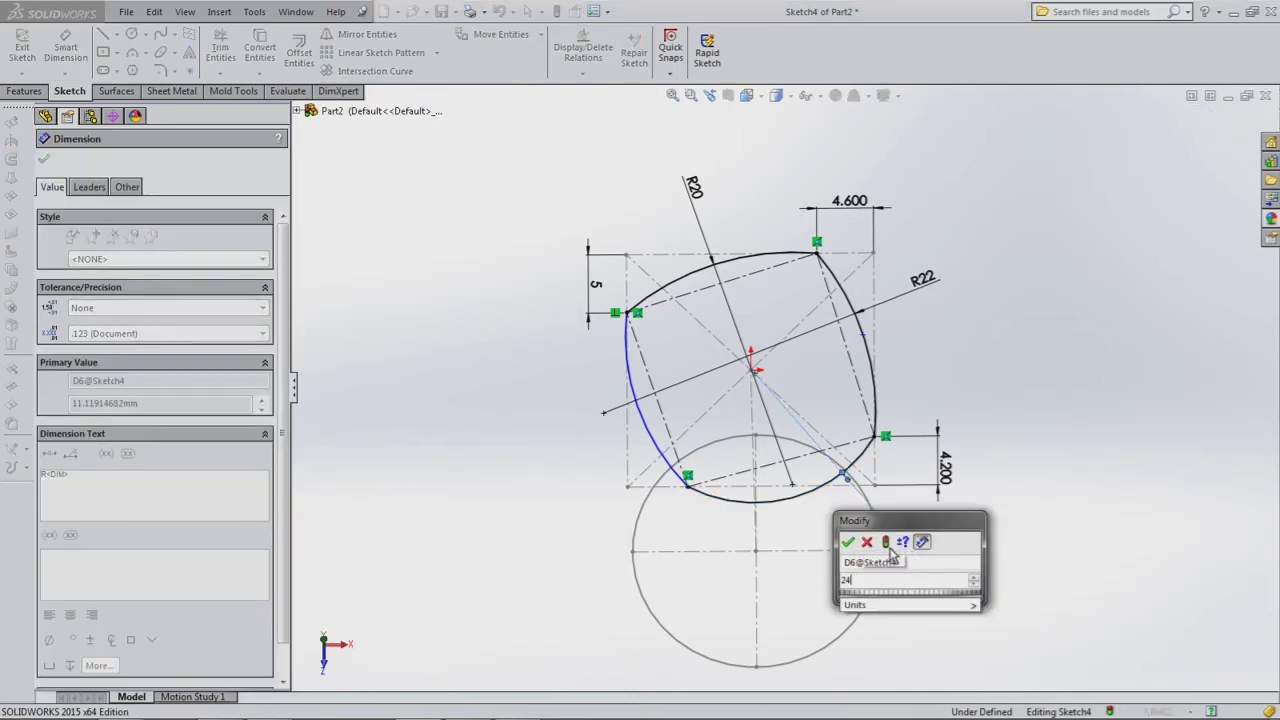
{"action": "left_click", "coordinate": [848, 543]}
{"action": "left_click", "coordinate": [645, 437]}
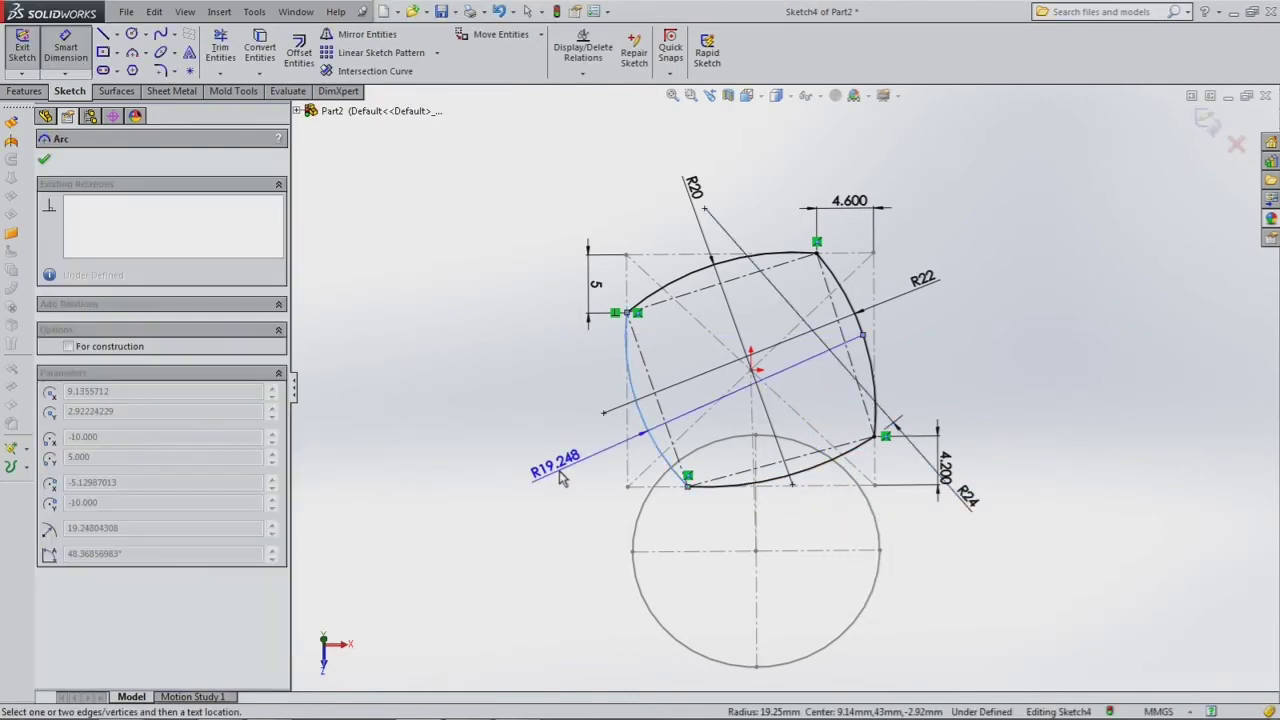
{"action": "left_click", "coordinate": [562, 479]}
{"action": "type", "text": "1"}
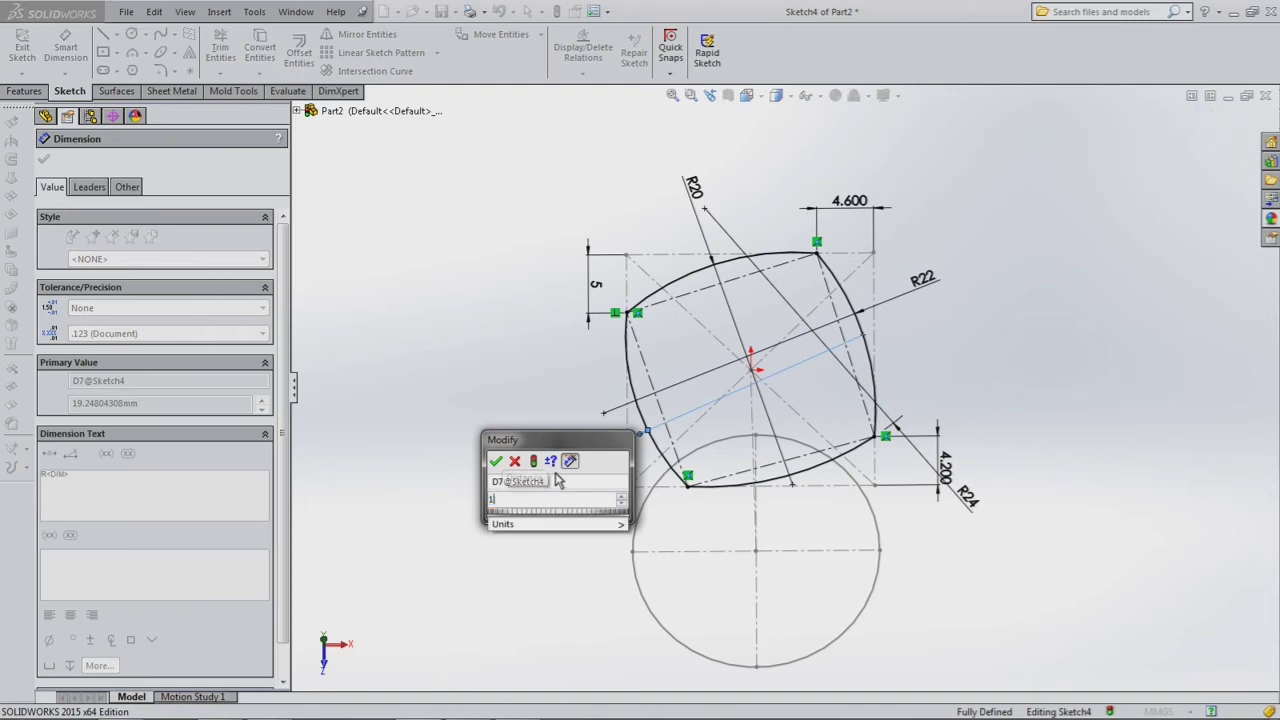
{"action": "type", "text": "5.5."}
{"action": "key", "text": "Return"}
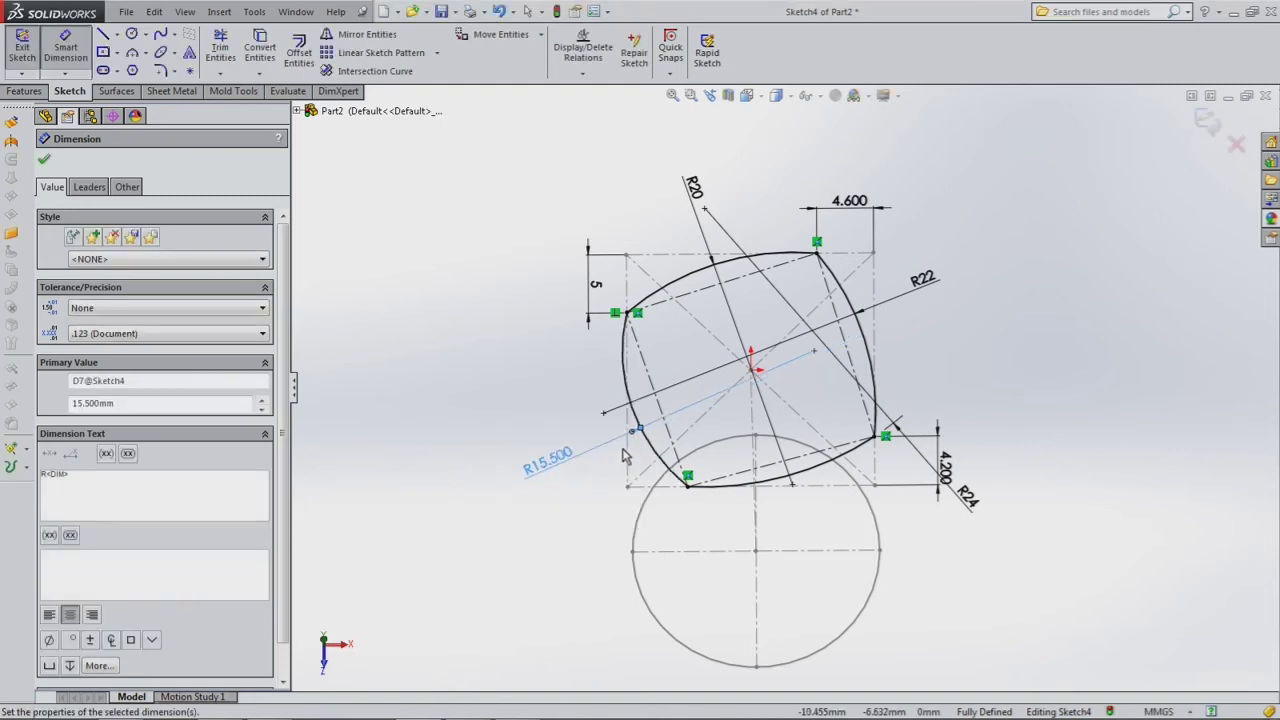
Try a 15.2 mm radius on the left arc, and set it back to 15.5 mm
{"action": "double_click", "coordinate": [549, 470]}
{"action": "type", "text": "15.2"}
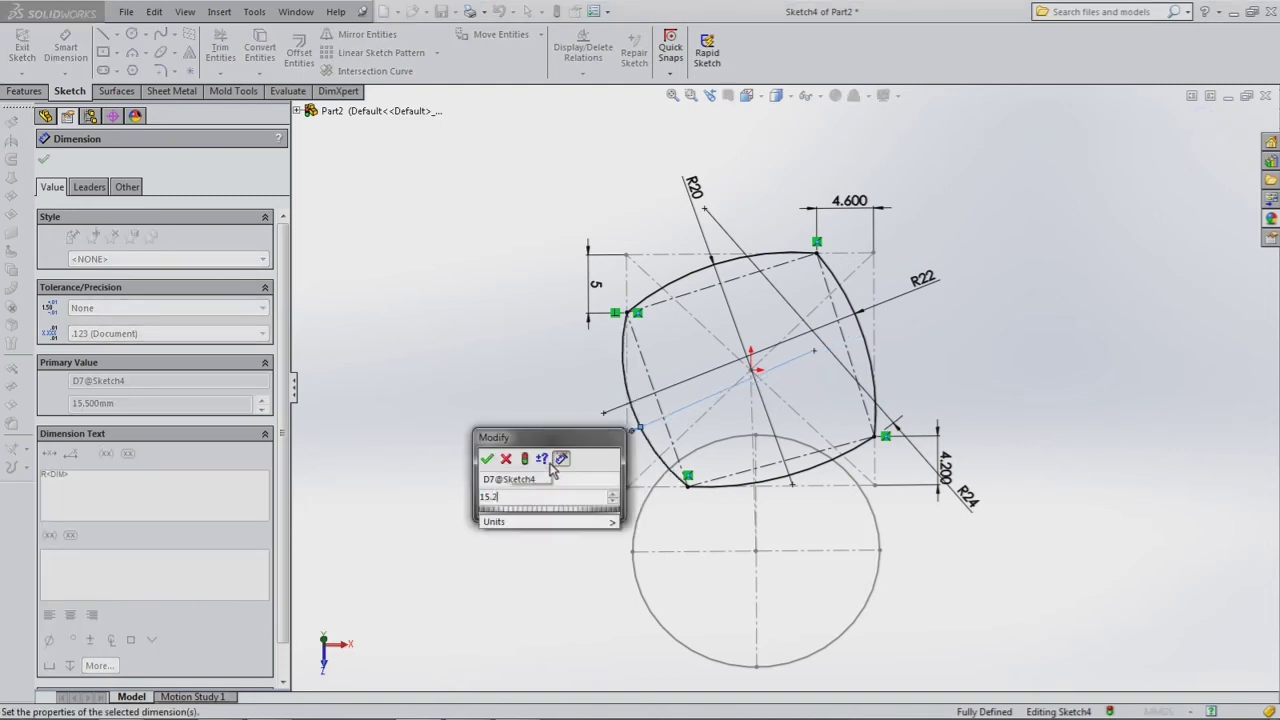
{"action": "key", "text": "Return"}
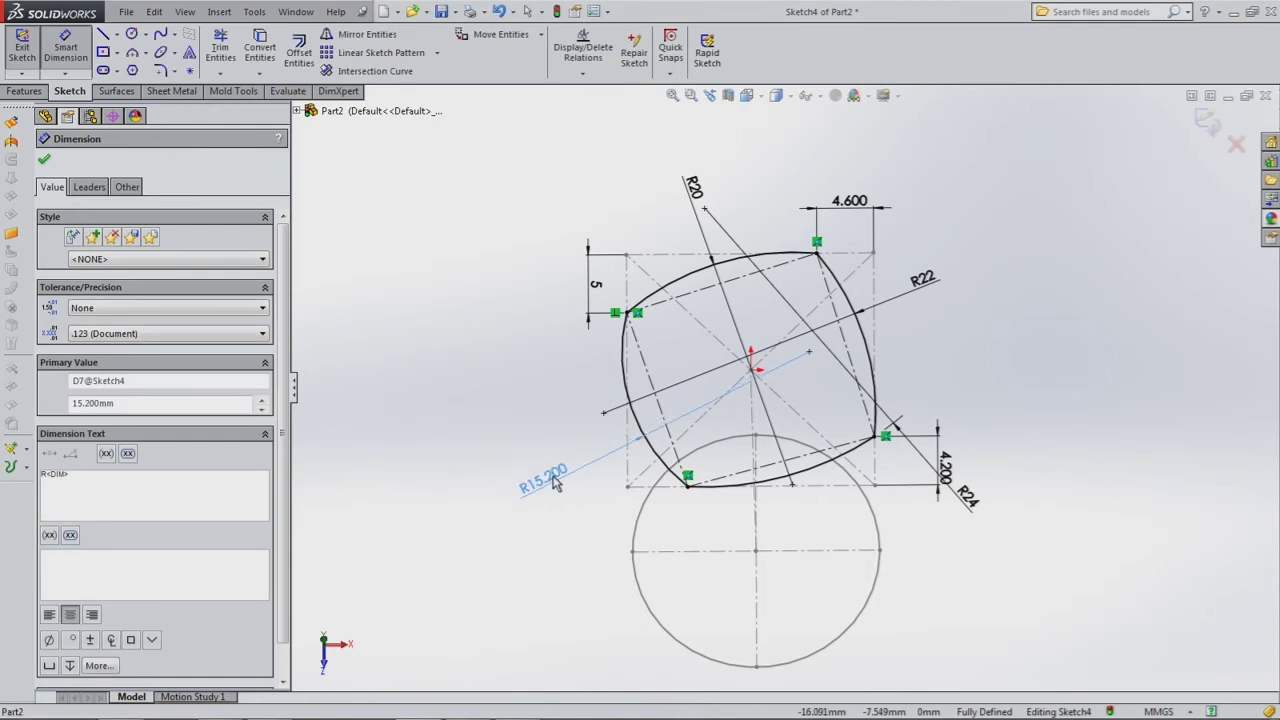
{"action": "double_click", "coordinate": [558, 468]}
{"action": "type", "text": "15.5"}
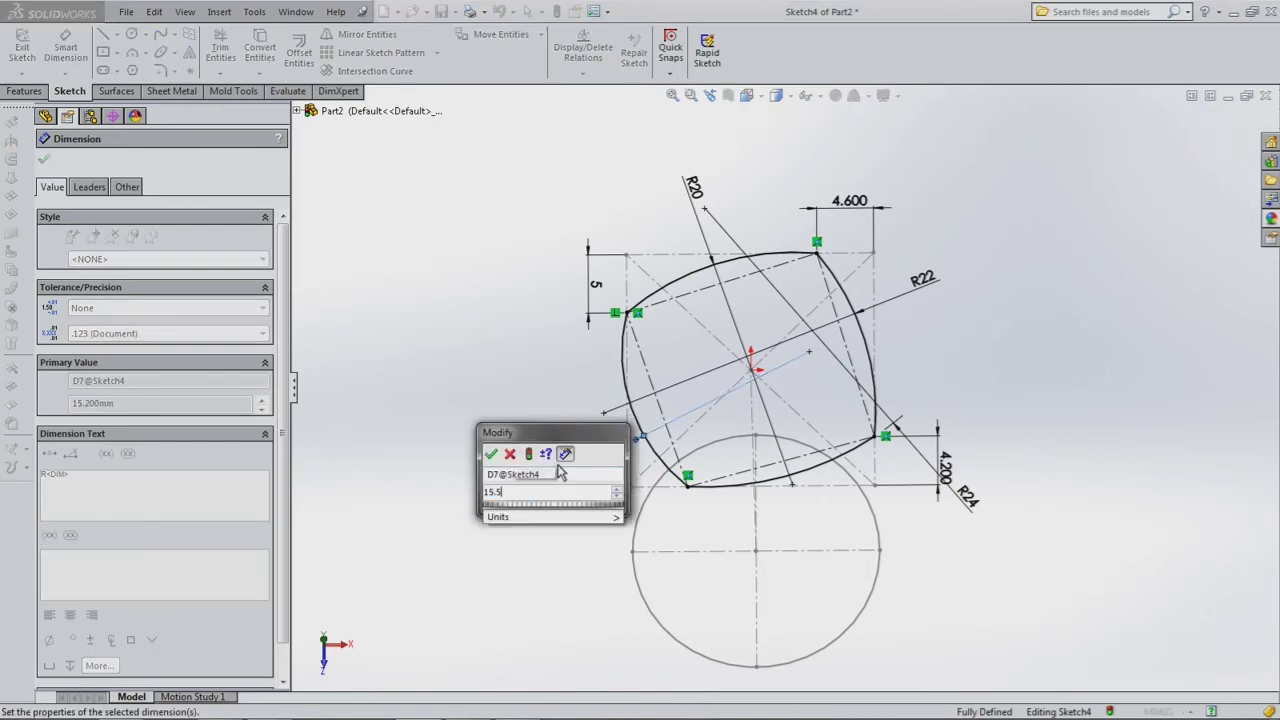
{"action": "key", "text": "Return"}
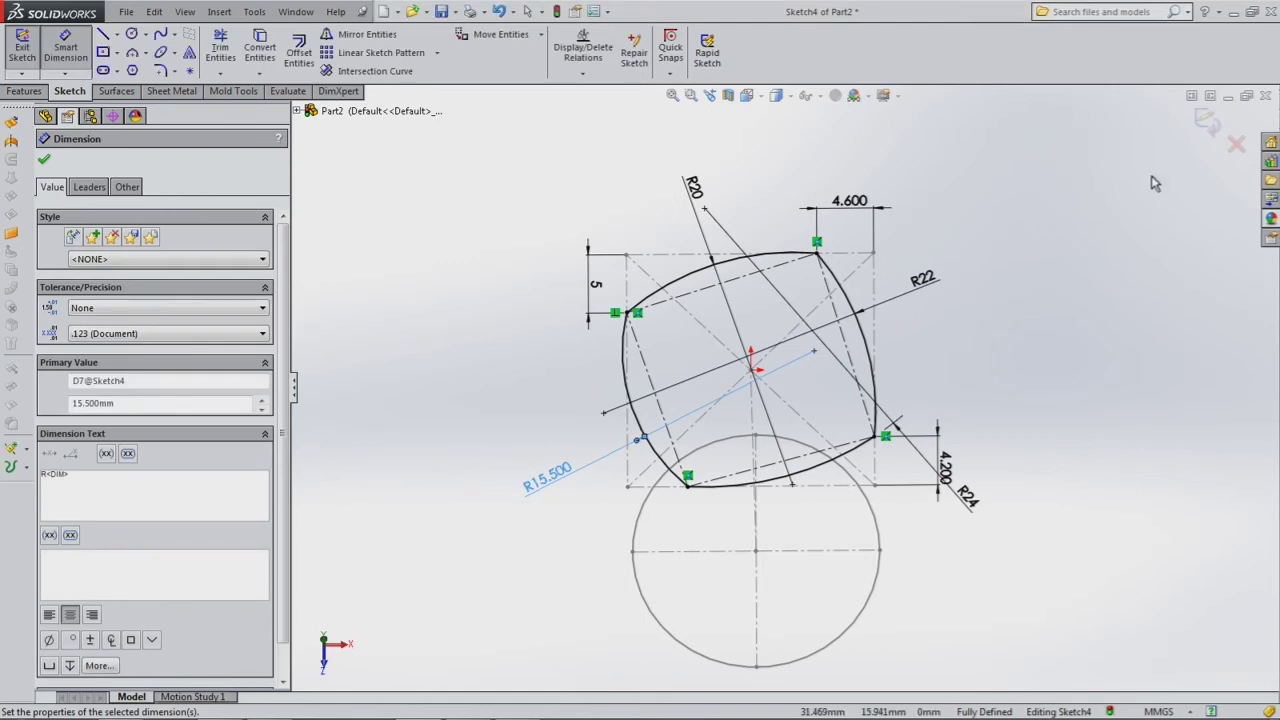
View the arc profile over the base circle from the top
{"action": "left_click", "coordinate": [746, 95]}
{"action": "left_click", "coordinate": [766, 134]}
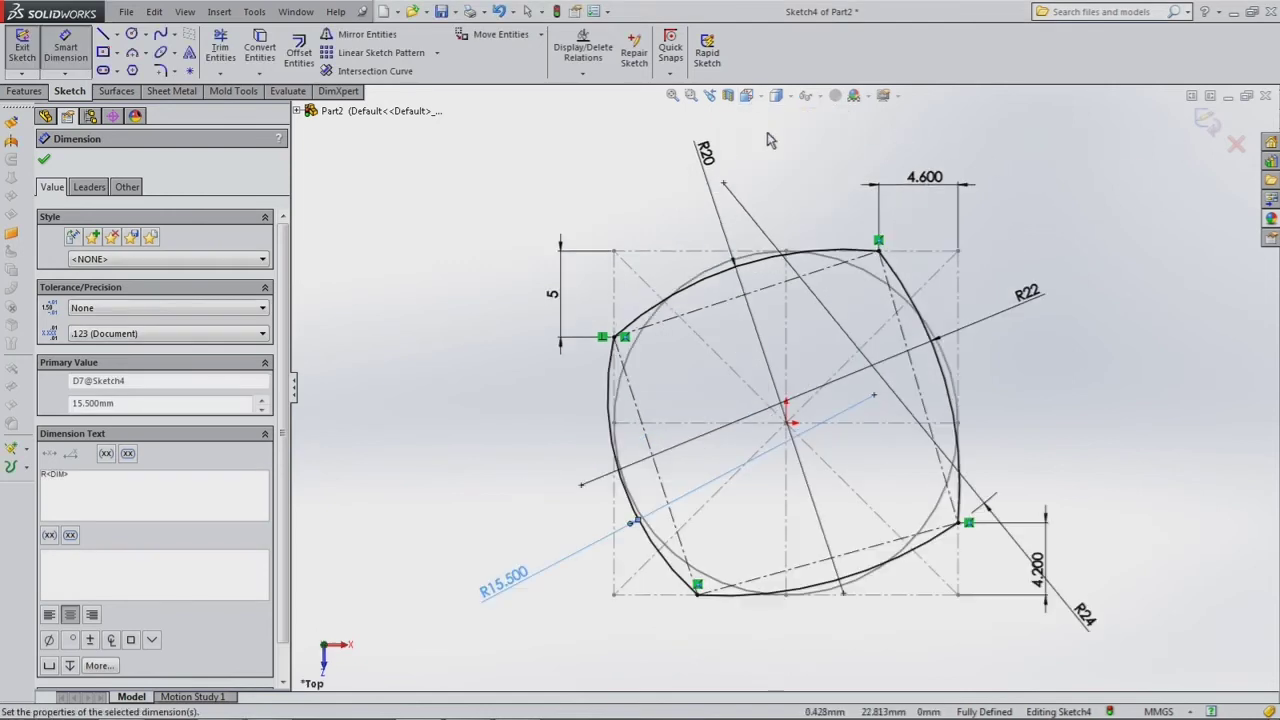
Move the lower arc's 24 mm radius dimension to just below that arc and close the profile sketch
{"action": "left_click", "coordinate": [548, 298]}
{"action": "key", "text": "Escape"}
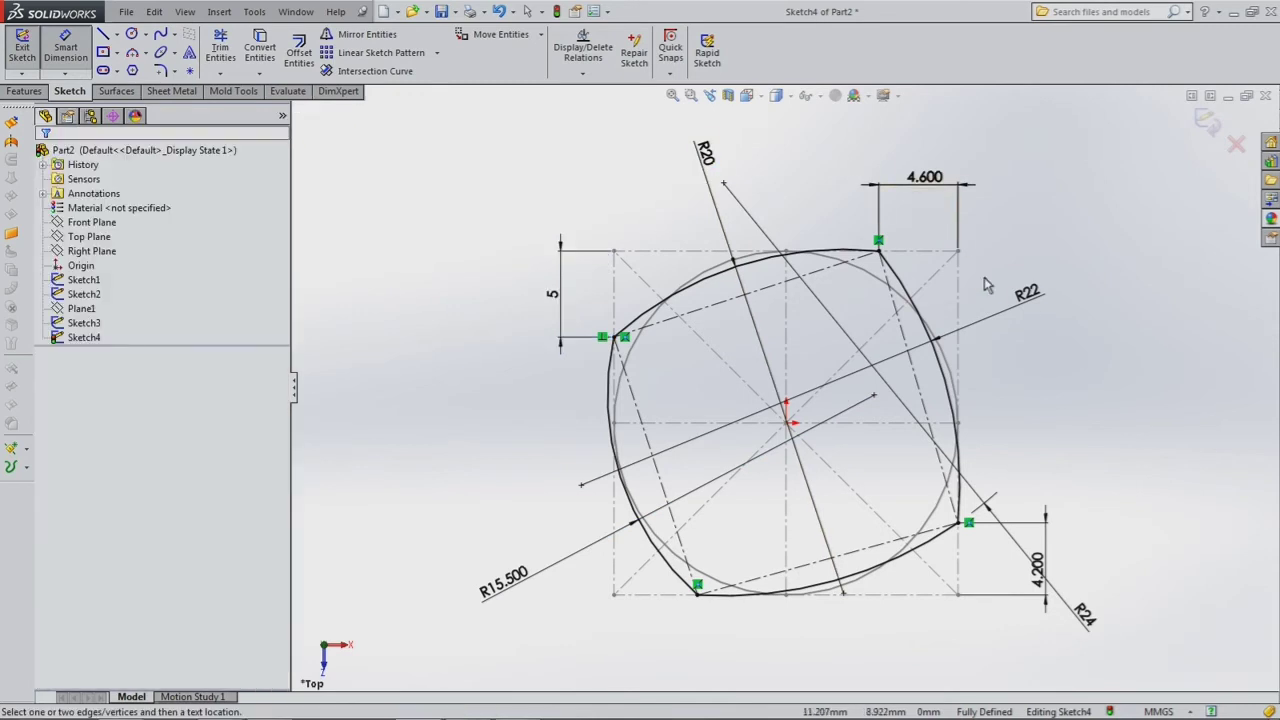
{"action": "left_click_drag", "start_coordinate": [1080, 617], "coordinate": [888, 628]}
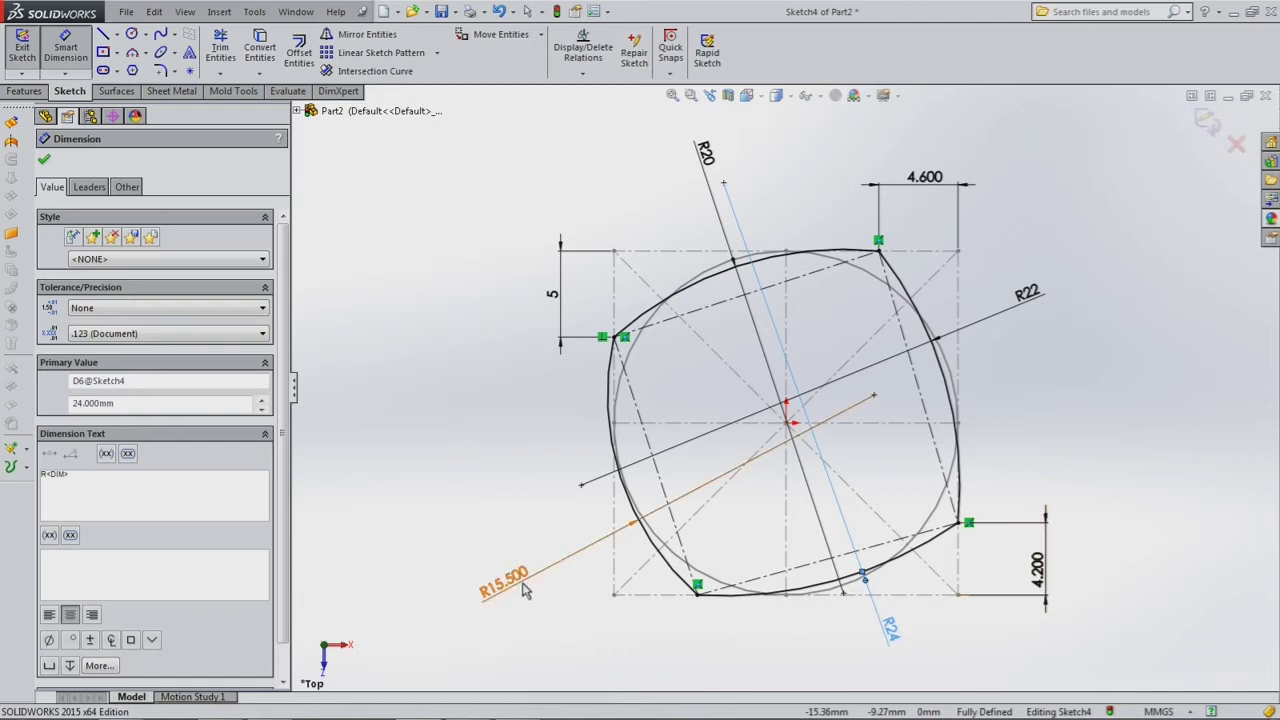
{"action": "left_click", "coordinate": [1207, 122]}
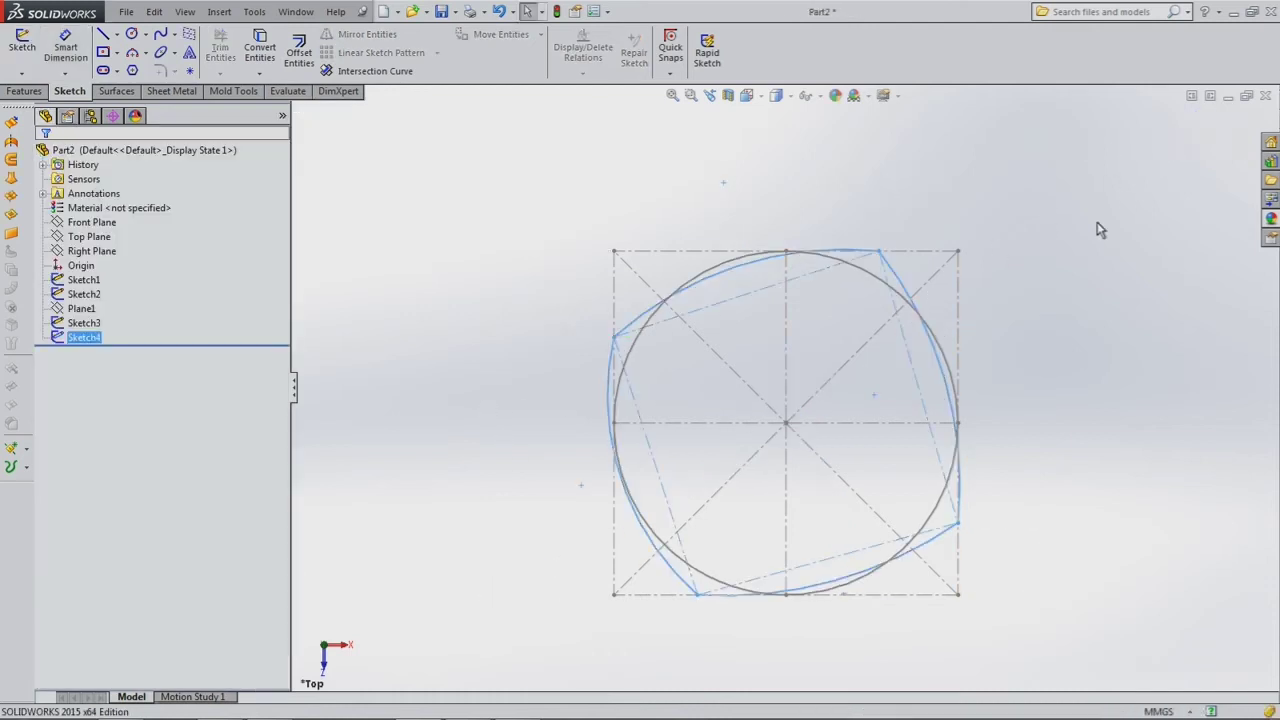
{"action": "left_click", "coordinate": [478, 369]}
Start a 3D sketch and draw lines from the profile's right and upper corners to the base circle's right and rear quadrant points
{"action": "left_click", "coordinate": [21, 74]}
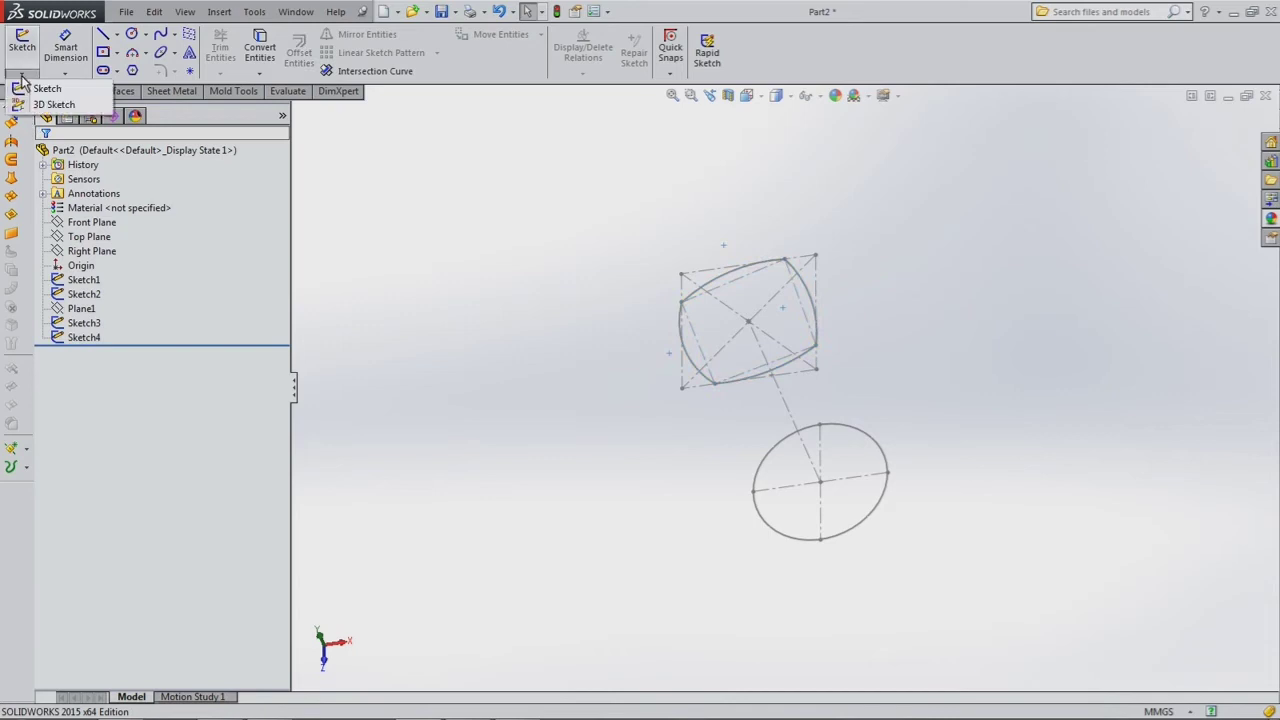
{"action": "left_click", "coordinate": [52, 105]}
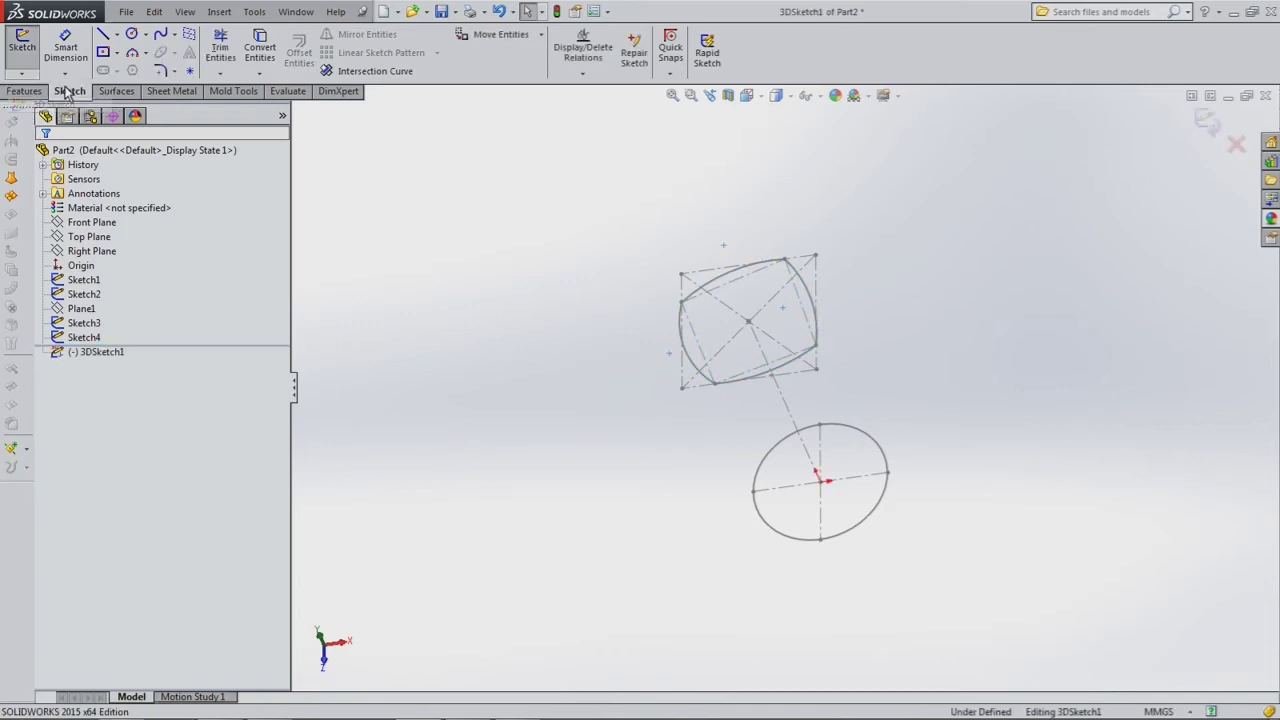
{"action": "left_click", "coordinate": [816, 347]}
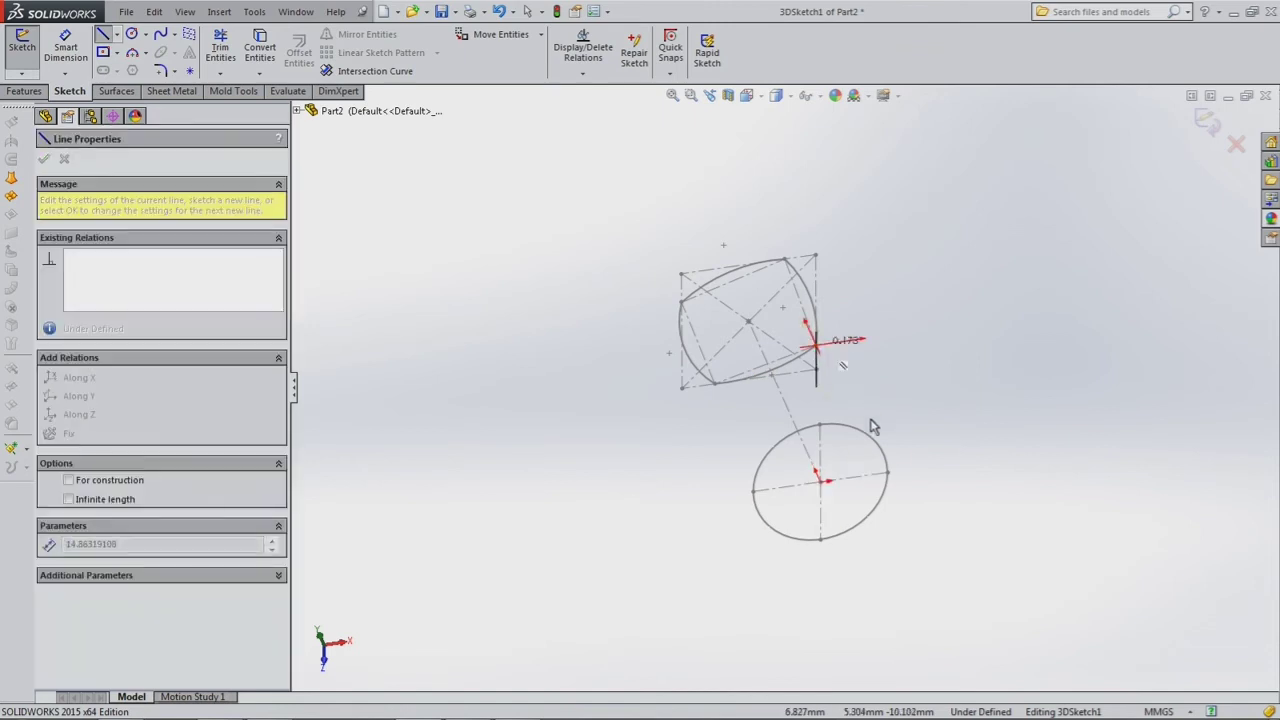
{"action": "left_click", "coordinate": [887, 472]}
{"action": "double_click", "coordinate": [906, 467]}
{"action": "middle_click_drag", "start_coordinate": [920, 420], "coordinate": [717, 345]}
{"action": "left_click", "coordinate": [729, 299]}
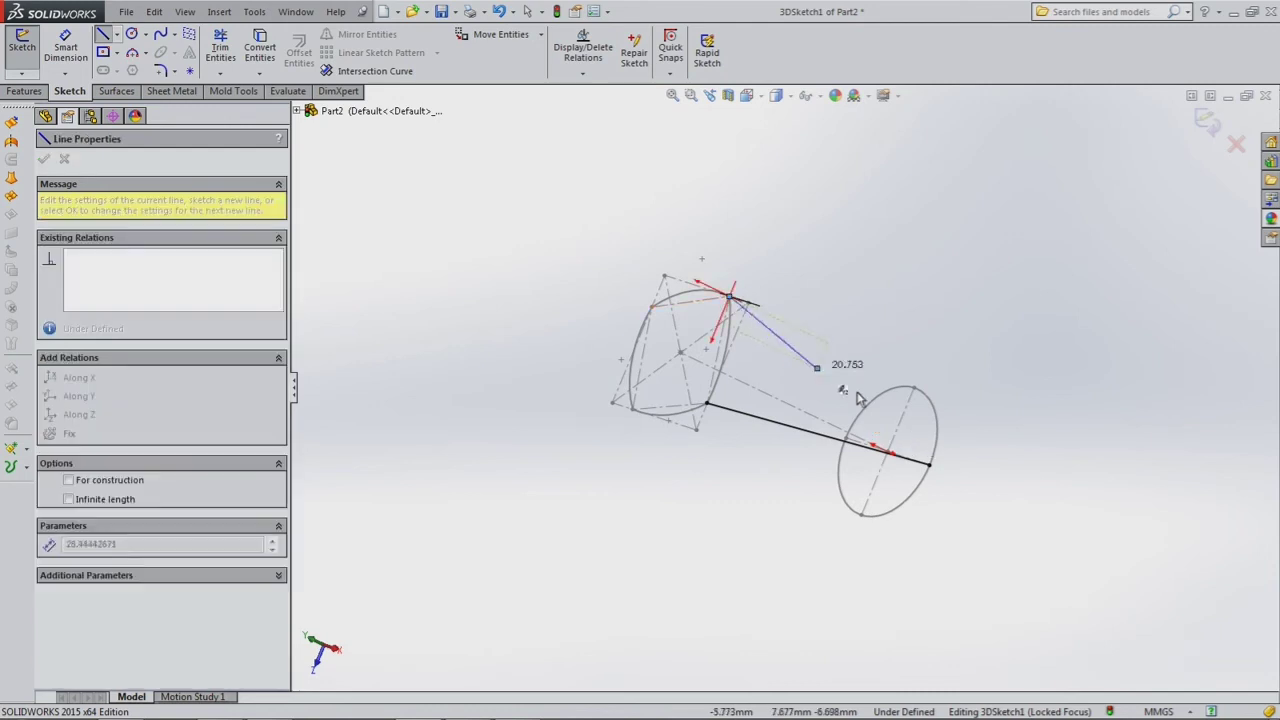
{"action": "double_click", "coordinate": [913, 388]}
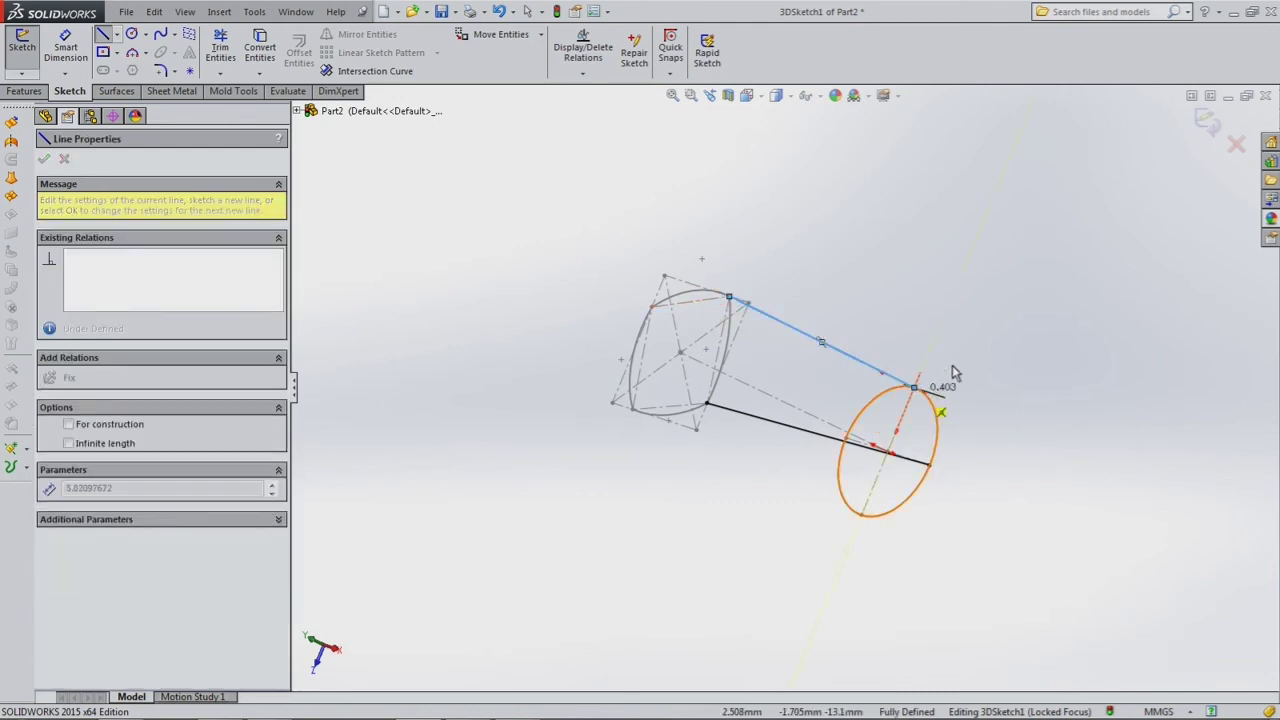
Draw a line from the profile's left corner to just outside the base circle, and one from its front corner to the front quadrant point
{"action": "middle_click_drag", "start_coordinate": [960, 358], "coordinate": [1022, 370]}
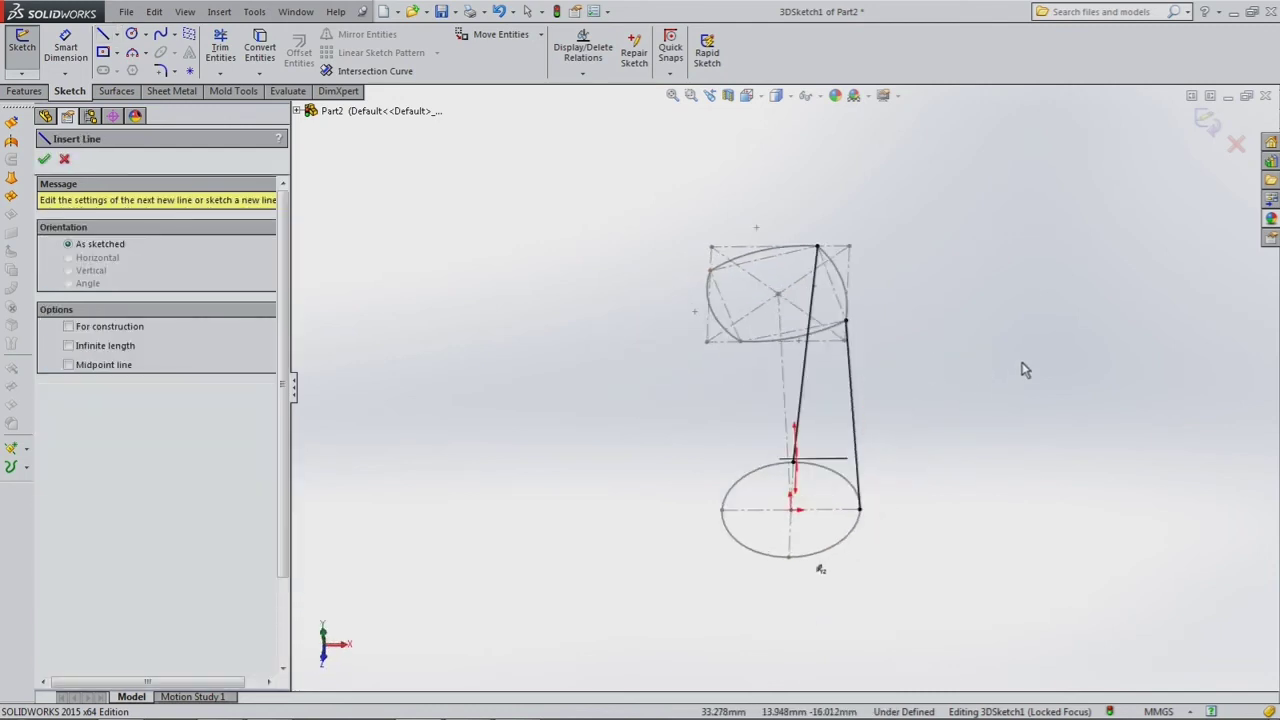
{"action": "left_click", "coordinate": [711, 274]}
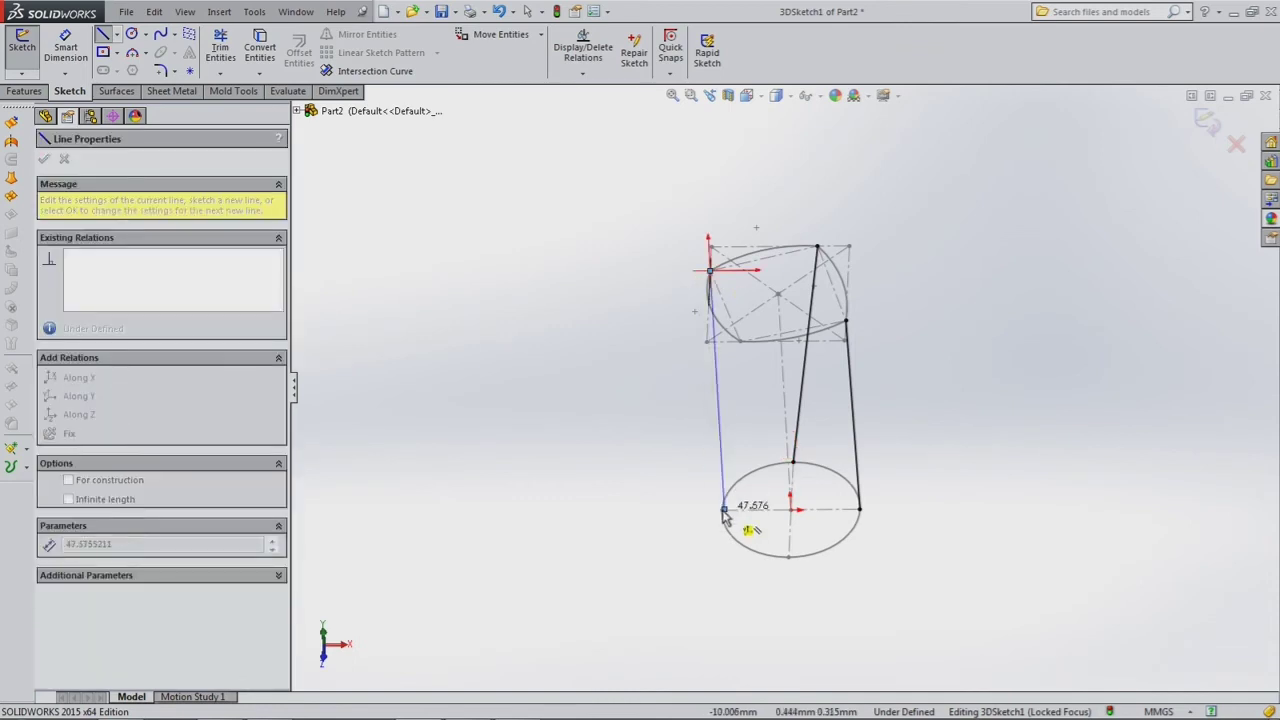
{"action": "left_click", "coordinate": [702, 500]}
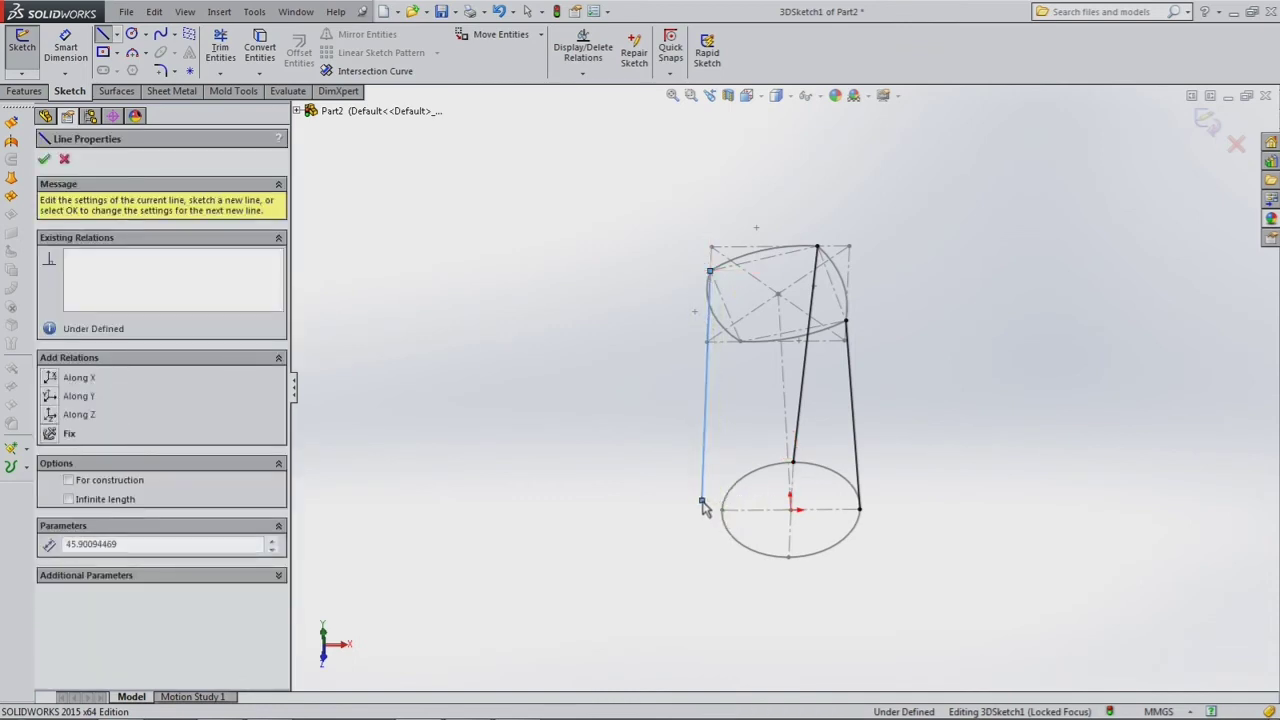
{"action": "key", "text": "Escape"}
{"action": "left_click", "coordinate": [740, 341]}
{"action": "left_click", "coordinate": [788, 556]}
{"action": "key", "text": "Escape"}
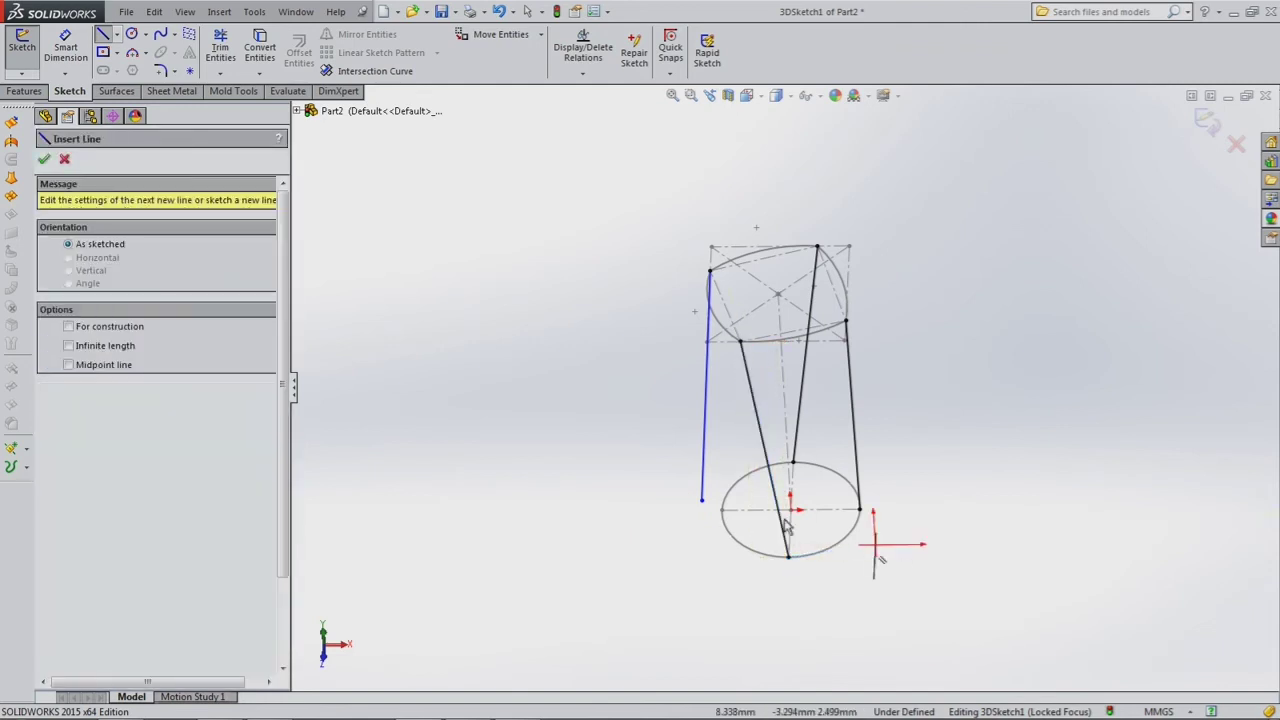
Join the left line's loose lower end to the base circle's left quadrant point and close the 3D sketch
{"action": "left_click", "coordinate": [66, 158]}
{"action": "mouse_move", "coordinate": [600, 500]}
{"action": "middle_mouse_down"}
{"action": "mouse_move", "coordinate": [623, 517]}
{"action": "mouse_move", "coordinate": [608, 523]}
{"action": "middle_mouse_up"}
{"action": "left_click", "coordinate": [681, 485]}
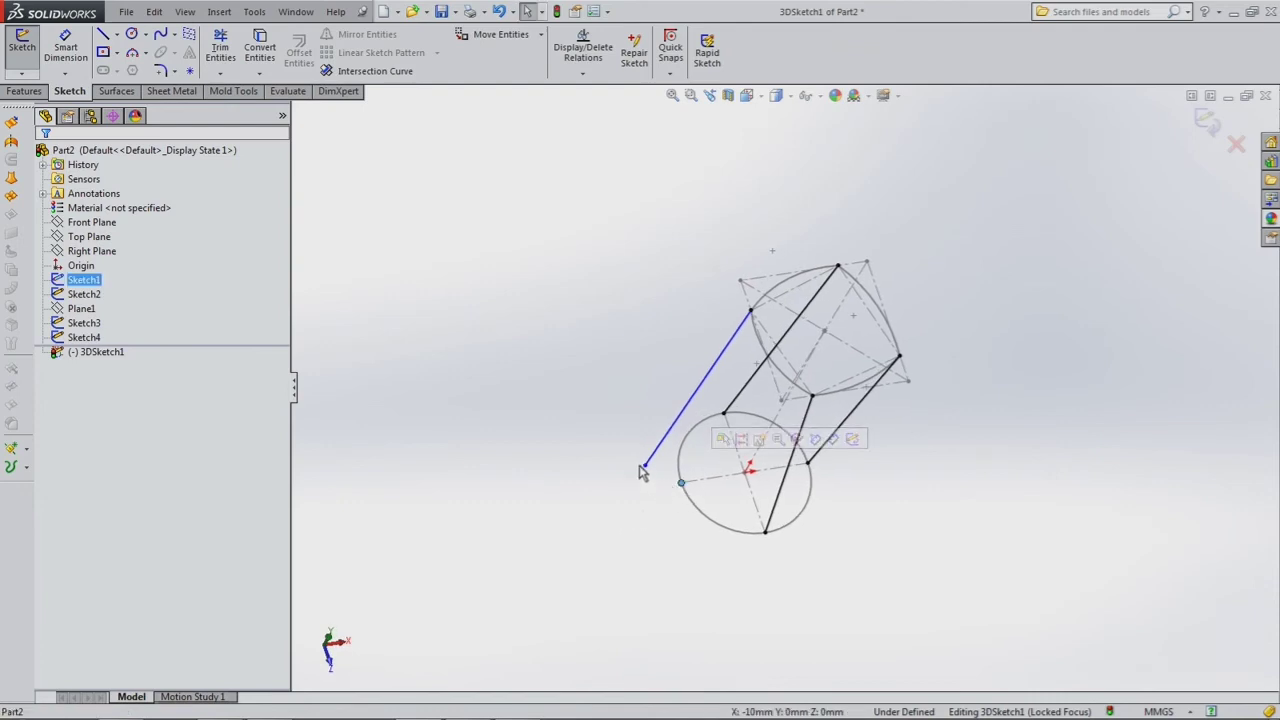
{"action": "left_click", "coordinate": [645, 466], "text": "ctrl"}
{"action": "left_click", "coordinate": [95, 479]}
{"action": "left_click", "coordinate": [503, 432]}
{"action": "middle_click_drag", "start_coordinate": [503, 432], "coordinate": [519, 409]}
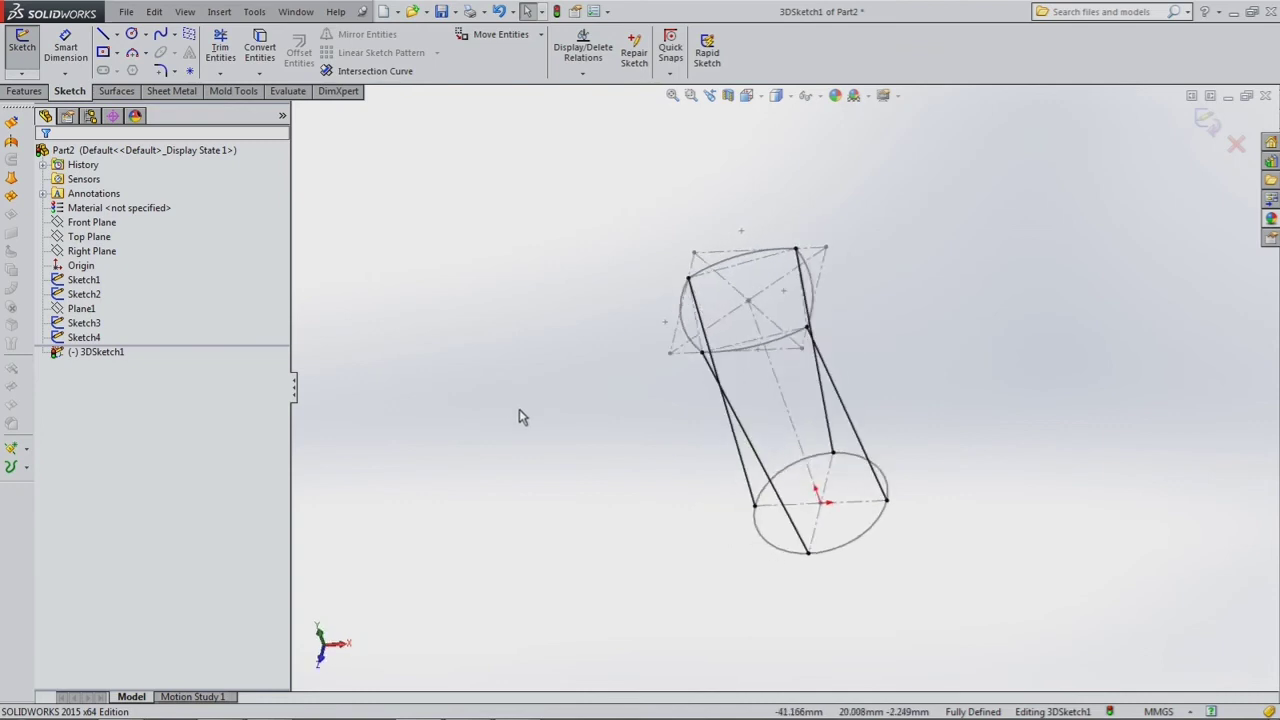
{"action": "left_click", "coordinate": [1207, 122]}
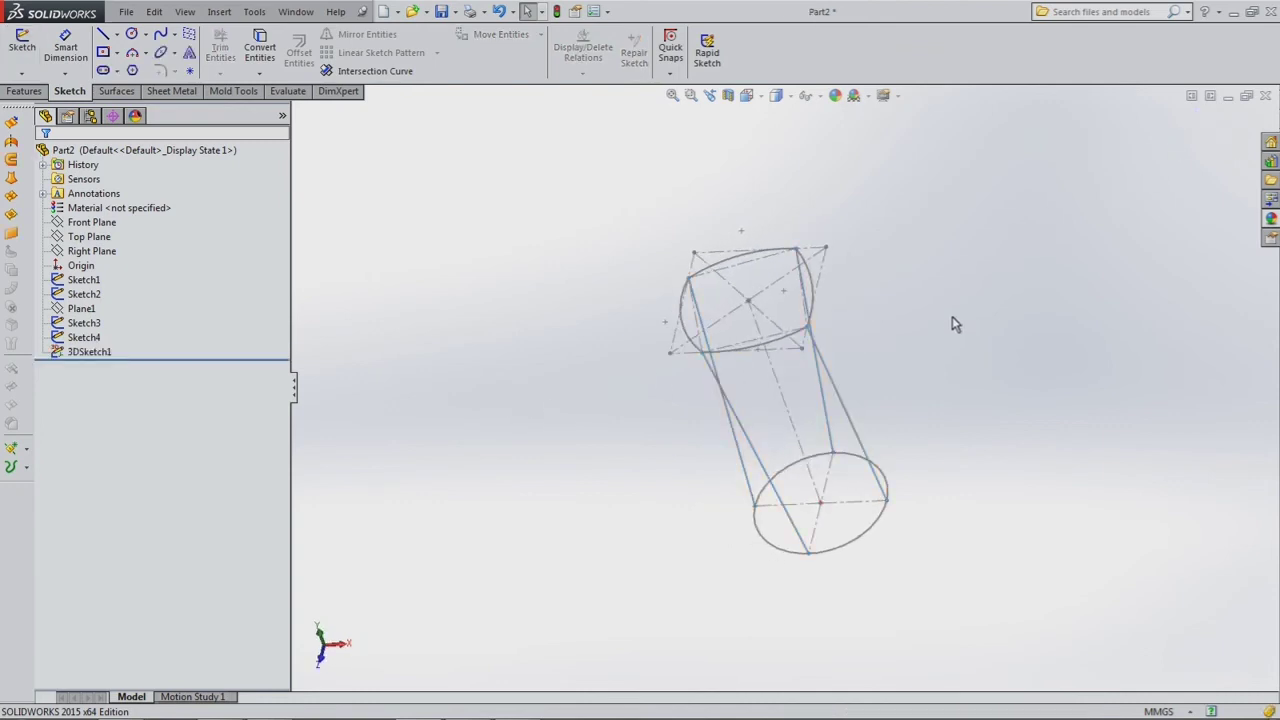
Start a boss loft with the four-arc profile and the base circle as its profiles
{"action": "mouse_move", "coordinate": [540, 389]}
{"action": "middle_mouse_down"}
{"action": "mouse_move", "coordinate": [489, 271]}
{"action": "mouse_move", "coordinate": [463, 306]}
{"action": "mouse_move", "coordinate": [605, 400]}
{"action": "mouse_move", "coordinate": [603, 451]}
{"action": "mouse_move", "coordinate": [589, 463]}
{"action": "middle_mouse_up"}
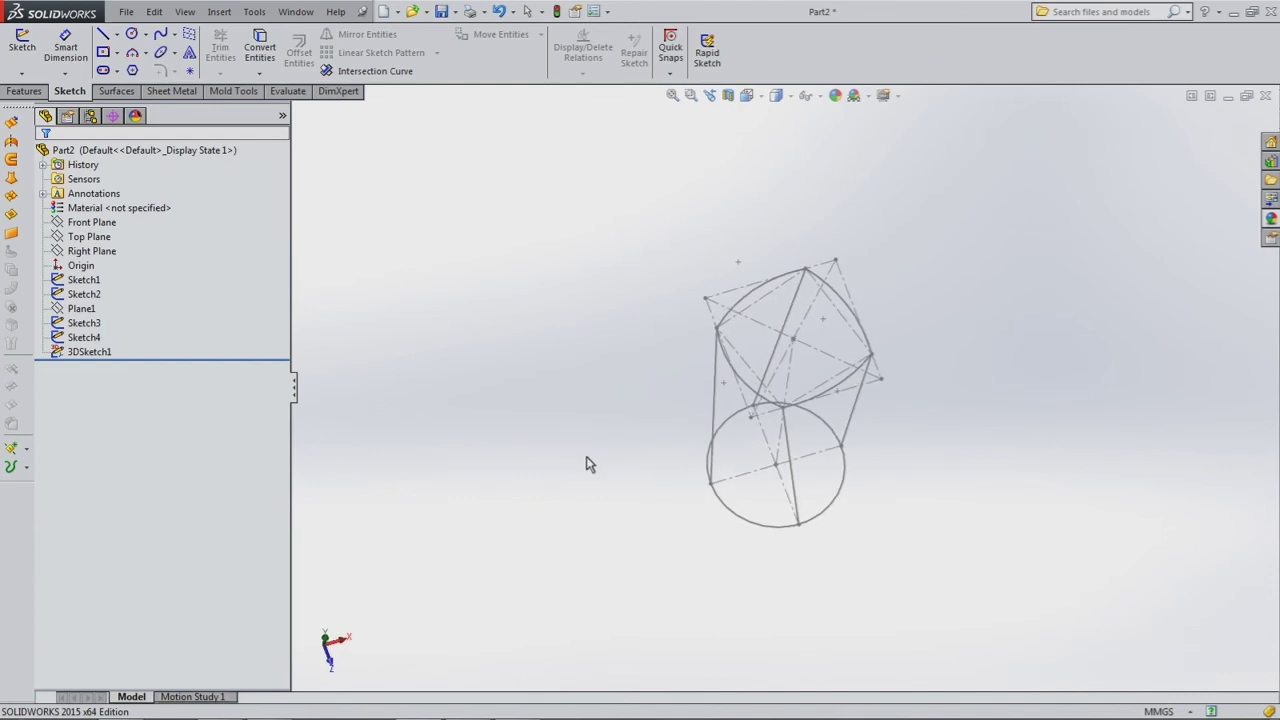
{"action": "left_click", "coordinate": [24, 91]}
{"action": "left_click", "coordinate": [158, 52]}
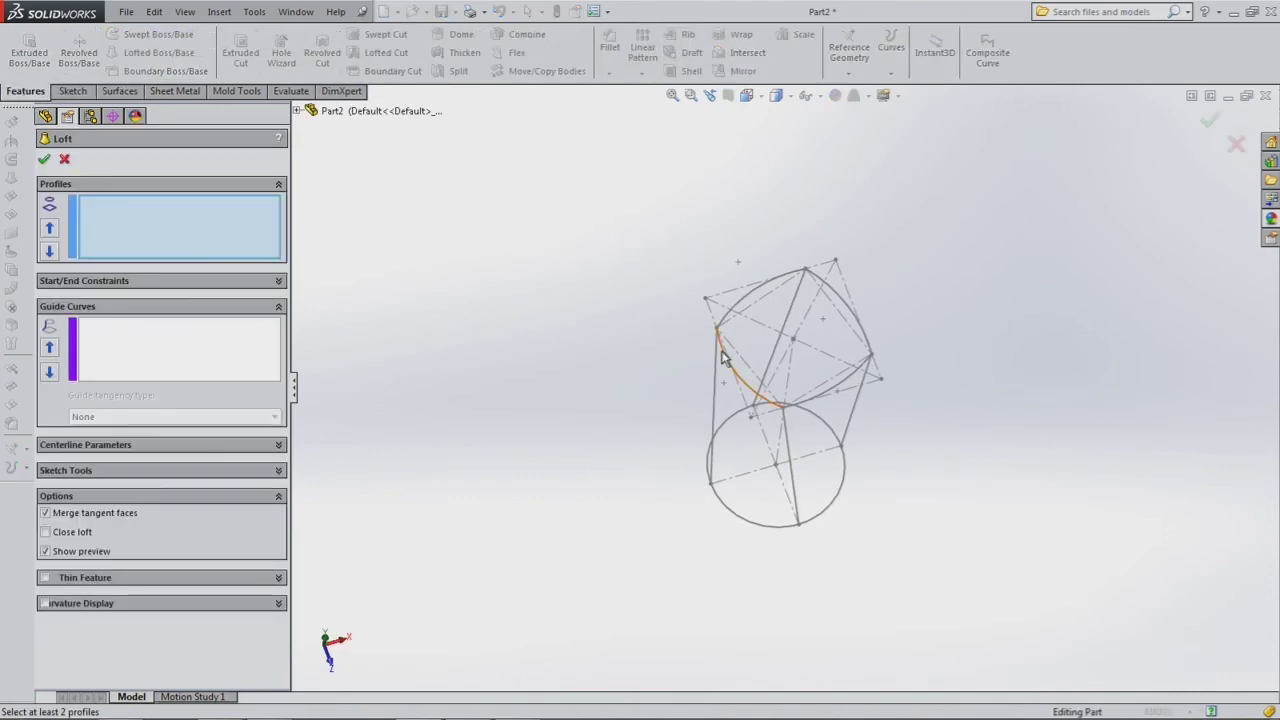
{"action": "left_click", "coordinate": [748, 393]}
{"action": "middle_click_drag", "start_coordinate": [619, 417], "coordinate": [610, 370]}
{"action": "left_click", "coordinate": [758, 530]}
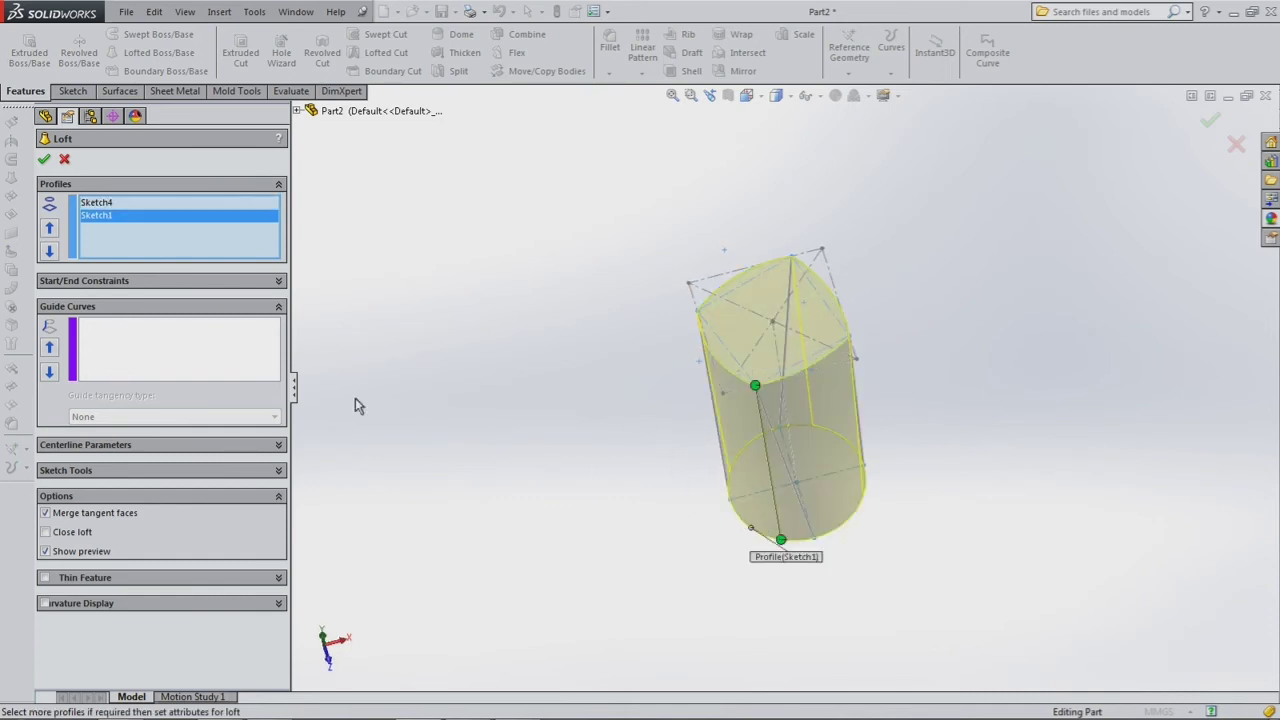
Add the rear and right 3D sketch lines to the loft as separate guide curves
{"action": "left_click", "coordinate": [224, 371]}
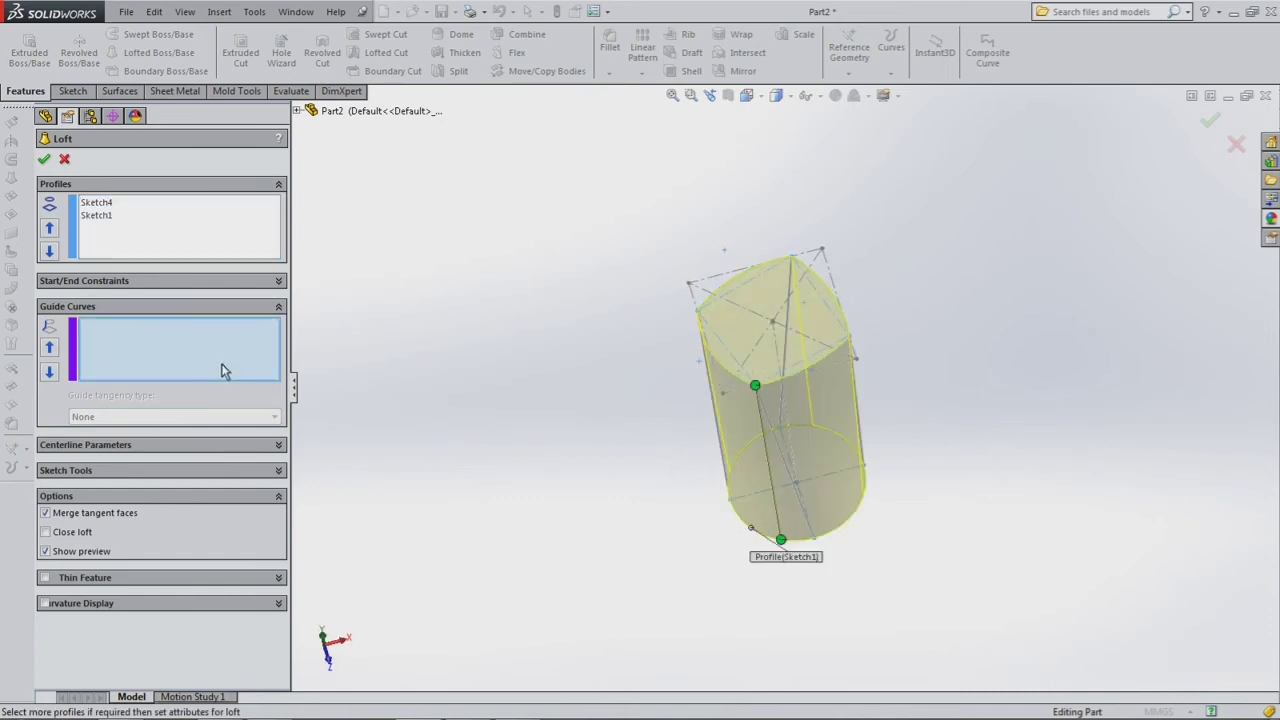
{"action": "left_click", "coordinate": [789, 314]}
{"action": "left_click", "coordinate": [833, 238]}
{"action": "middle_click_drag", "start_coordinate": [790, 380], "coordinate": [730, 415]}
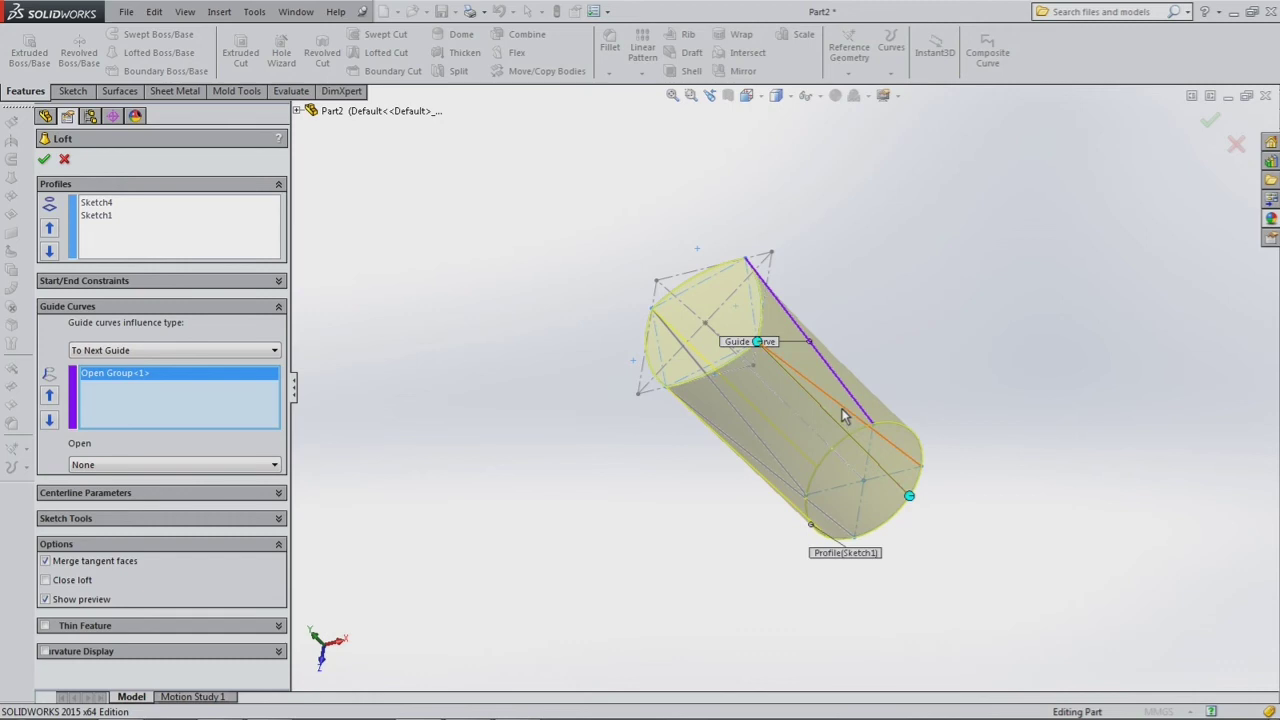
{"action": "left_click", "coordinate": [862, 438]}
{"action": "left_click", "coordinate": [884, 458]}
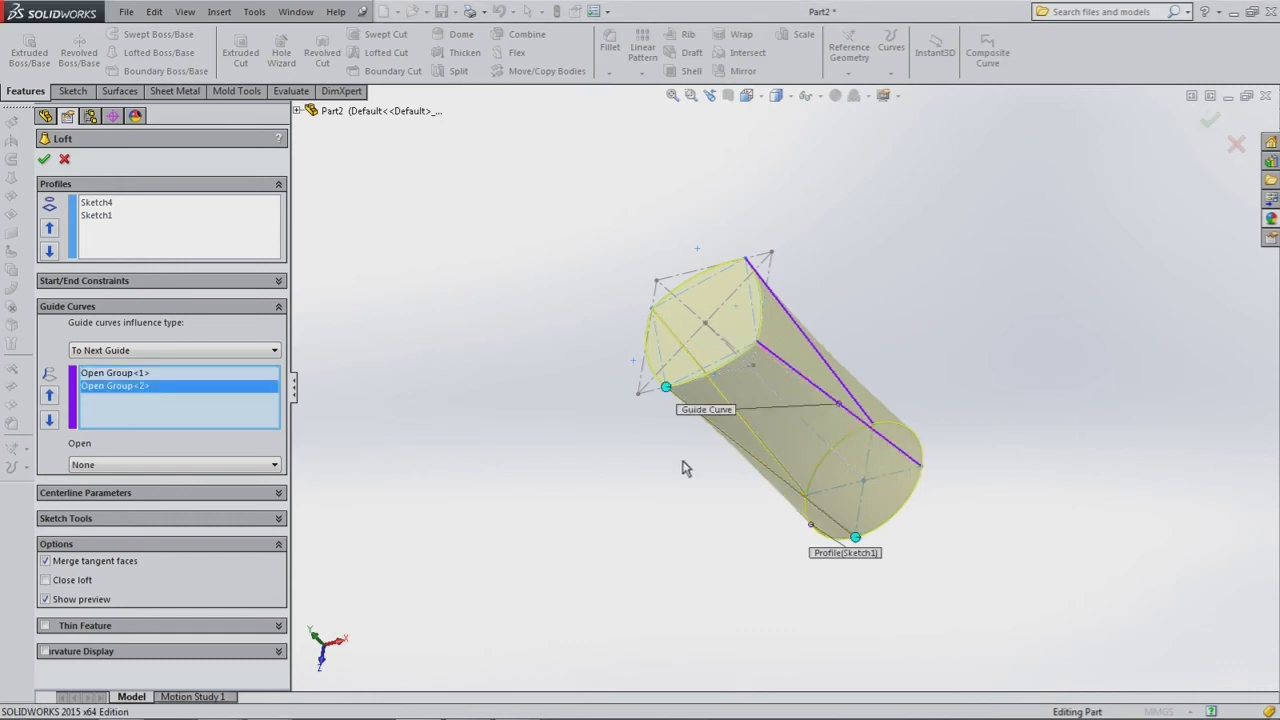
Add the front and left 3D sketch lines as guide curves and create the loft
{"action": "middle_click_drag", "start_coordinate": [697, 466], "coordinate": [743, 400]}
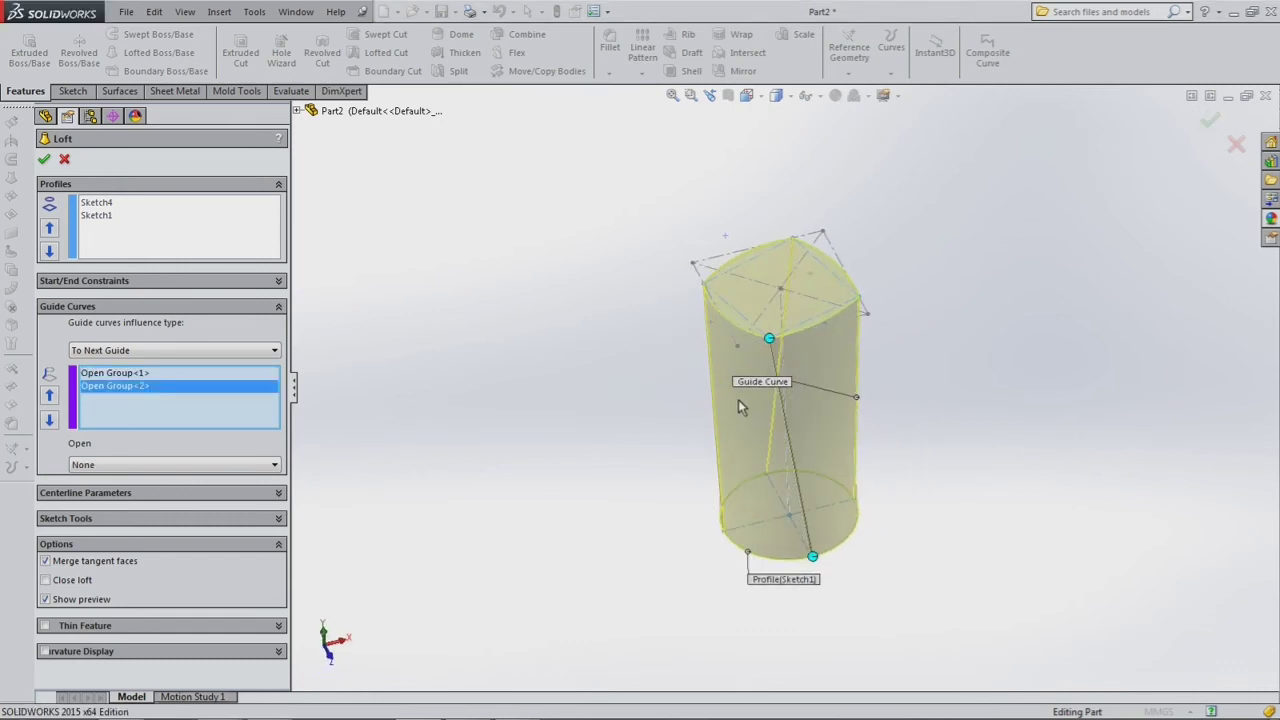
{"action": "left_click", "coordinate": [796, 472]}
{"action": "left_click", "coordinate": [838, 521]}
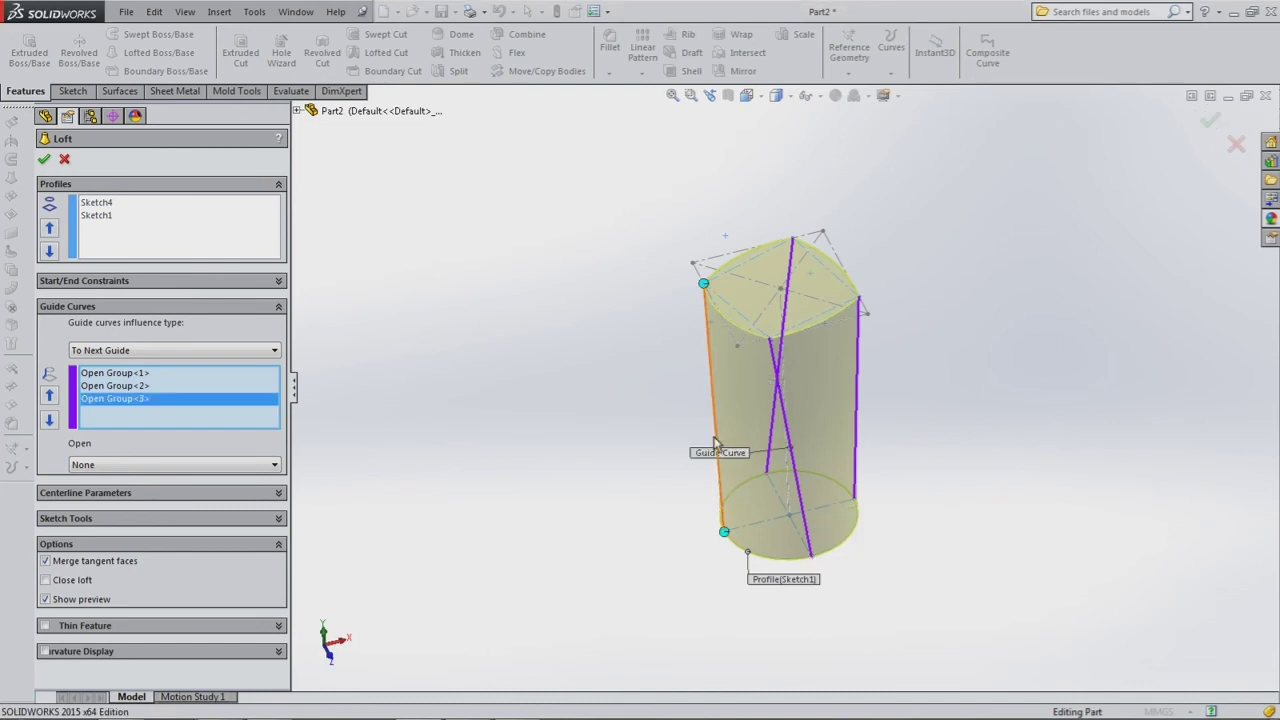
{"action": "left_click", "coordinate": [716, 425]}
{"action": "left_click", "coordinate": [760, 470]}
{"action": "mouse_move", "coordinate": [623, 423]}
{"action": "middle_mouse_down"}
{"action": "mouse_move", "coordinate": [660, 323]}
{"action": "mouse_move", "coordinate": [771, 369]}
{"action": "mouse_move", "coordinate": [617, 397]}
{"action": "middle_mouse_up"}
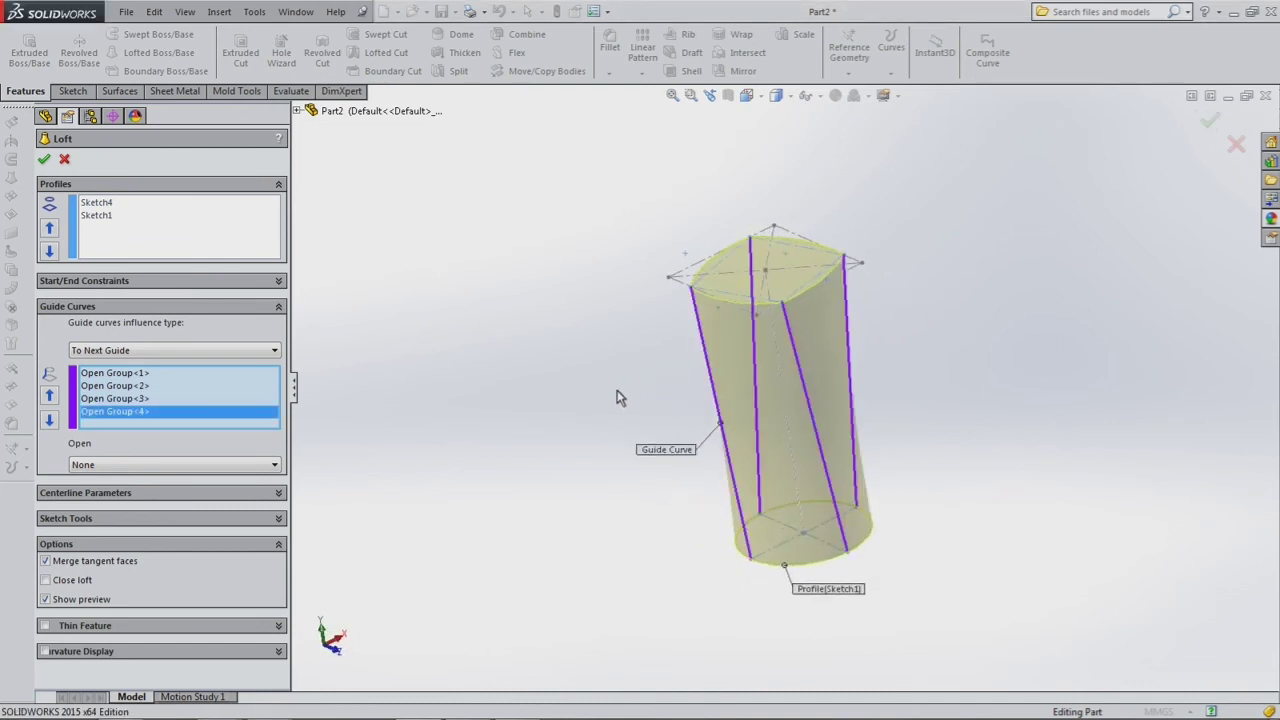
{"action": "left_click", "coordinate": [44, 161]}
Fillet the edges of the loft's four-arc top face with a 0.5 mm radius
{"action": "mouse_move", "coordinate": [277, 280]}
{"action": "middle_mouse_down"}
{"action": "mouse_move", "coordinate": [500, 386]}
{"action": "mouse_move", "coordinate": [337, 394]}
{"action": "mouse_move", "coordinate": [503, 503]}
{"action": "mouse_move", "coordinate": [466, 543]}
{"action": "mouse_move", "coordinate": [469, 514]}
{"action": "middle_mouse_up"}
{"action": "mouse_move", "coordinate": [570, 308]}
{"action": "middle_mouse_down"}
{"action": "mouse_move", "coordinate": [509, 343]}
{"action": "mouse_move", "coordinate": [569, 420]}
{"action": "middle_mouse_up"}
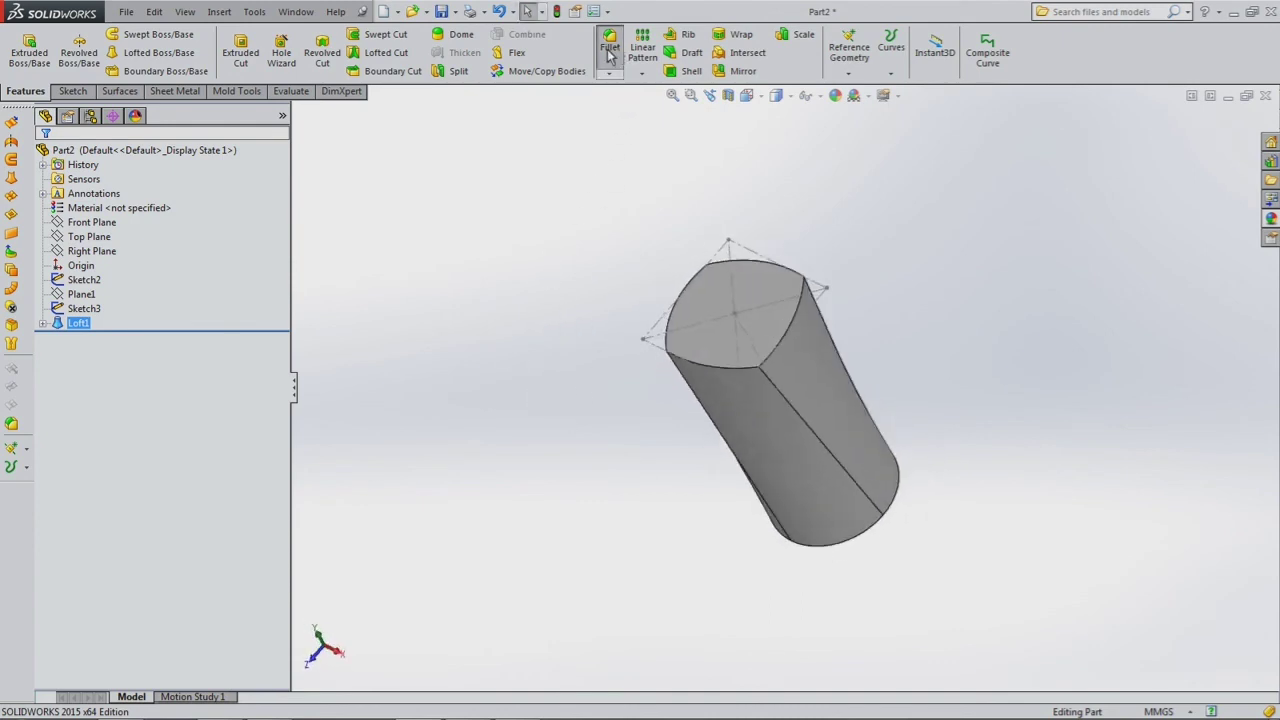
{"action": "left_click", "coordinate": [609, 50]}
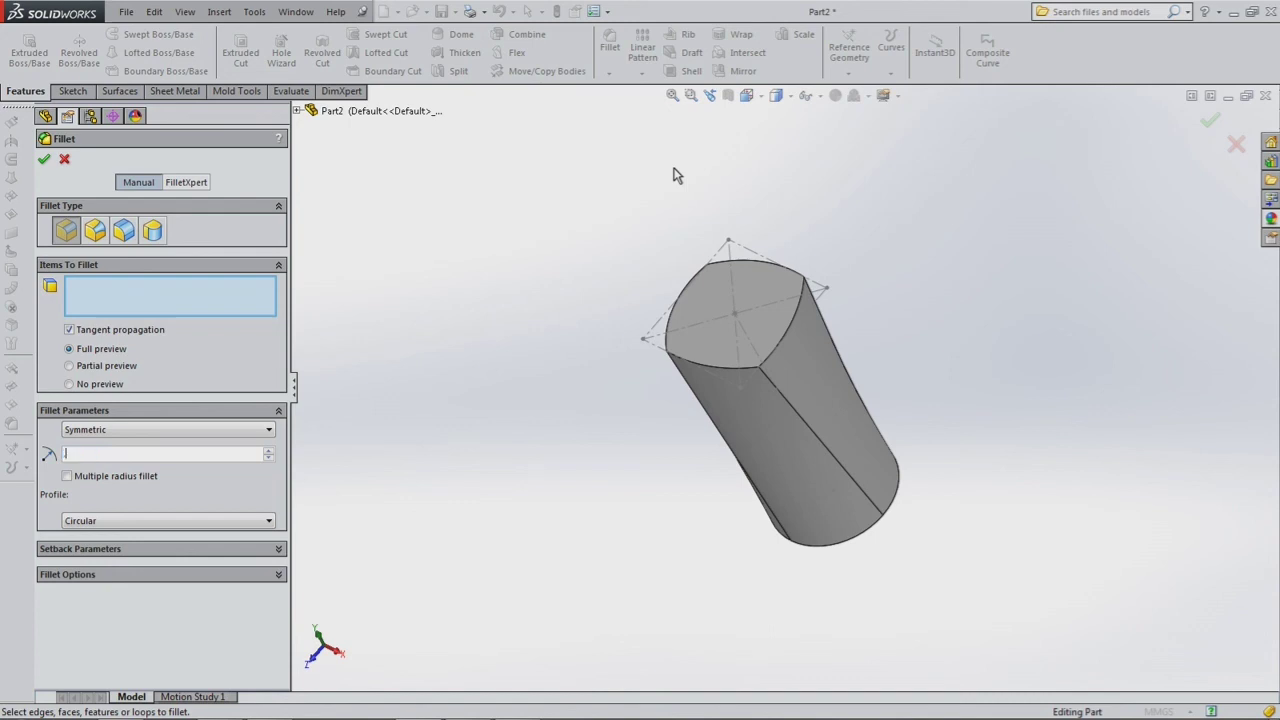
{"action": "left_click", "coordinate": [690, 307]}
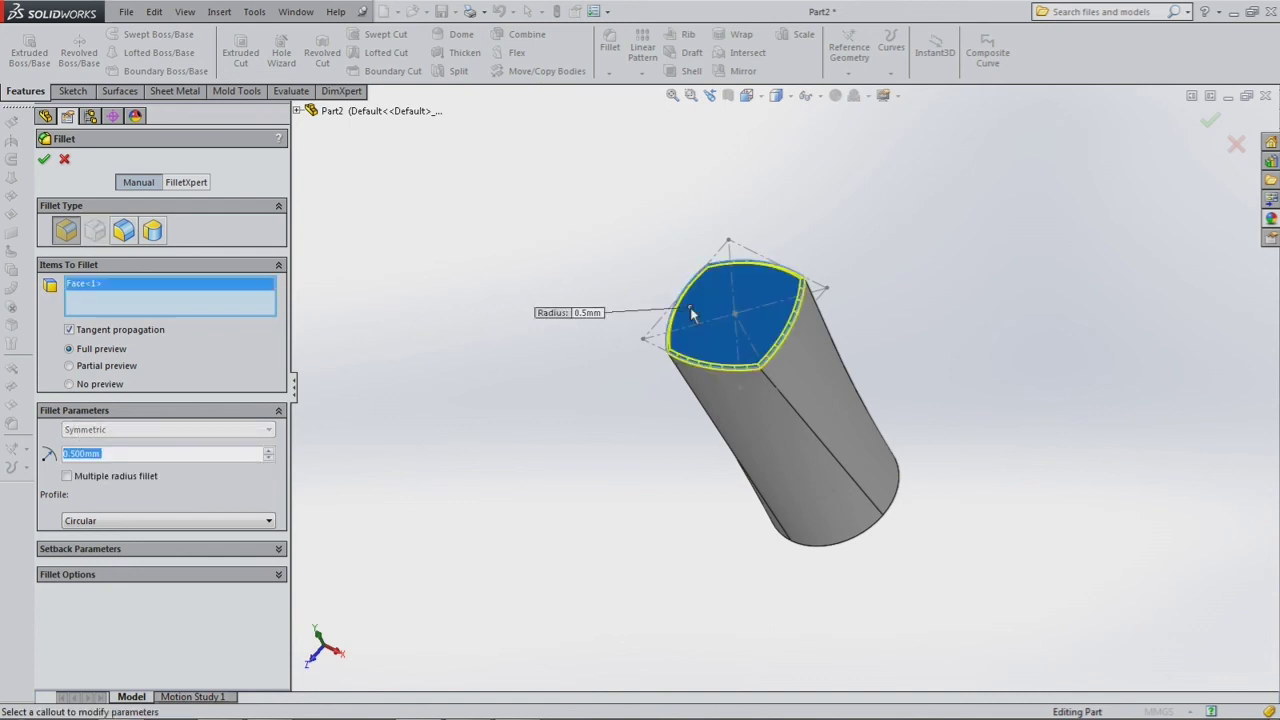
{"action": "left_click", "coordinate": [43, 161]}
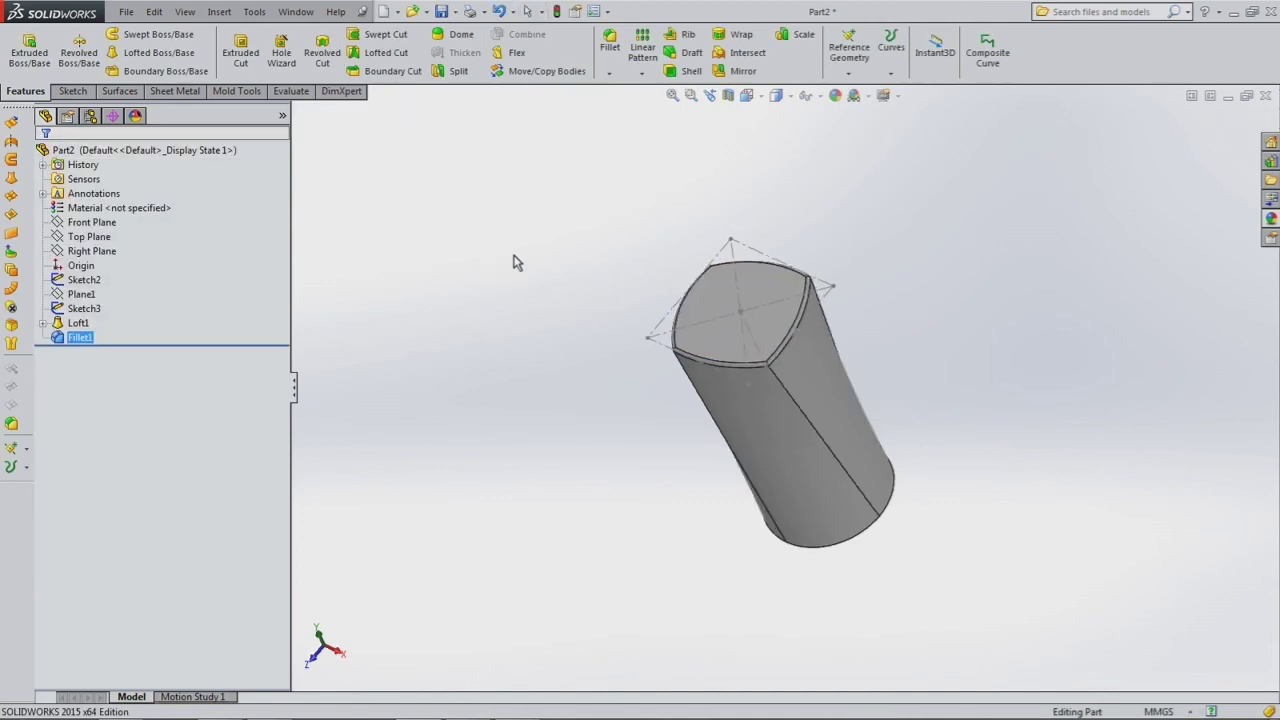
Fillet two opposite lengthwise side edges of the loft with a 4 mm radius
{"action": "left_click", "coordinate": [612, 46]}
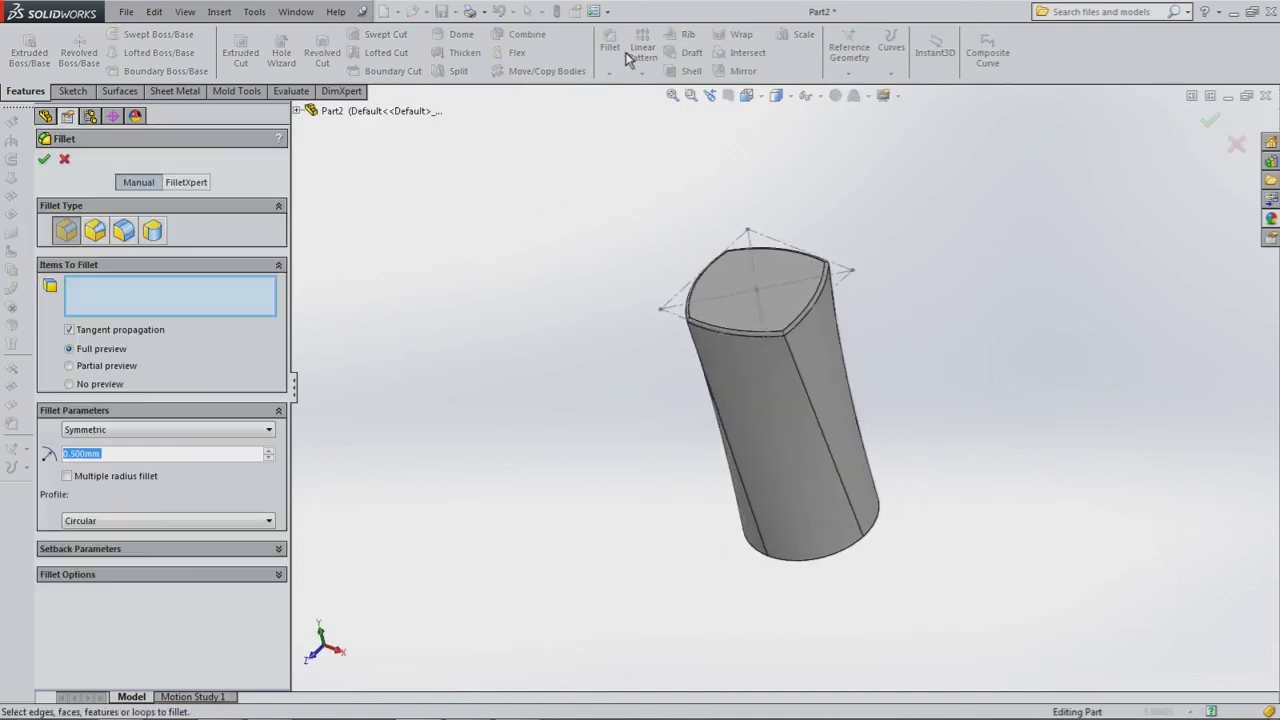
{"action": "type", "text": "4."}
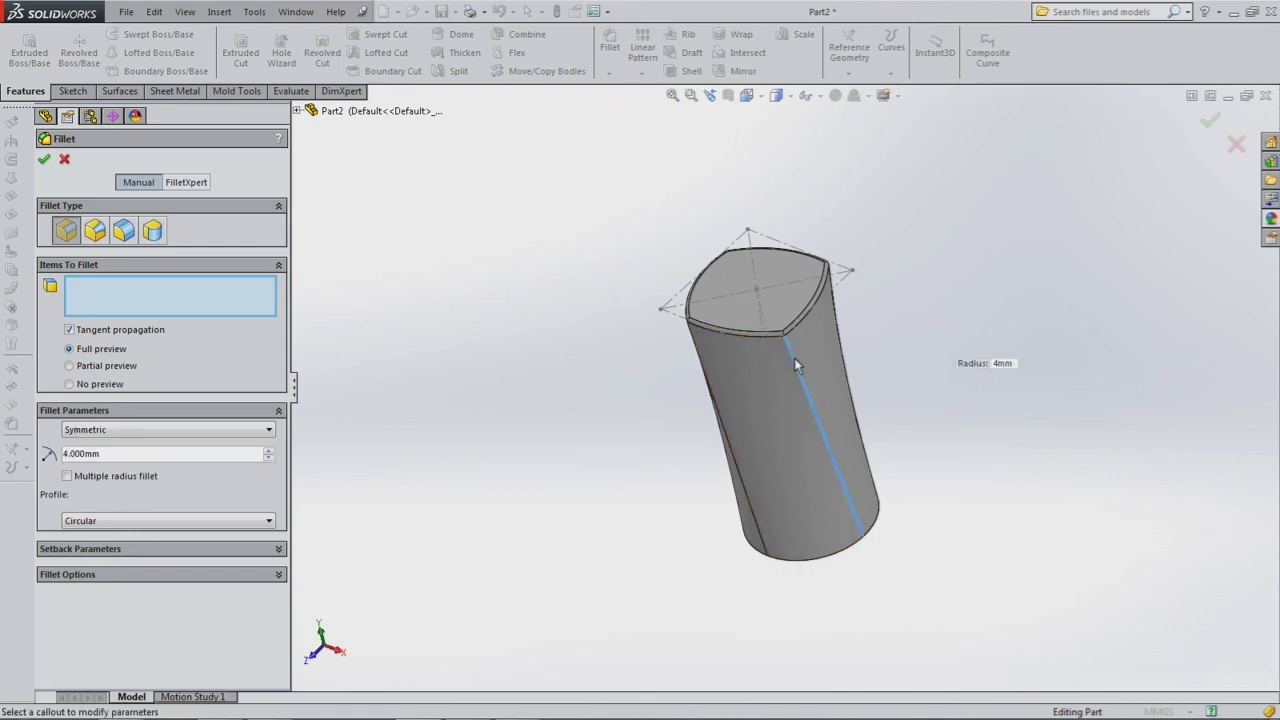
{"action": "left_click", "coordinate": [794, 358]}
{"action": "middle_click_drag", "start_coordinate": [695, 152], "coordinate": [623, 209]}
{"action": "left_click", "coordinate": [782, 350]}
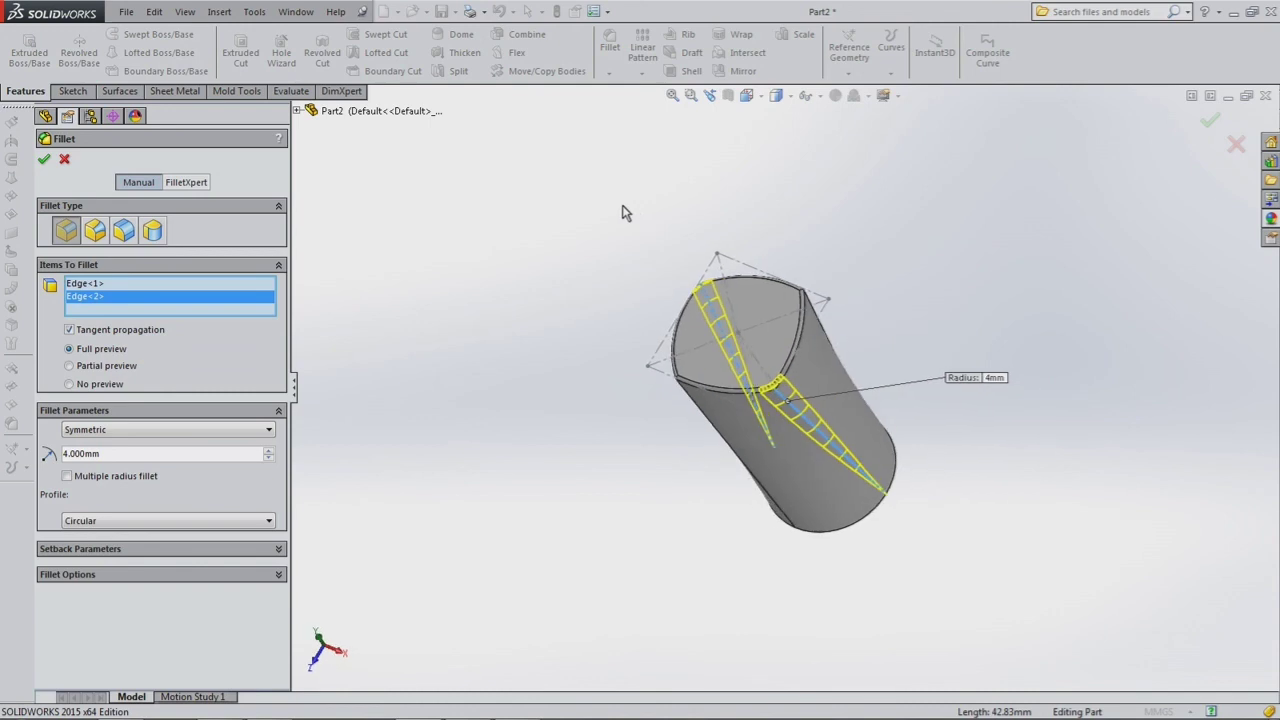
{"action": "left_click", "coordinate": [43, 159]}
Fillet one of the two remaining lengthwise side edges with a 3 mm radius
{"action": "left_click", "coordinate": [609, 45]}
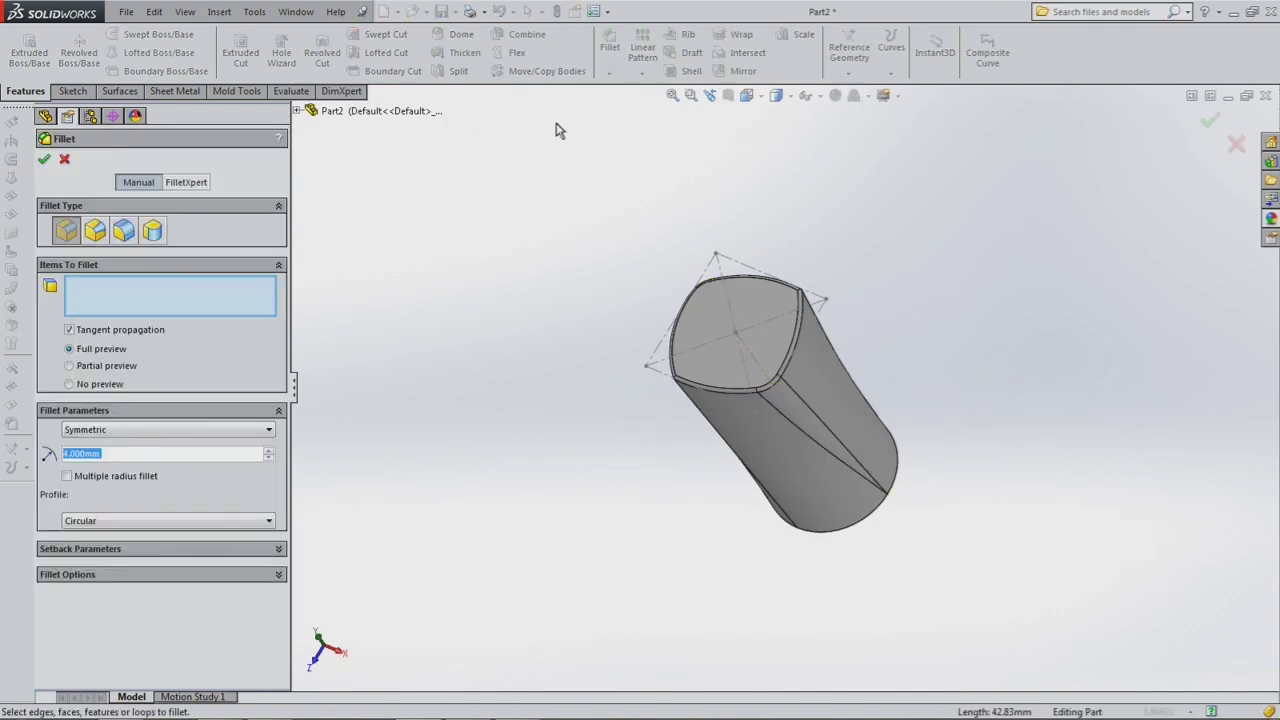
{"action": "type", "text": "3"}
{"action": "middle_click_drag", "start_coordinate": [892, 330], "coordinate": [866, 350]}
{"action": "left_click", "coordinate": [778, 338]}
{"action": "left_click", "coordinate": [779, 340]}
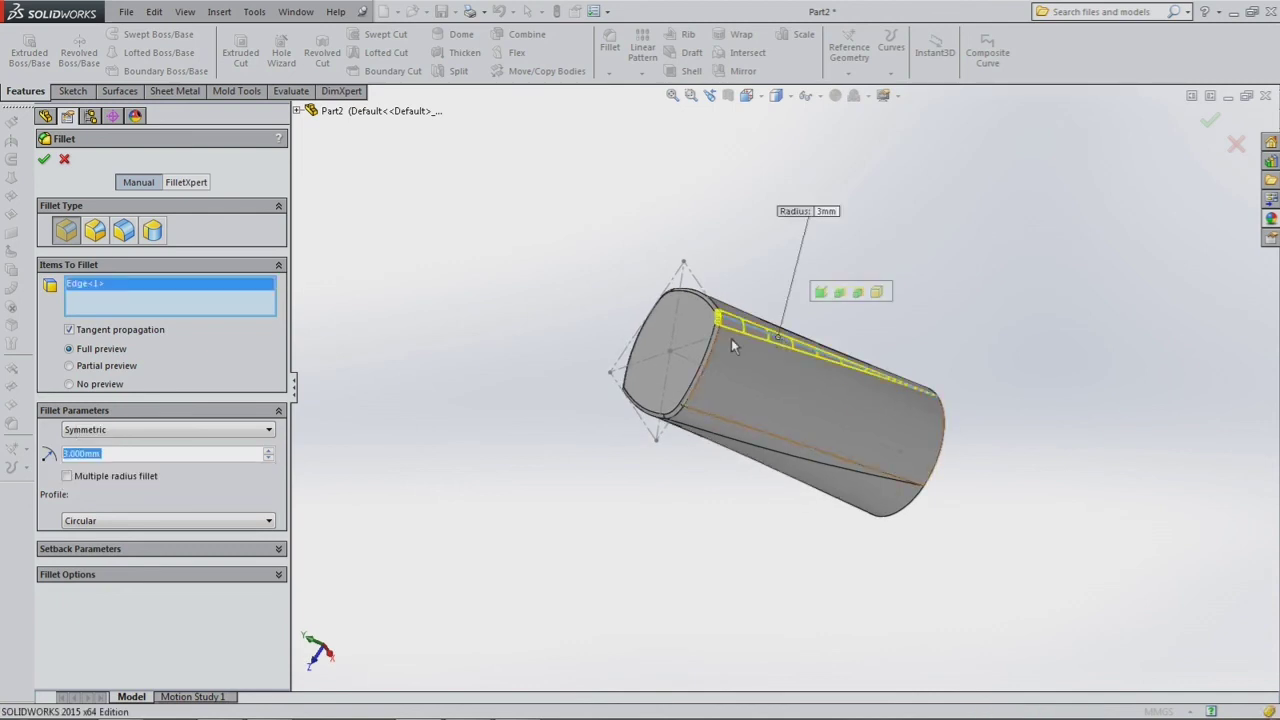
{"action": "left_click", "coordinate": [44, 160]}
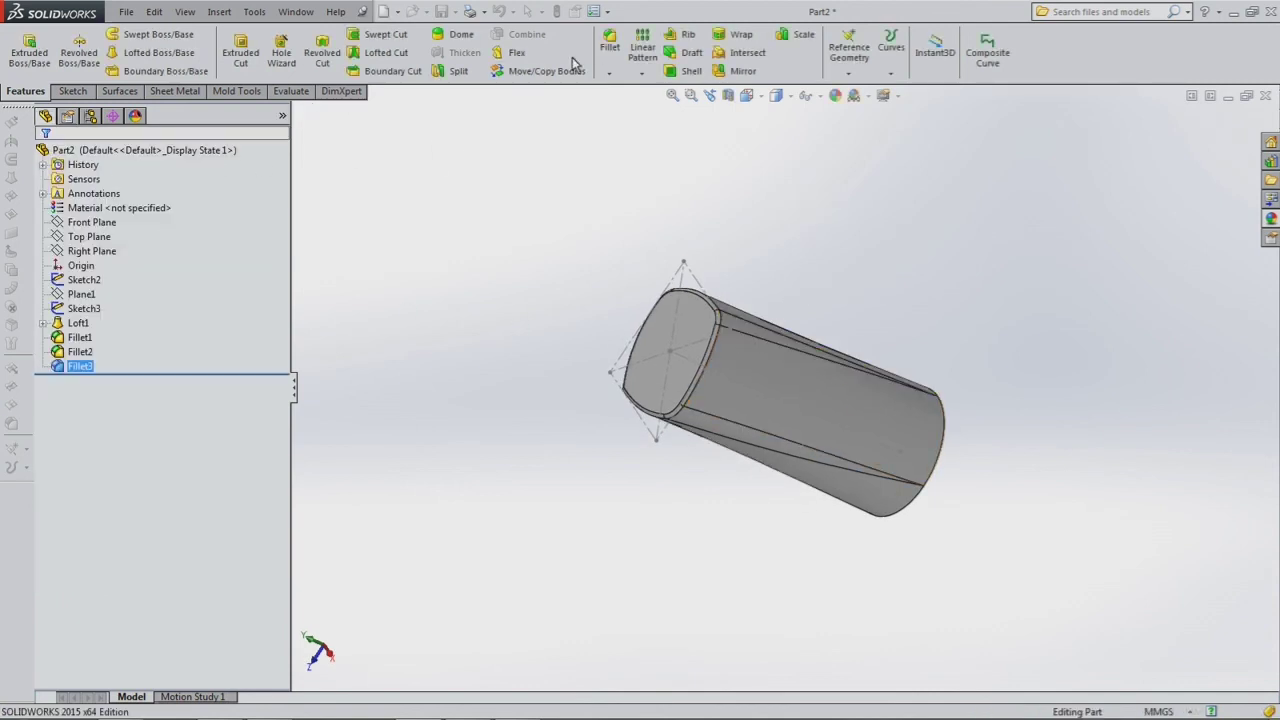
Fillet the last sharp lengthwise side edge with a 2 mm radius
{"action": "left_click", "coordinate": [609, 45]}
{"action": "type", "text": "2"}
{"action": "middle_click_drag", "start_coordinate": [574, 283], "coordinate": [623, 355]}
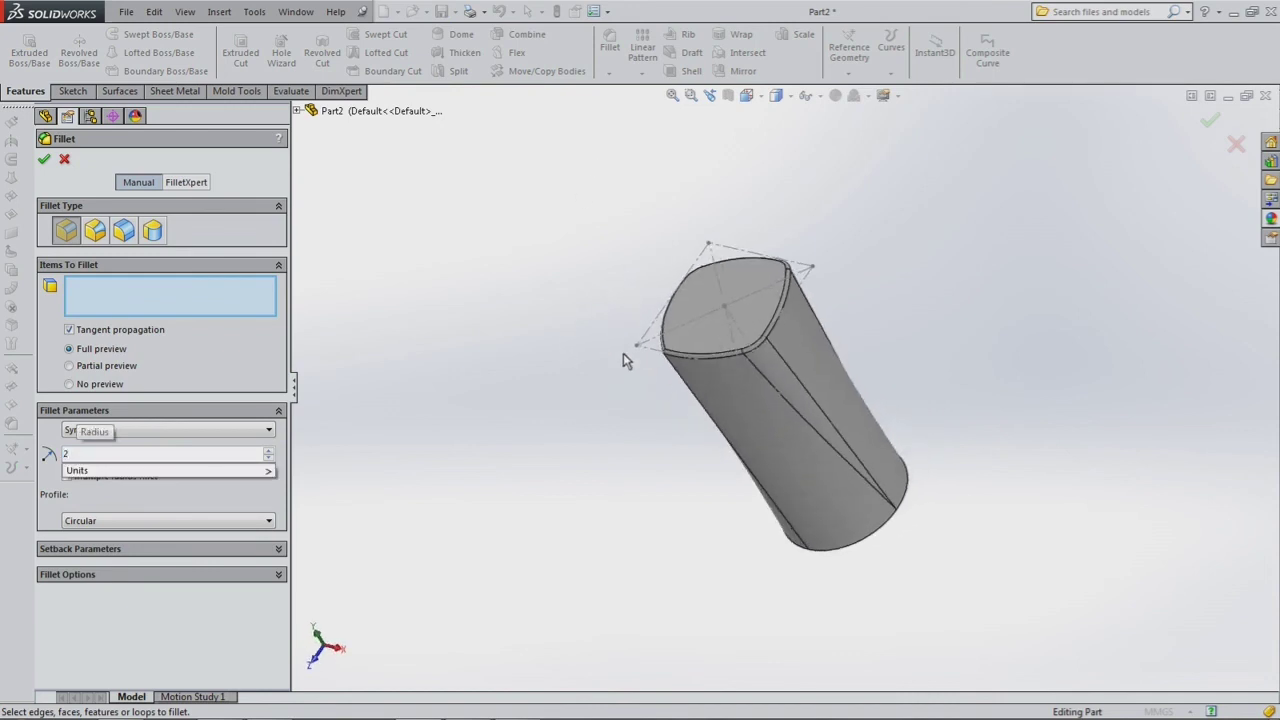
{"action": "left_click", "coordinate": [678, 384]}
{"action": "left_click", "coordinate": [44, 161]}
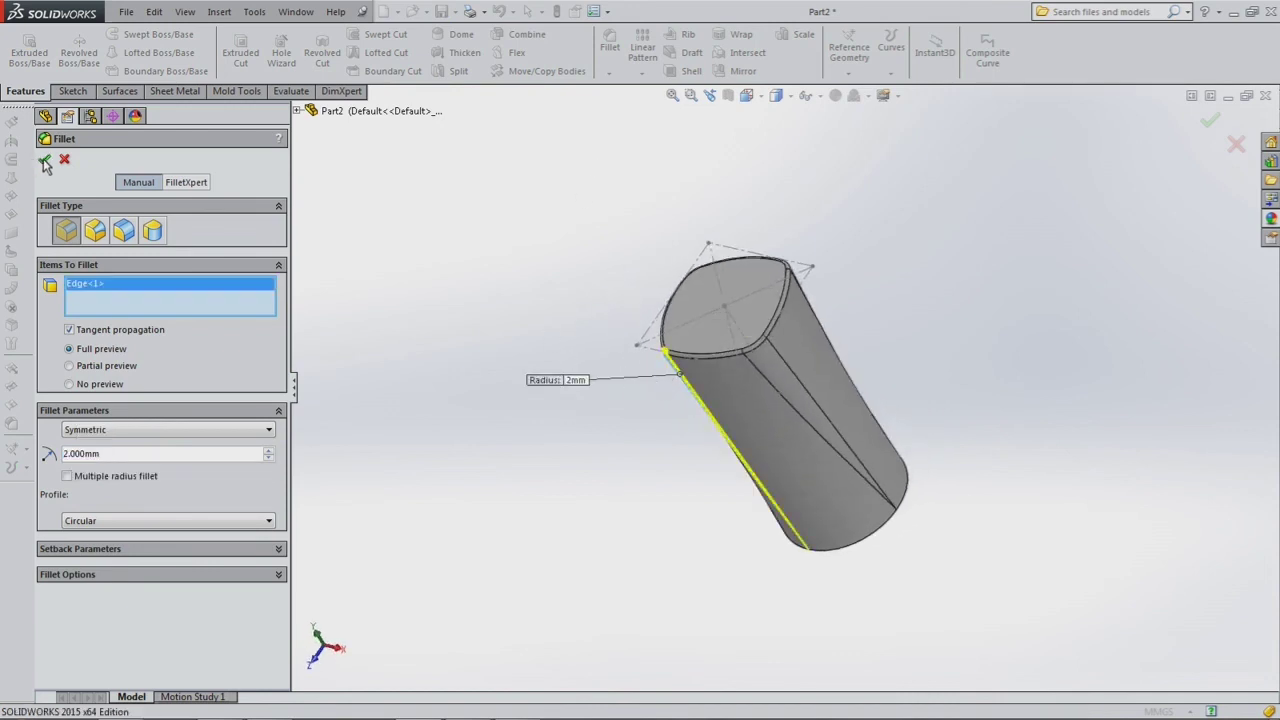
{"action": "middle_click_drag", "start_coordinate": [531, 363], "coordinate": [466, 314]}
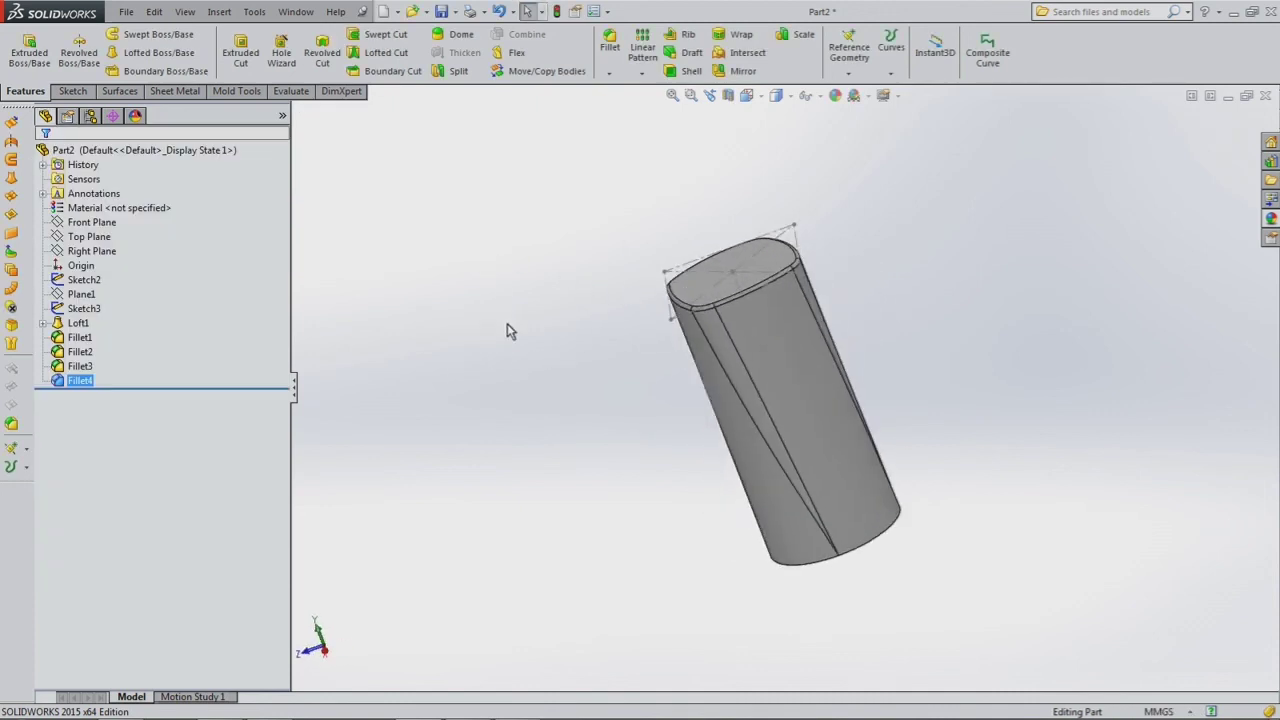
{"action": "middle_click_drag", "start_coordinate": [590, 487], "coordinate": [589, 309]}
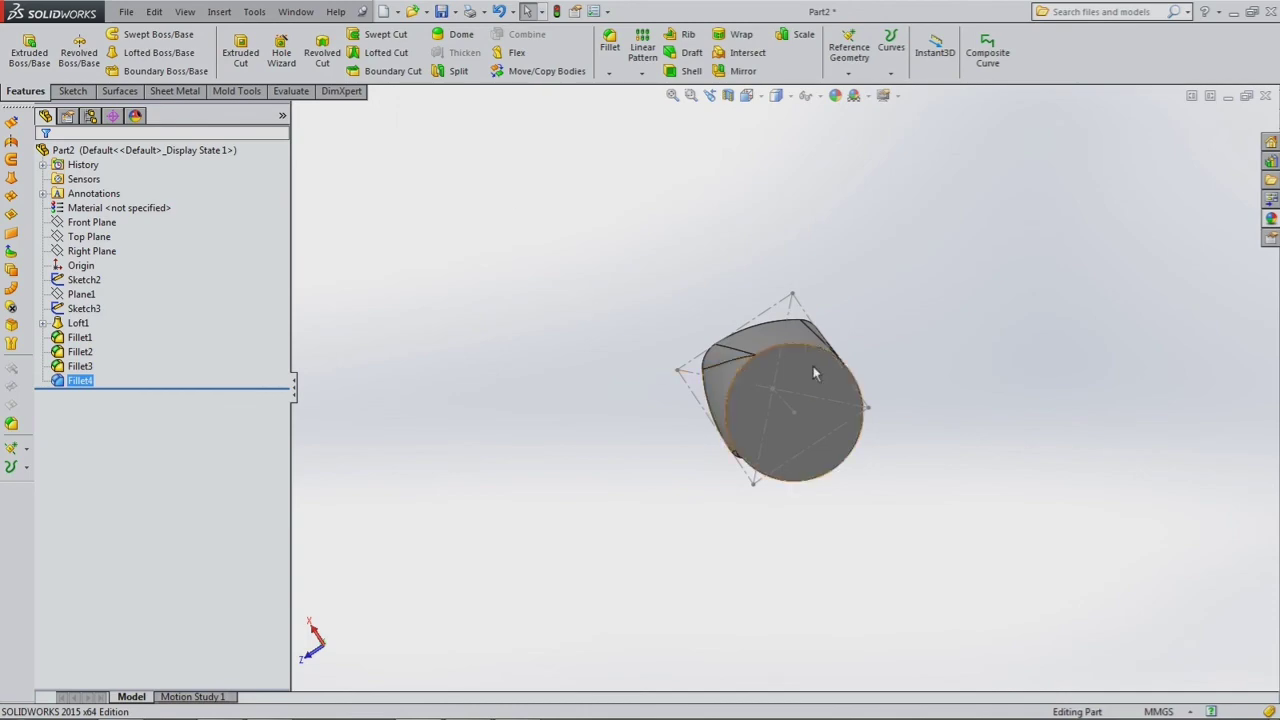